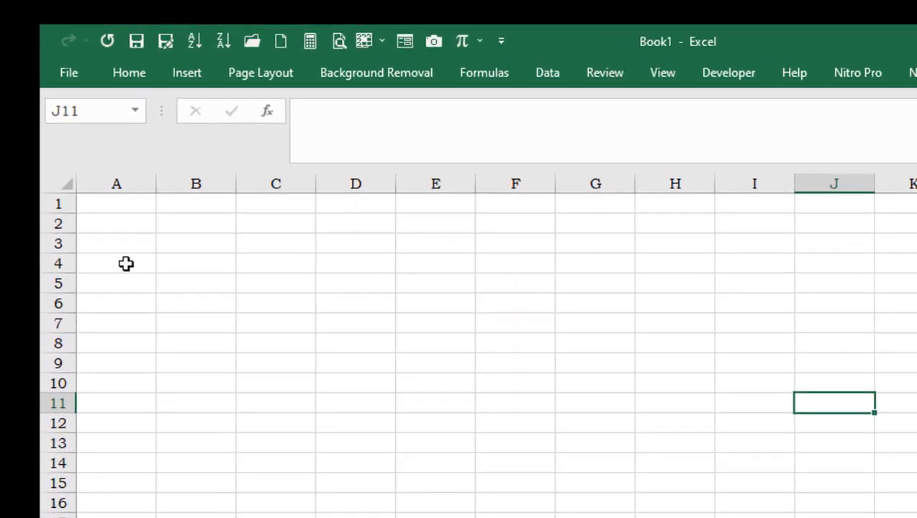
# Enter the column headers NO., URAIAN and PEMASUKAN in cells A4 to C4
pyautogui.click(126, 264)
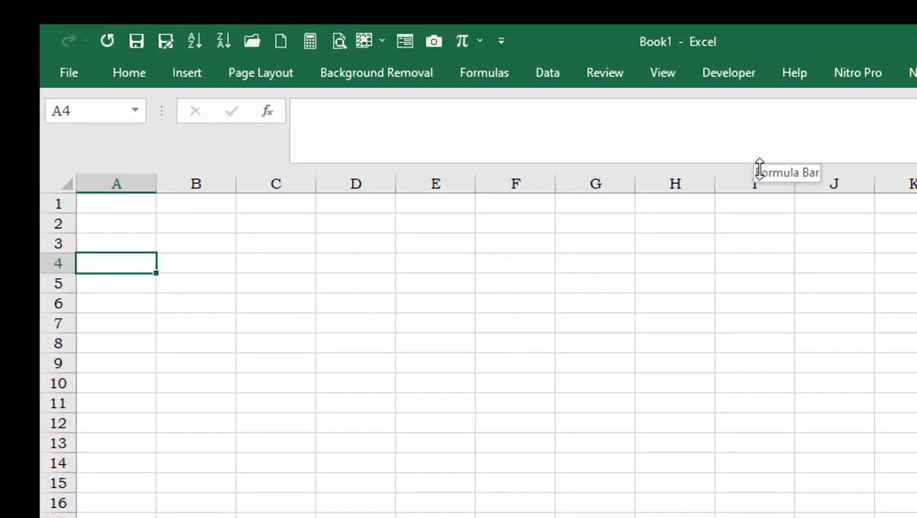
pyautogui.write('NO.')
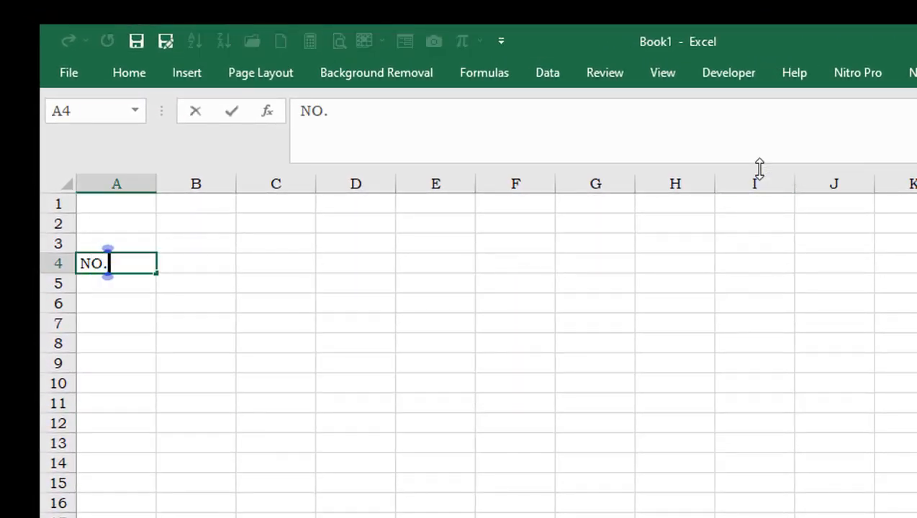
pyautogui.press('Tab')
pyautogui.write('URAIAN')
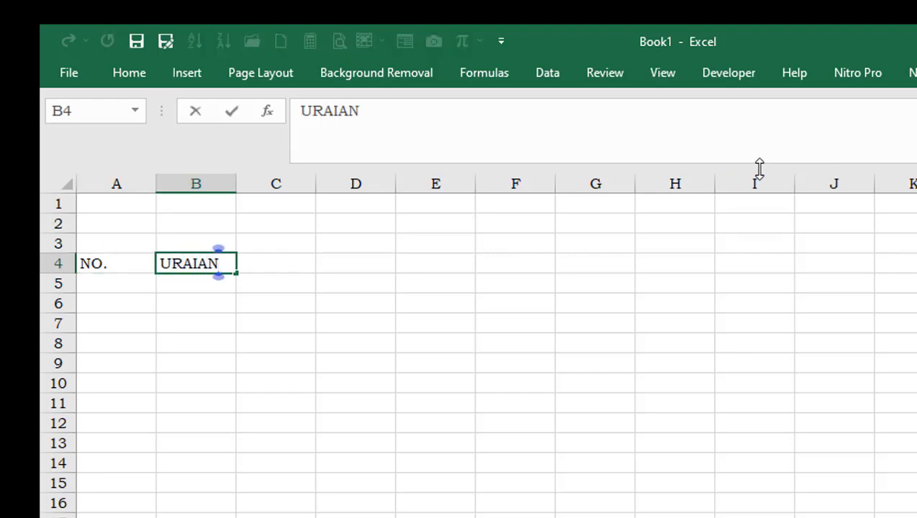
pyautogui.press('Tab')
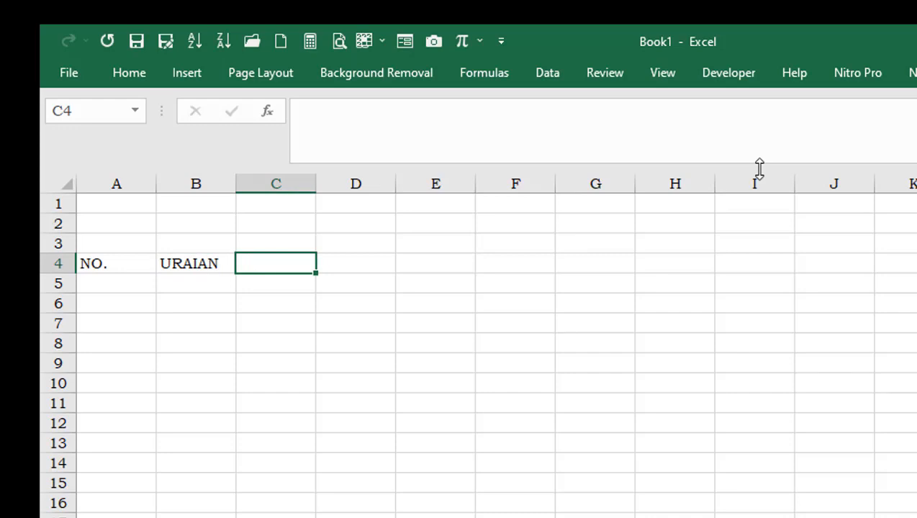
pyautogui.write('PE')
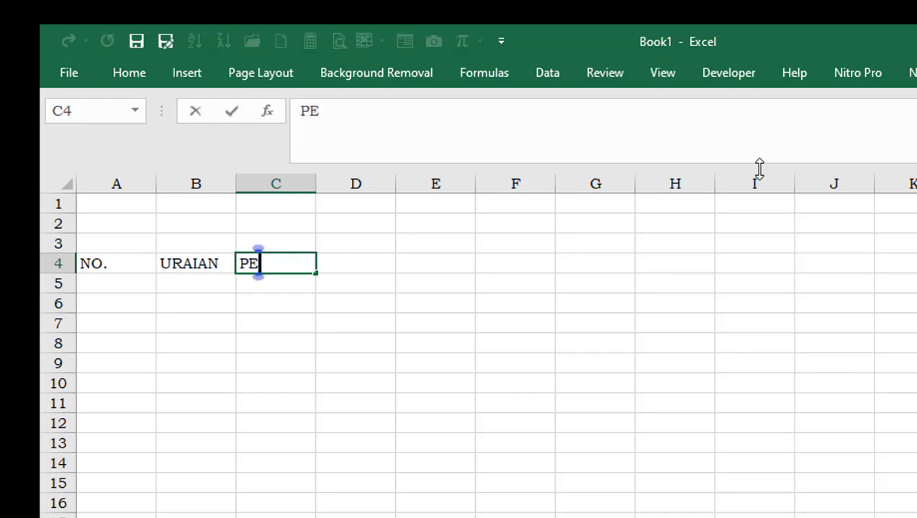
pyautogui.write('MASUKAN')
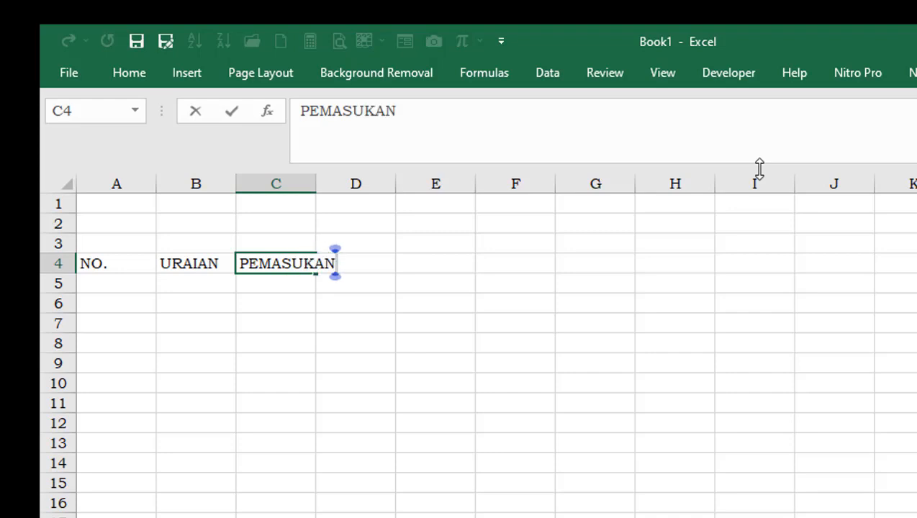
pyautogui.press('Tab')
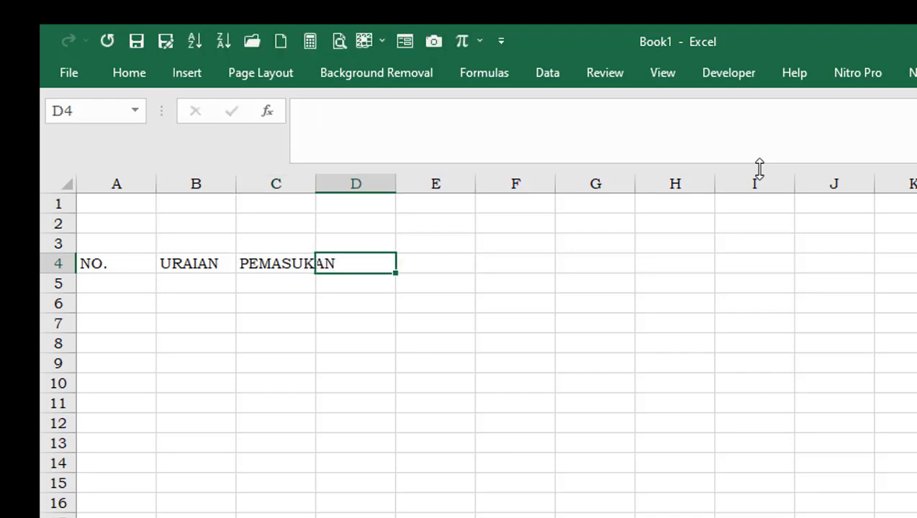
# Complete the header row with PENGELUARAN in D4 and SALDO in E4
pyautogui.write('P')
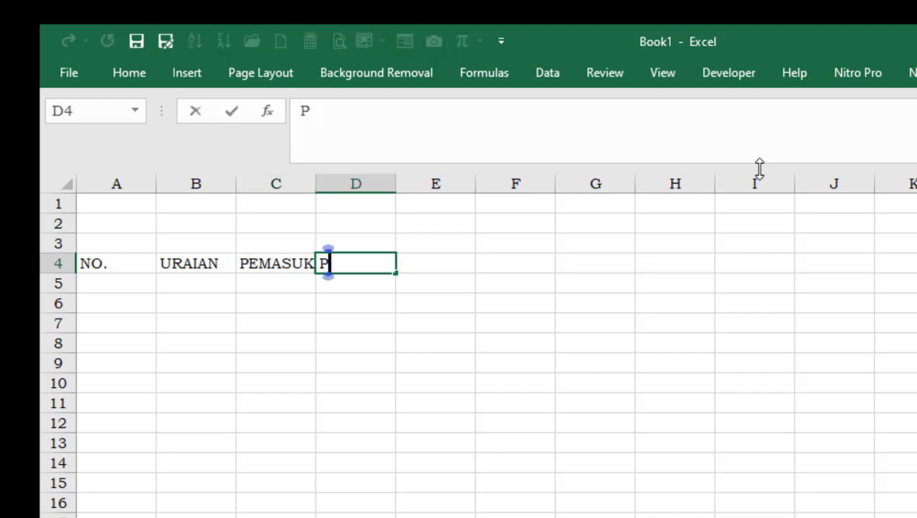
pyautogui.write('ENGELUA')
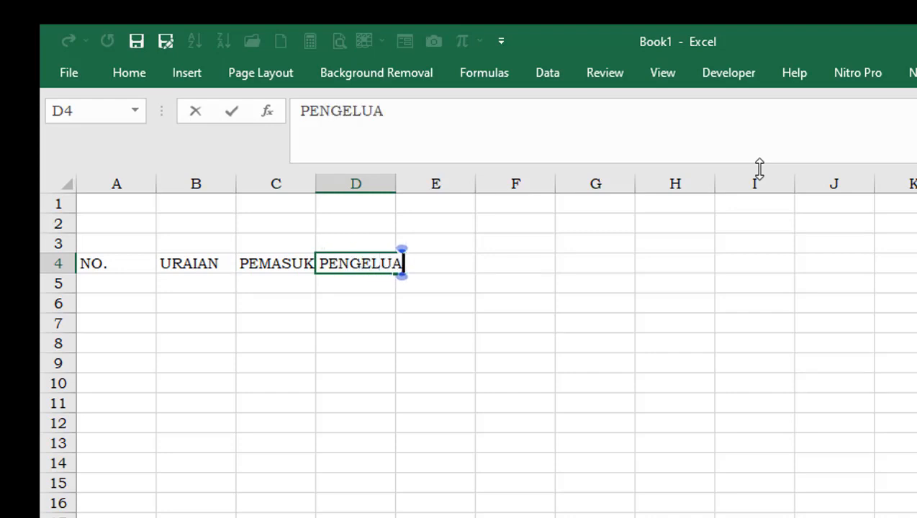
pyautogui.write('RAN')
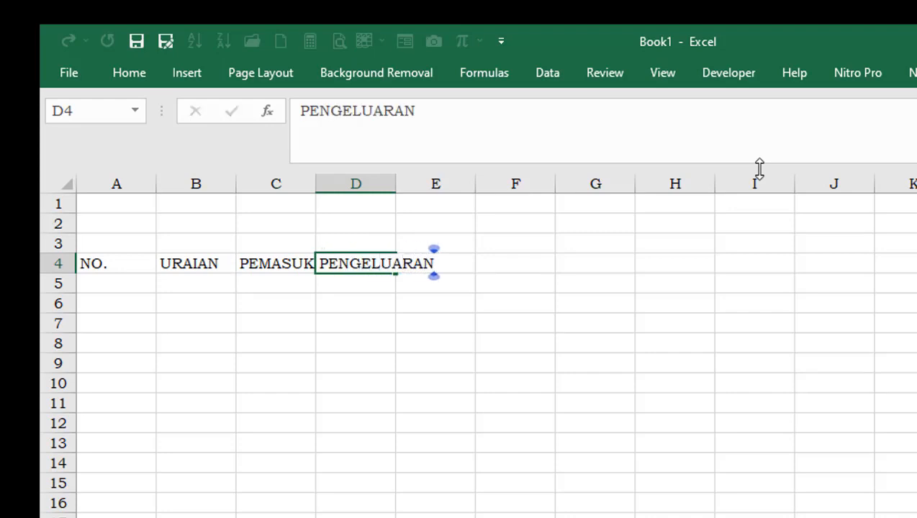
pyautogui.press('Tab')
pyautogui.write('SALDO')
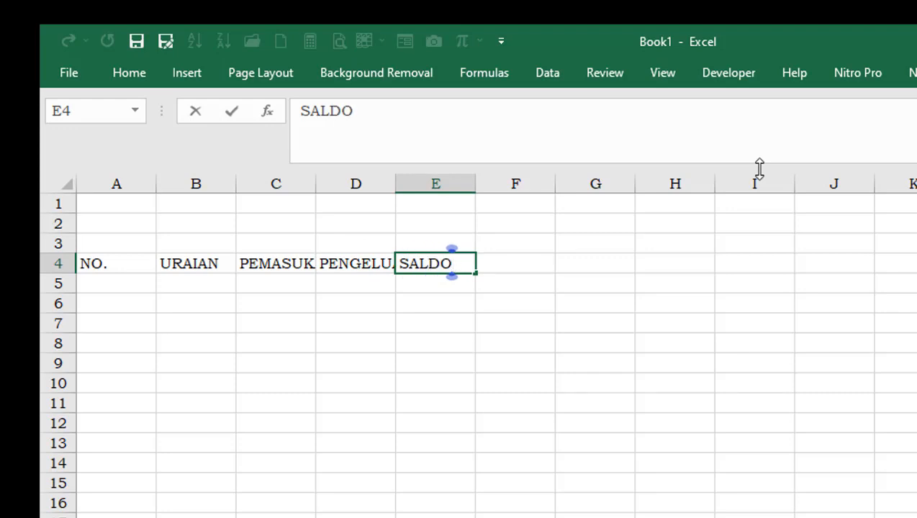
pyautogui.press('Return')
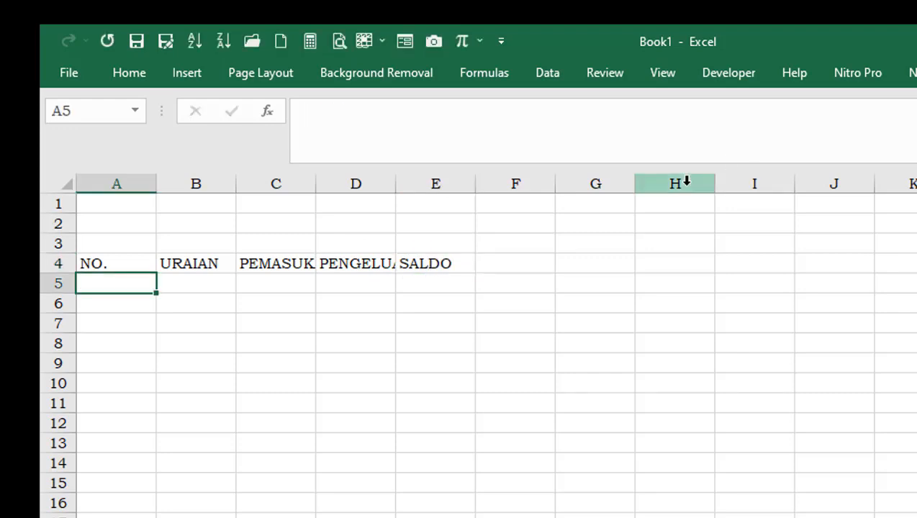
# Narrow column A, widen columns B to E beyond their header text, and increase the height of row 4
pyautogui.moveTo(154, 183); pyautogui.dragTo(115, 227)
pyautogui.moveTo(192, 185); pyautogui.dragTo(405, 205)
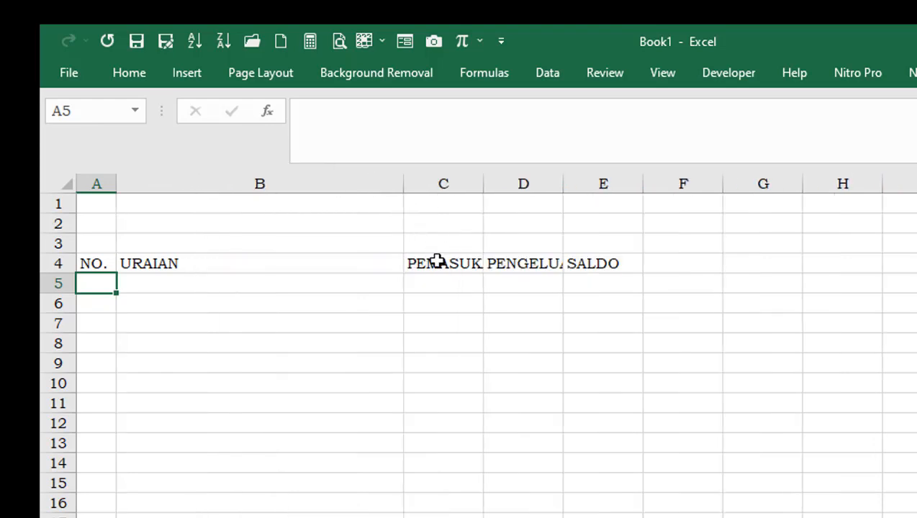
pyautogui.moveTo(485, 187); pyautogui.dragTo(549, 199)
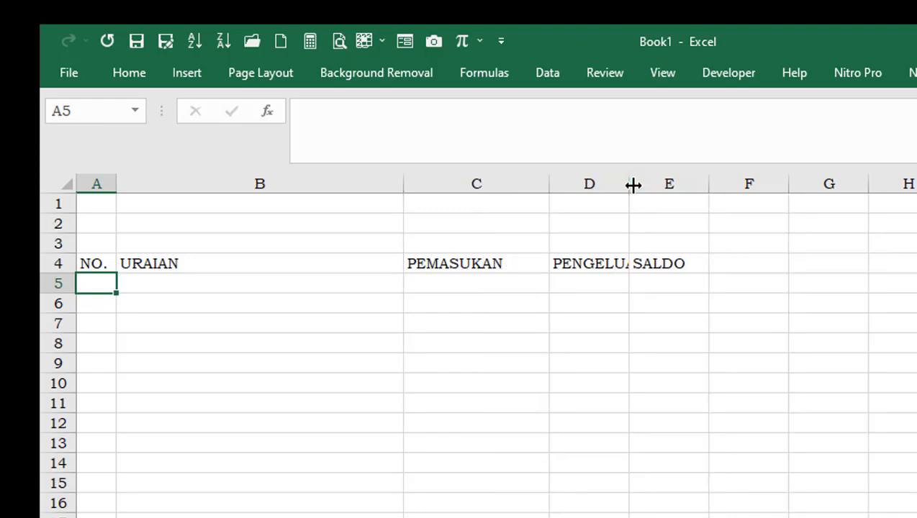
pyautogui.moveTo(629, 184); pyautogui.dragTo(674, 192)
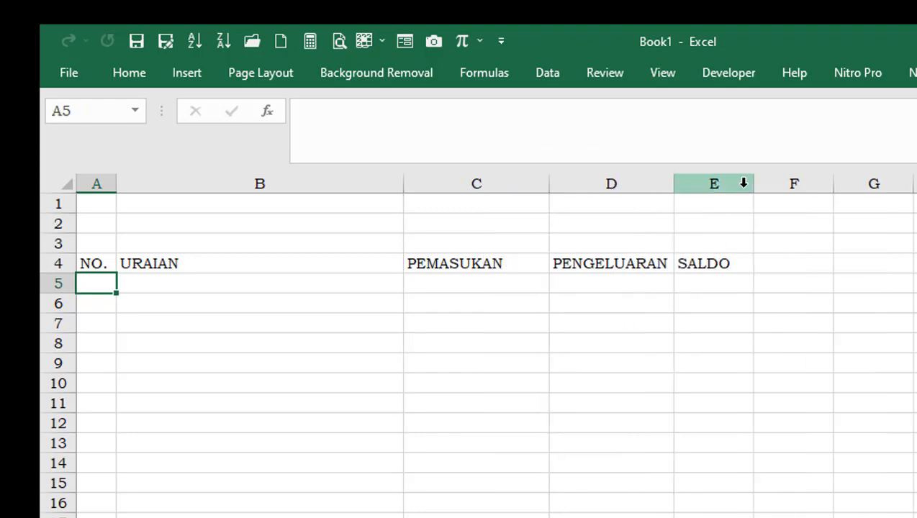
pyautogui.moveTo(754, 184); pyautogui.dragTo(792, 200)
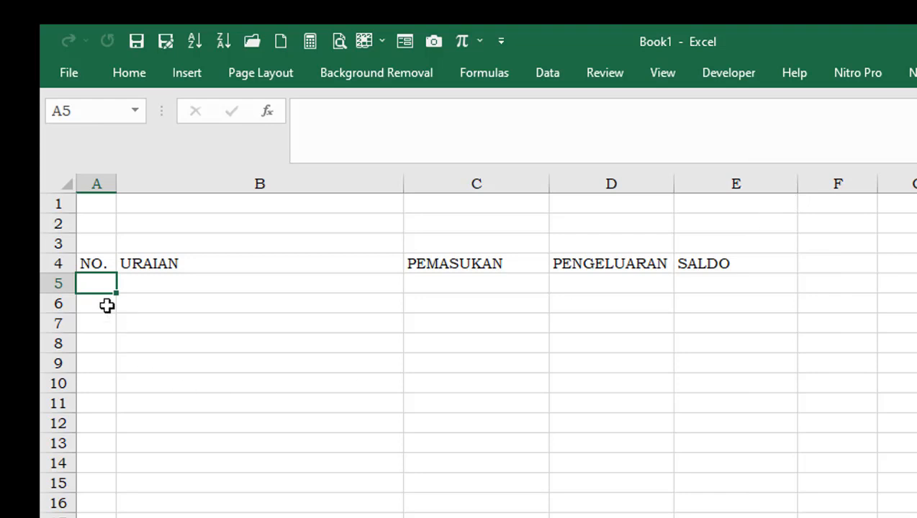
pyautogui.moveTo(64, 274); pyautogui.dragTo(63, 290)
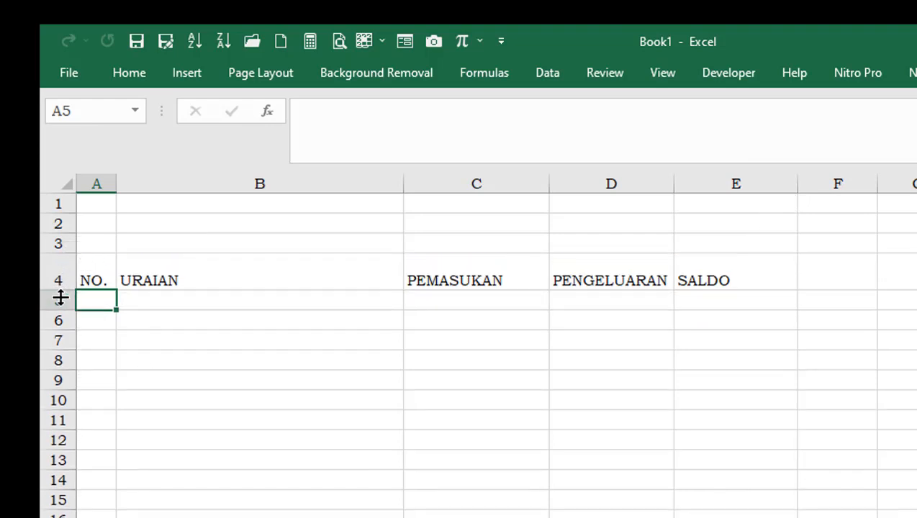
# Center the row 4 headers horizontally and vertically and make them bold
pyautogui.click(61, 279)
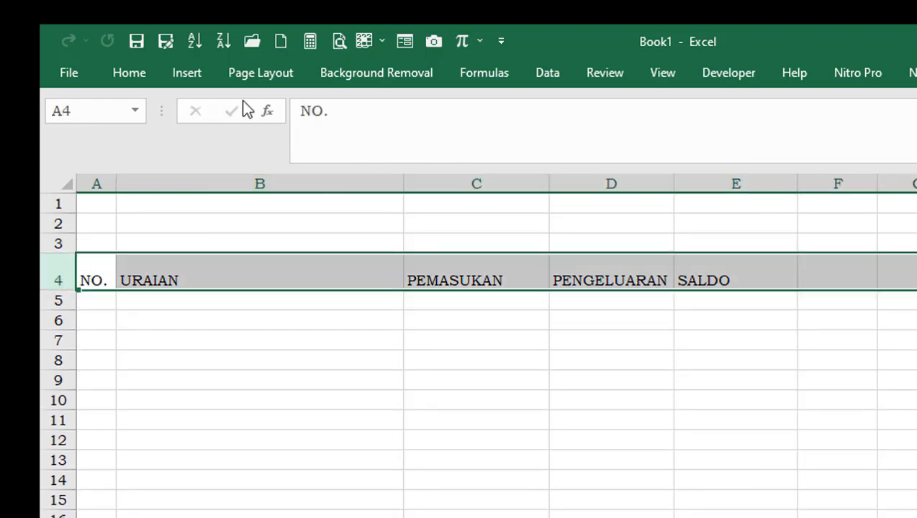
pyautogui.click(144, 75)
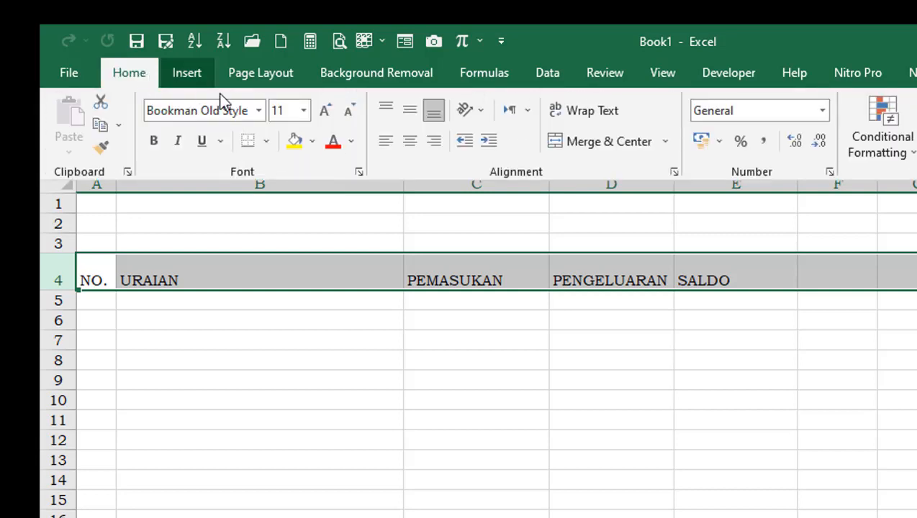
pyautogui.click(413, 148)
pyautogui.click(410, 110)
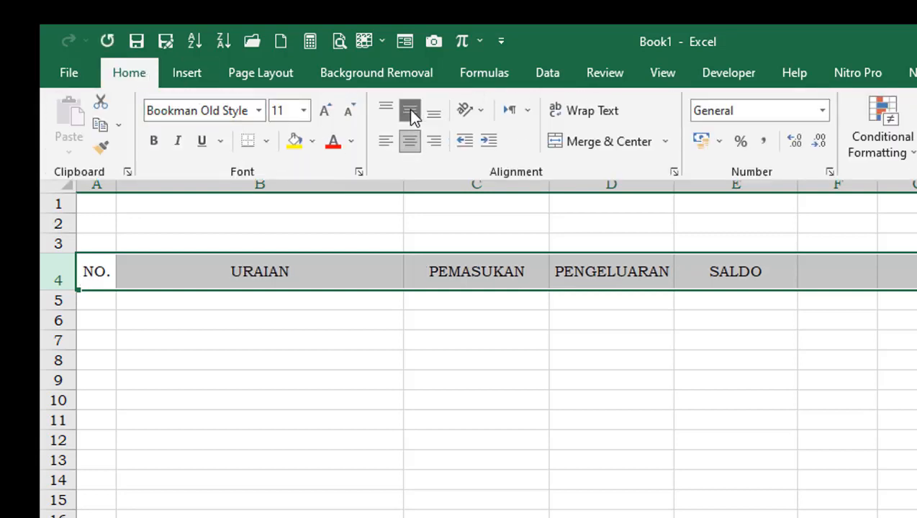
pyautogui.click(153, 143)
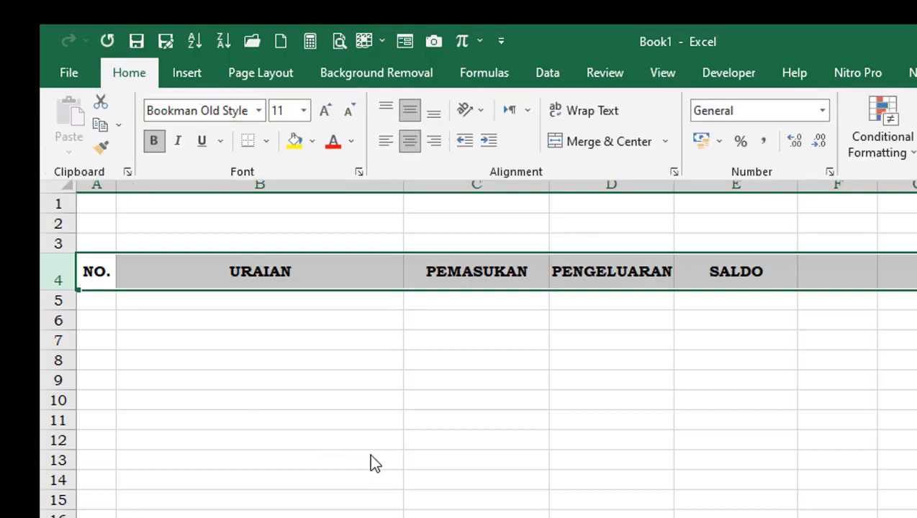
# Apply all borders to the table range from A4 to E19
pyautogui.moveTo(100, 277); pyautogui.dragTo(690, 517)
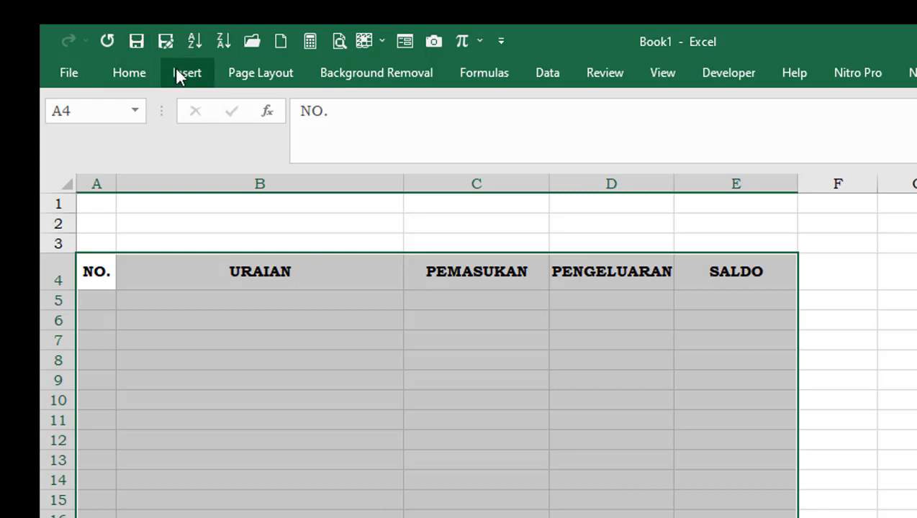
pyautogui.click(134, 75)
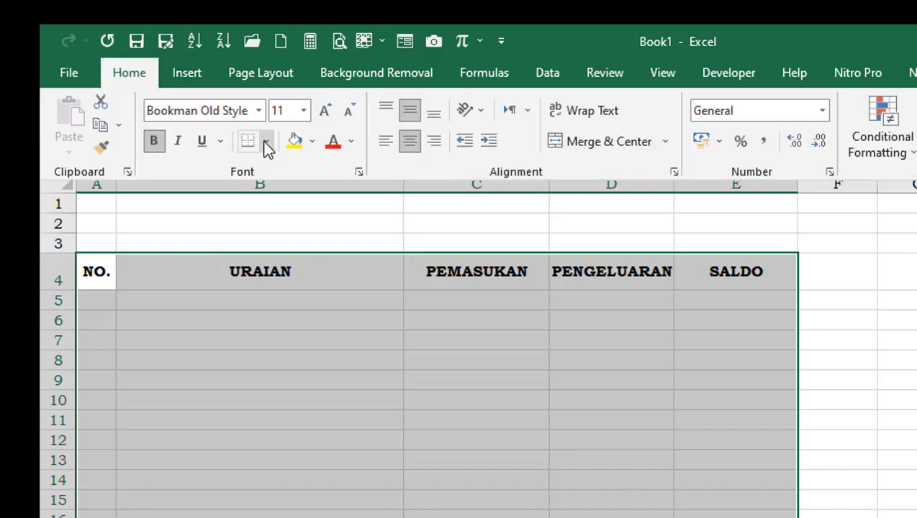
pyautogui.click(266, 142)
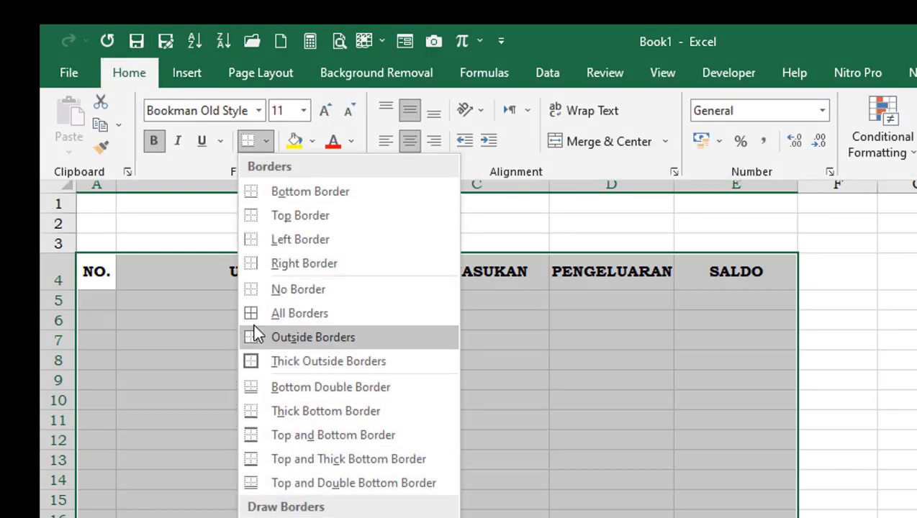
pyautogui.click(250, 313)
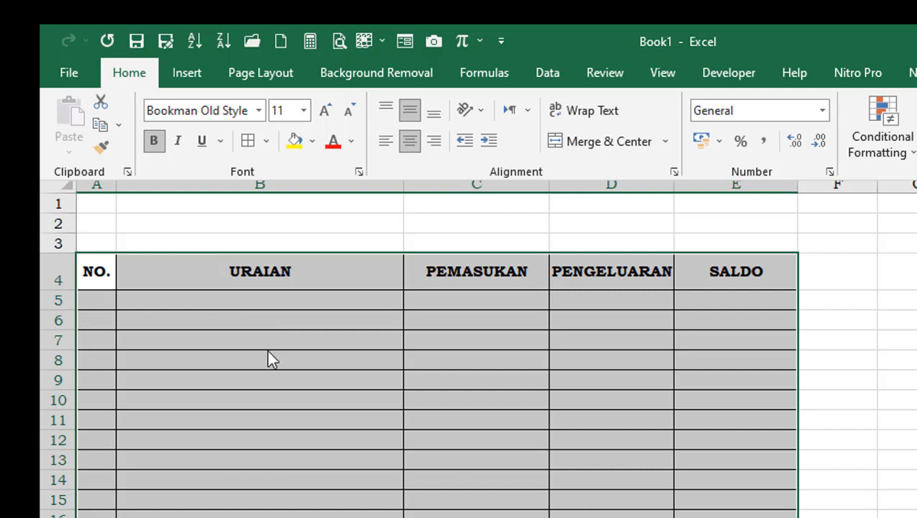
pyautogui.click(268, 351)
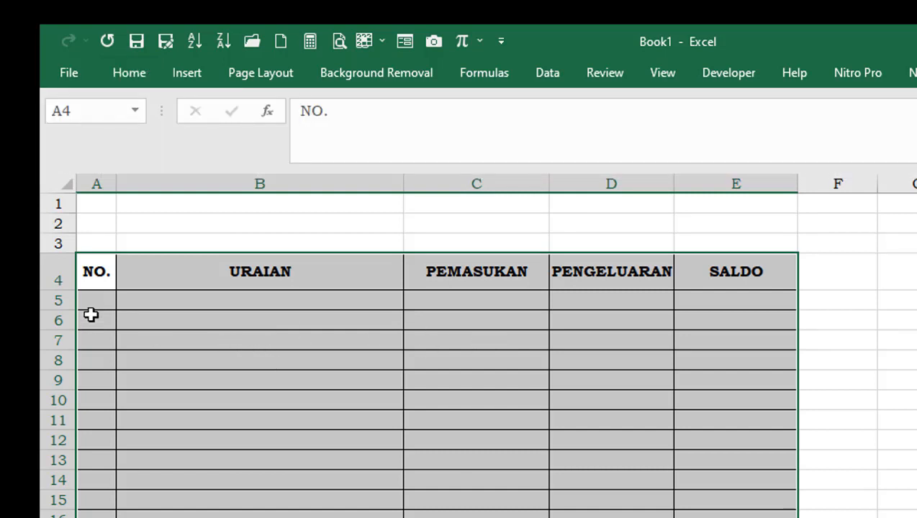
# Enter 1 in cell A5 as the first number of the NO. column
pyautogui.click(90, 299)
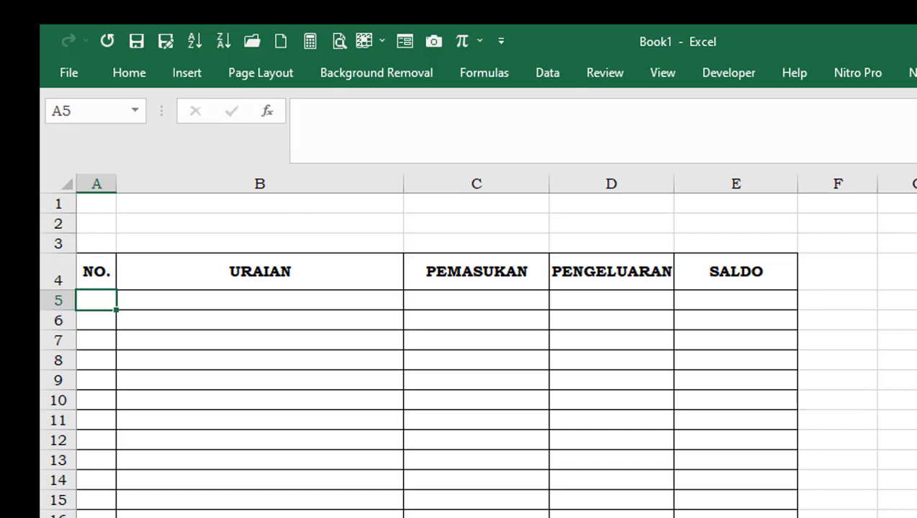
pyautogui.write('1')
pyautogui.press('Return')
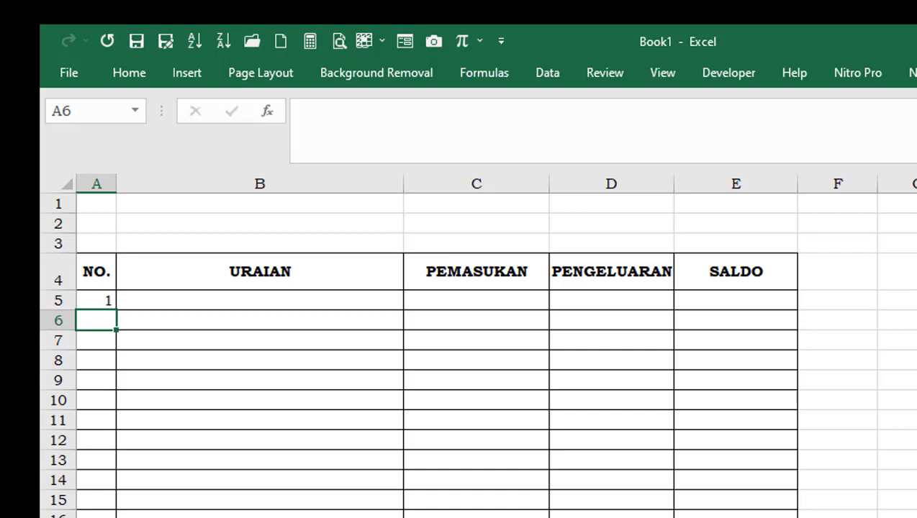
# Fill a linear series down from A5 in columns with step value 1 and stop value 20
pyautogui.click(105, 302)
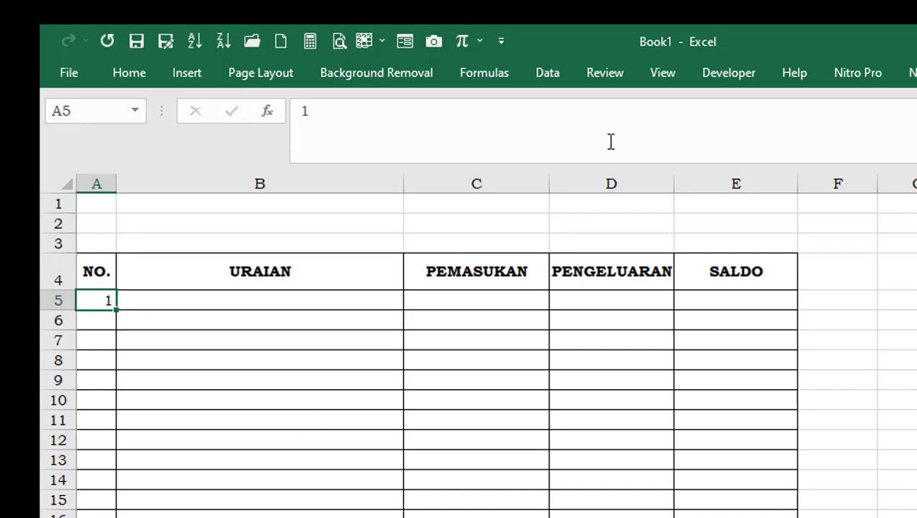
pyautogui.click(135, 74)
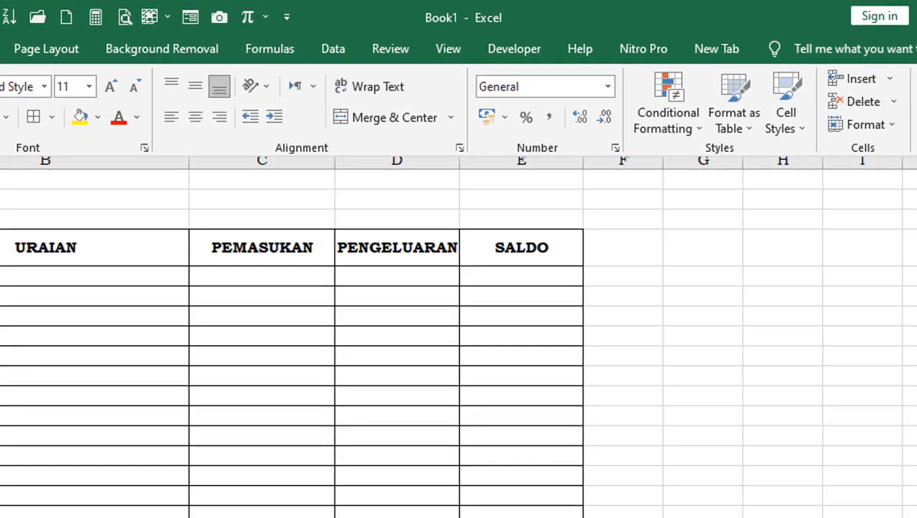
pyautogui.press('Escape')
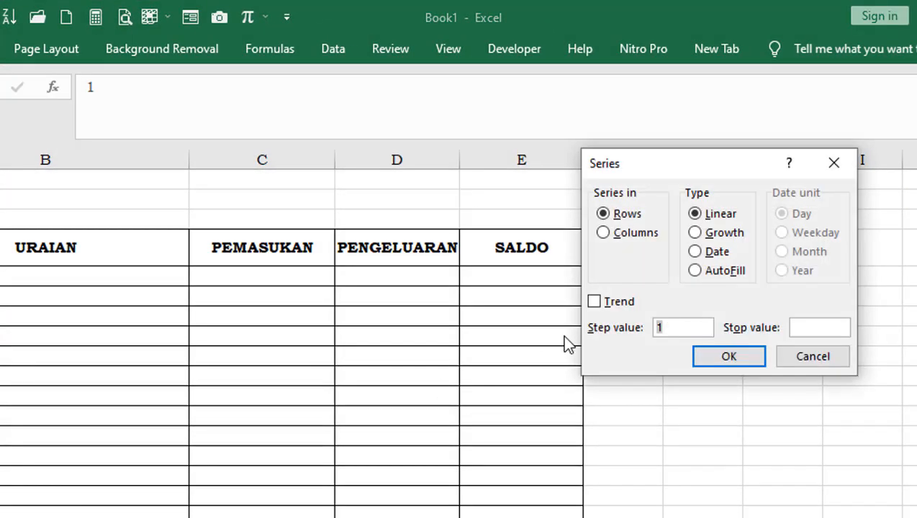
pyautogui.click(603, 233)
pyautogui.click(817, 328)
pyautogui.write('20')
pyautogui.click(719, 366)
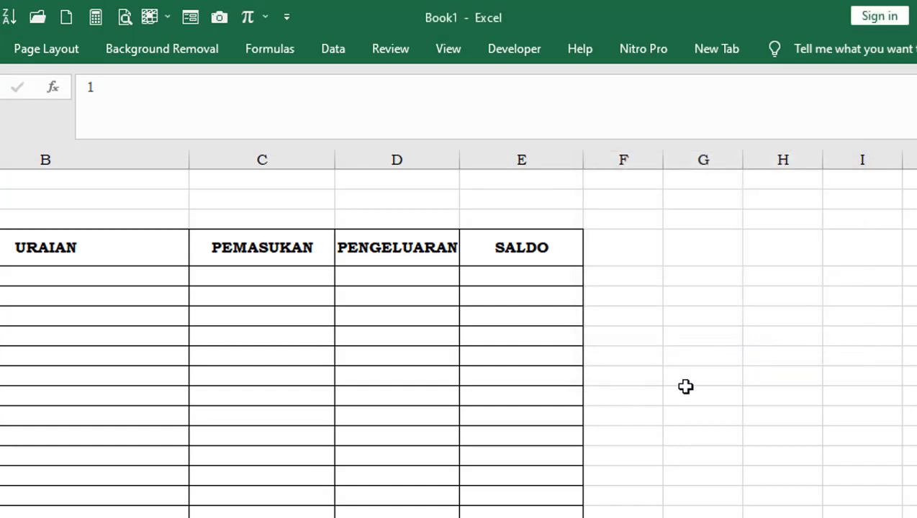
# Apply all borders to the rows A19 to E24 at the lower end of the table
pyautogui.scroll(-2, 111, 462)
pyautogui.scroll(-1, 111, 462)
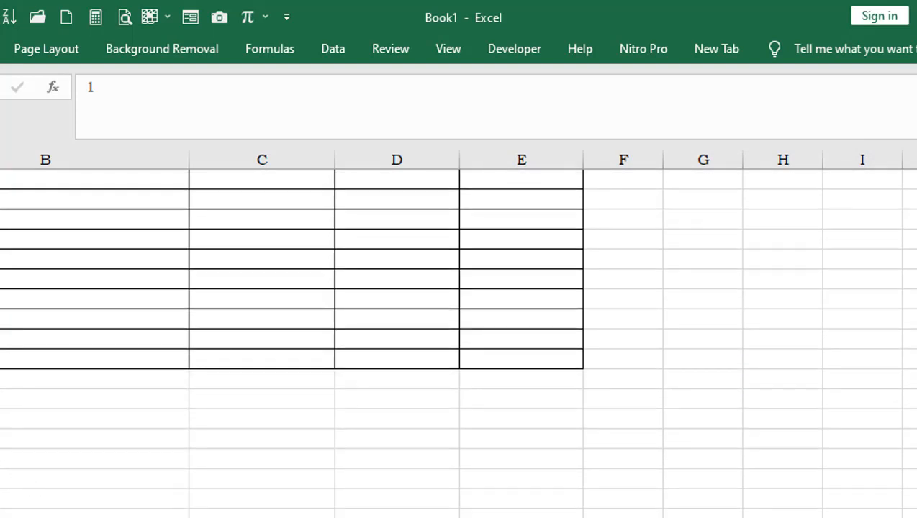
pyautogui.moveTo(108, 358); pyautogui.dragTo(517, 463)
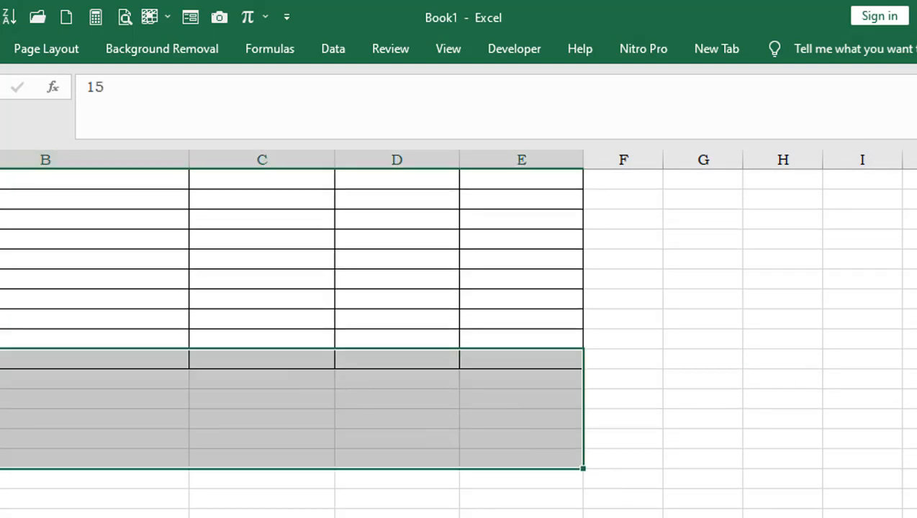
pyautogui.click(0, 49)
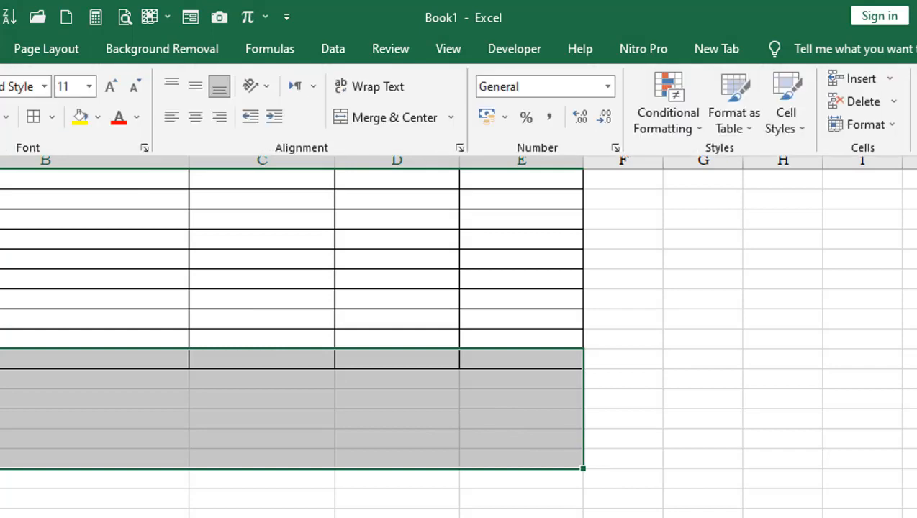
pyautogui.click(38, 118)
pyautogui.click(726, 412)
pyautogui.scroll(3, 725, 413)
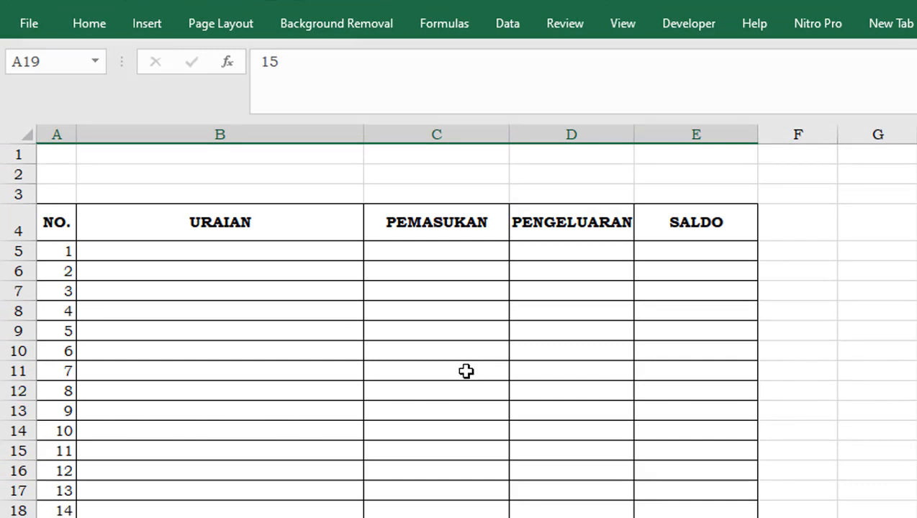
# Enter "Terima Gaji bulan Januari 2022" in cell B5 as the first URAIAN description
pyautogui.click(196, 249)
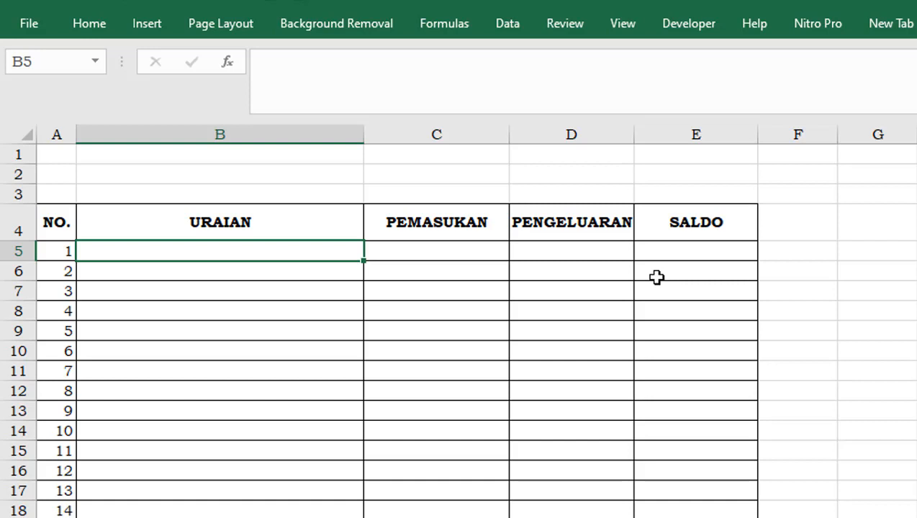
pyautogui.write('Terima')
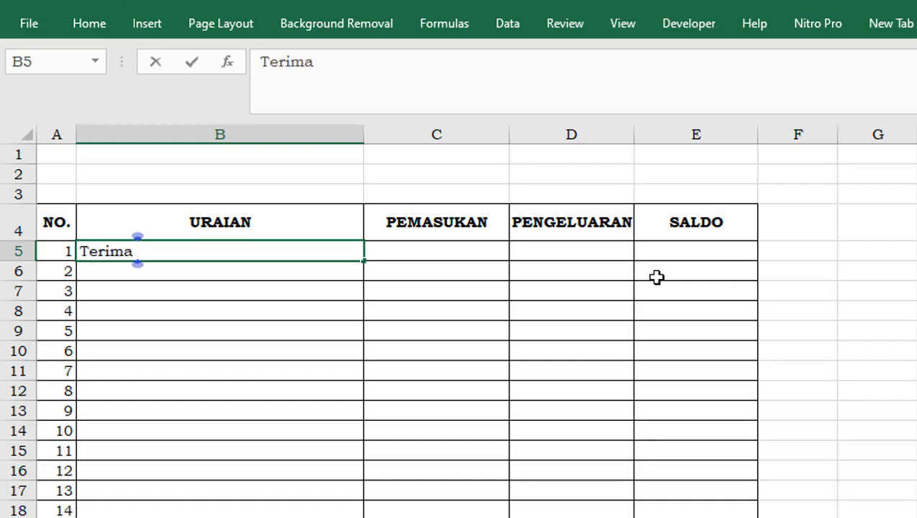
pyautogui.write(' Gaji')
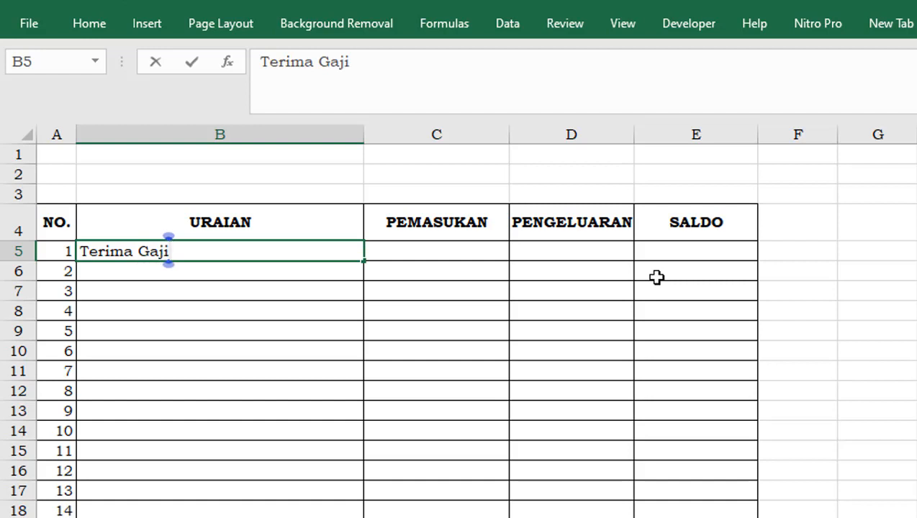
pyautogui.write(' bula')
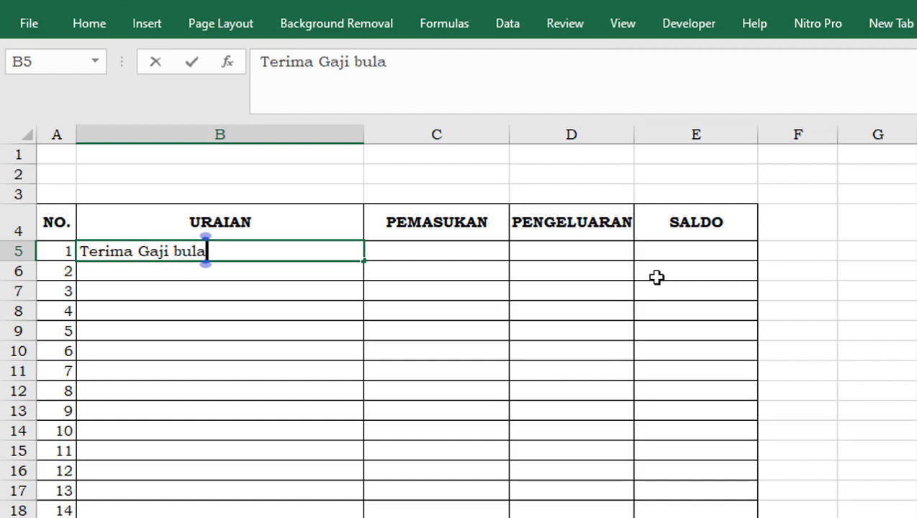
pyautogui.write('n')
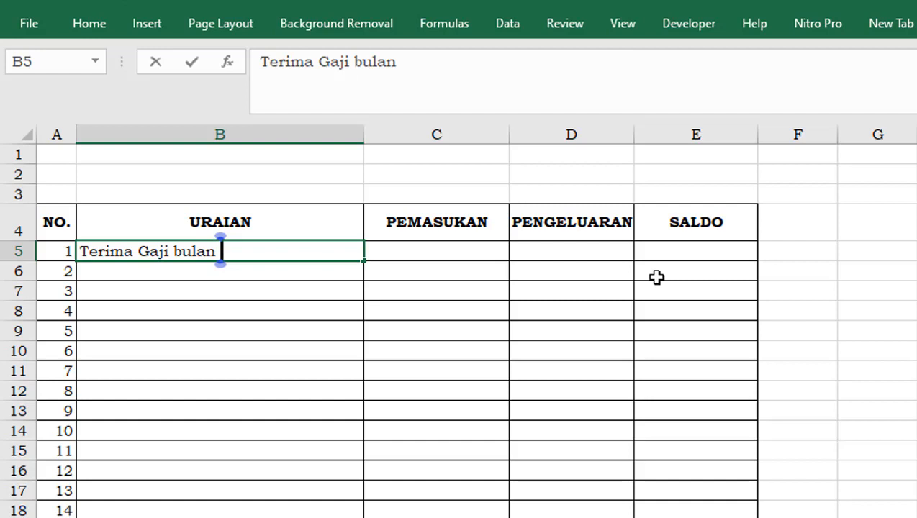
pyautogui.write('Januar')
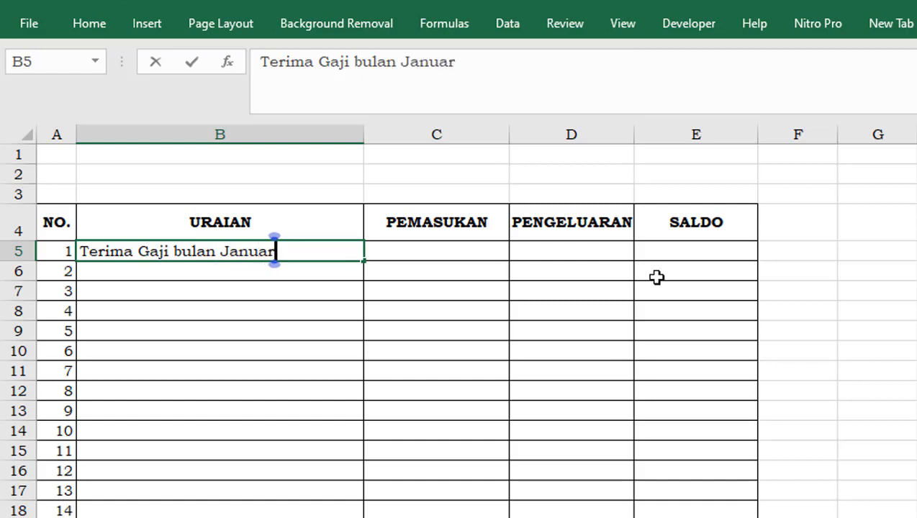
pyautogui.write('i 20')
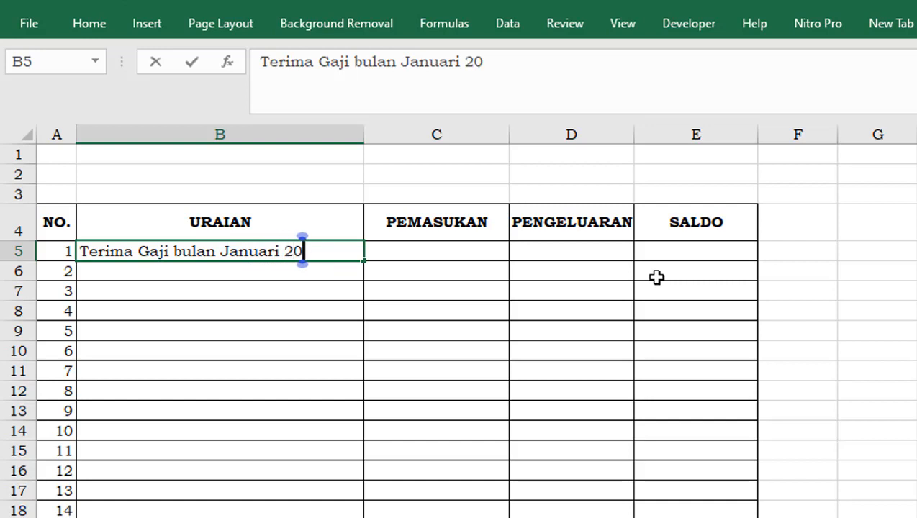
pyautogui.write('2')
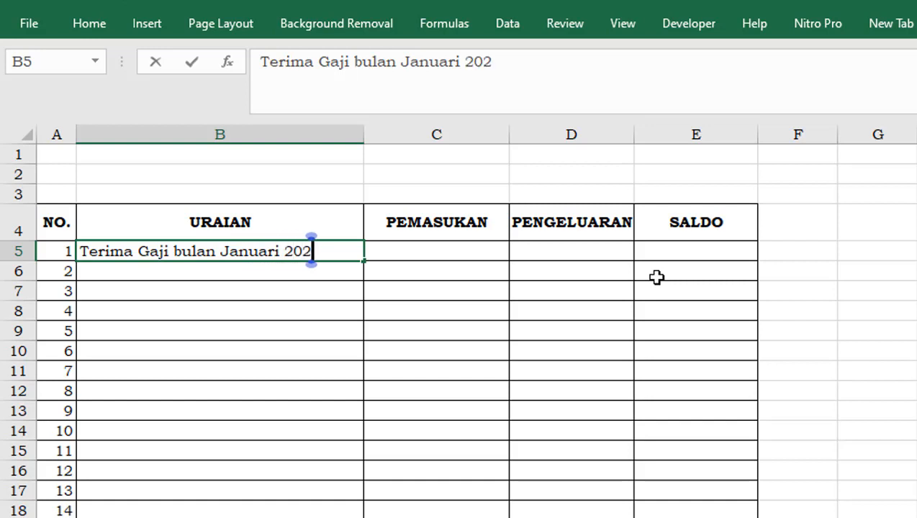
pyautogui.write('2')
pyautogui.press('Return')
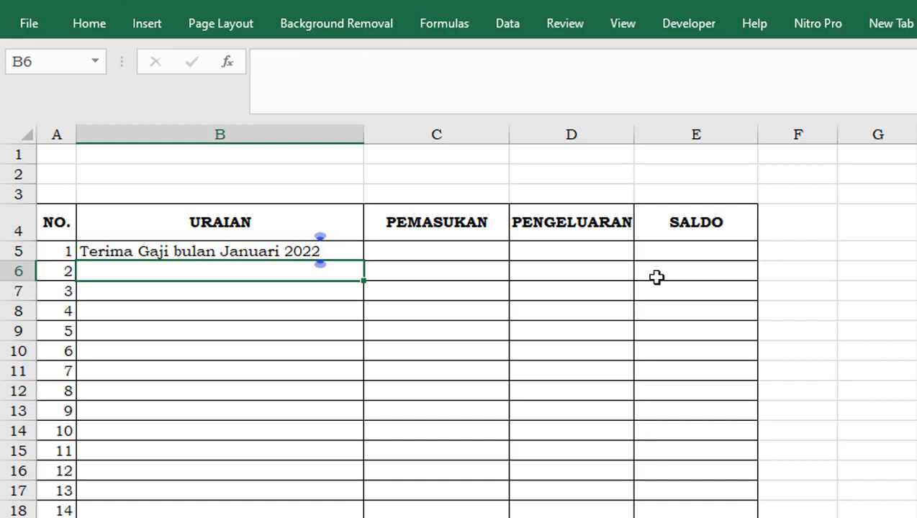
# Insert a blank row above the salary entry in row 5 and reduce its height to roughly match the rows below
pyautogui.click(184, 252)
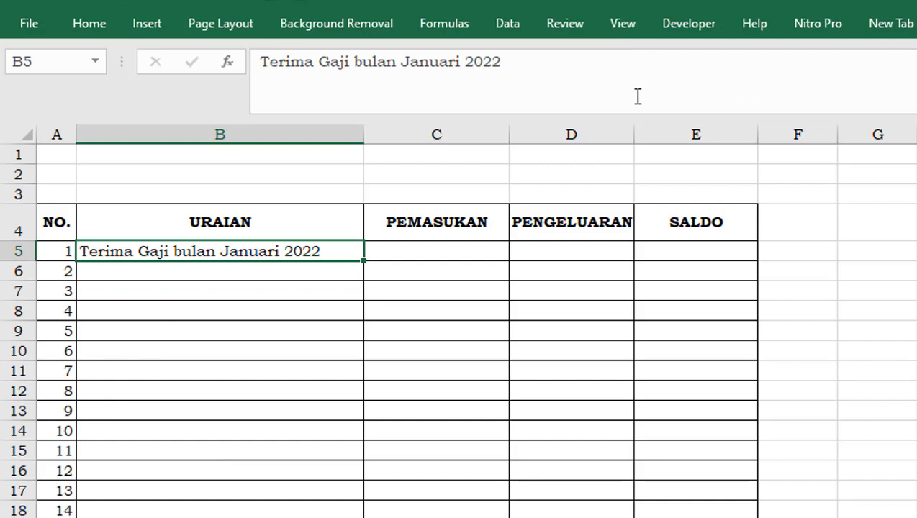
pyautogui.click(88, 26)
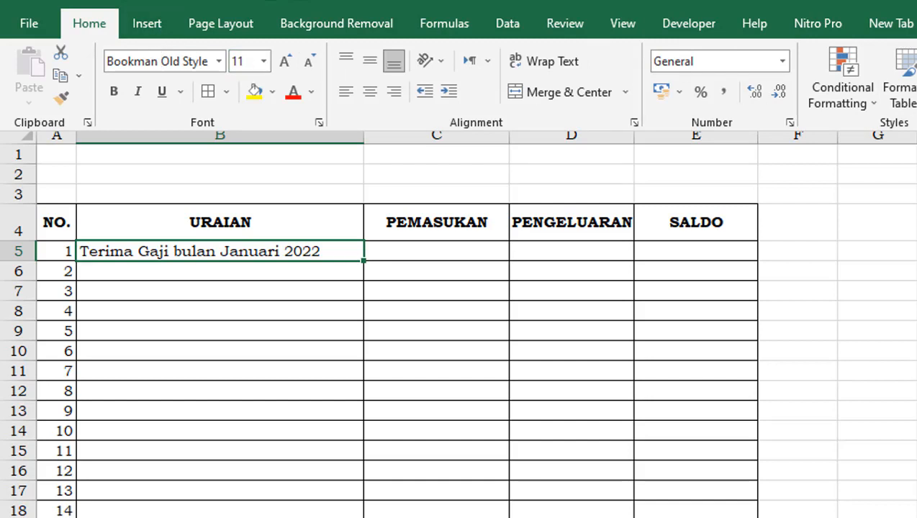
pyautogui.hotkey('alt', 'i')
pyautogui.press('r')
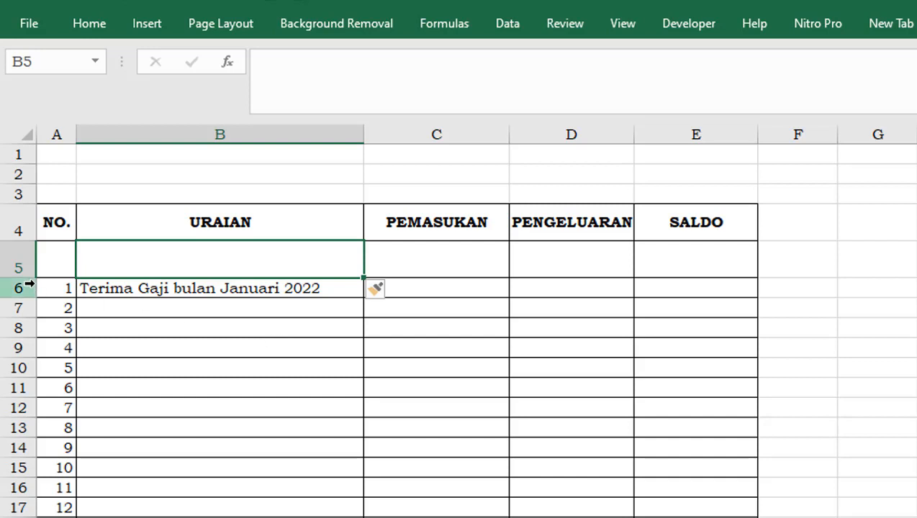
pyautogui.moveTo(29, 278); pyautogui.dragTo(29, 262)
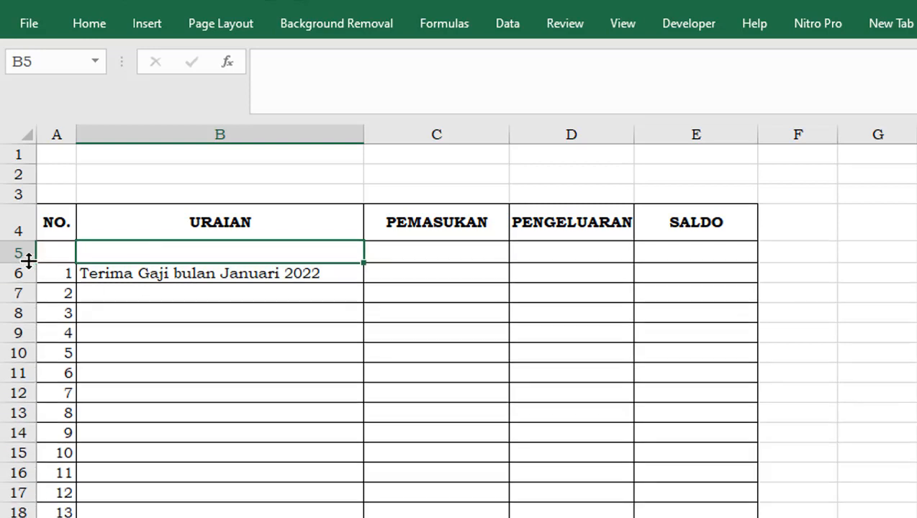
pyautogui.click(219, 329)
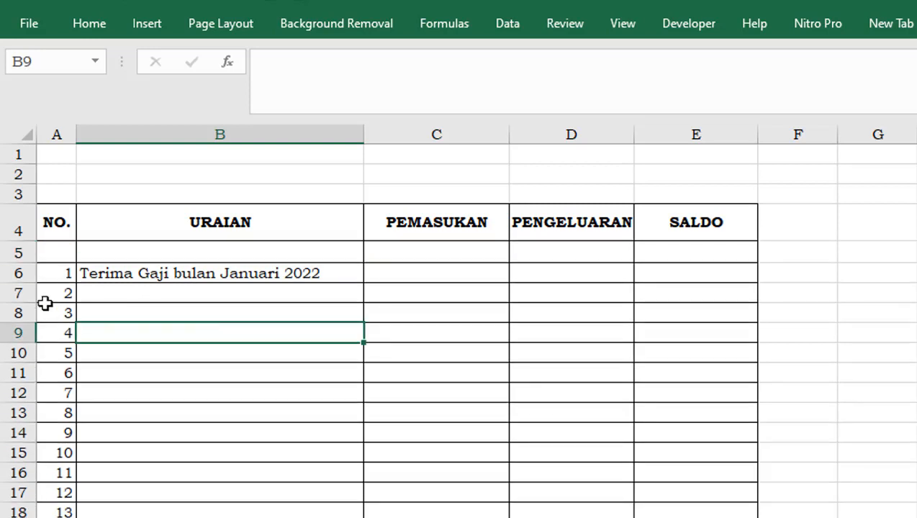
# Enter 1 in cell A5 and 2 in cell A6 of the NO. column
pyautogui.click(61, 253)
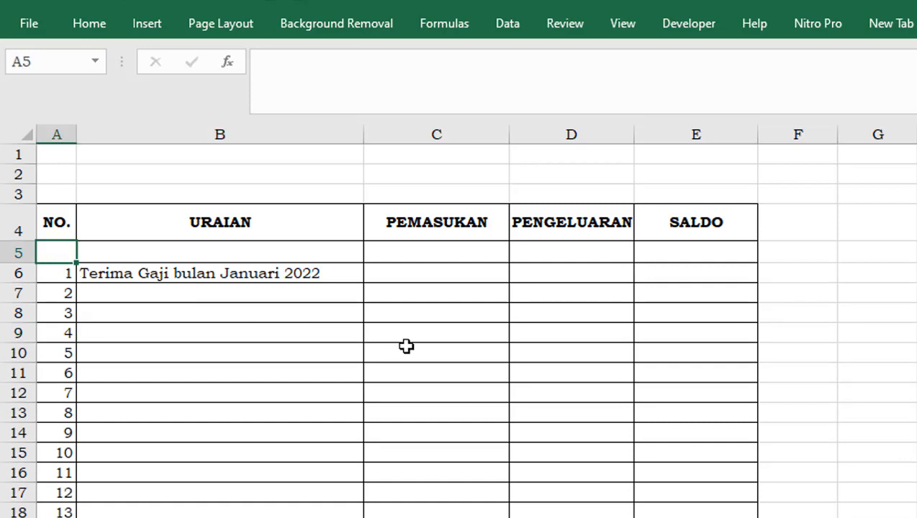
pyautogui.write('1')
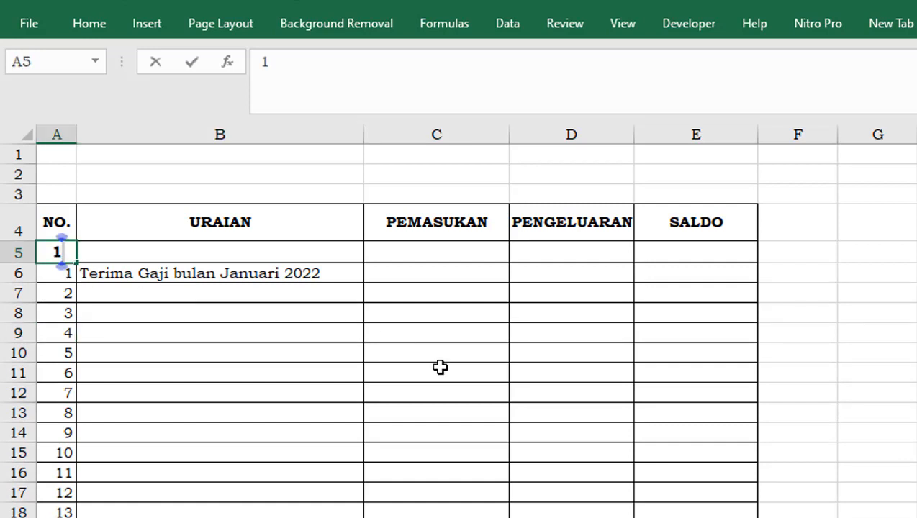
pyautogui.press('Return')
pyautogui.write('2')
pyautogui.press('Return')
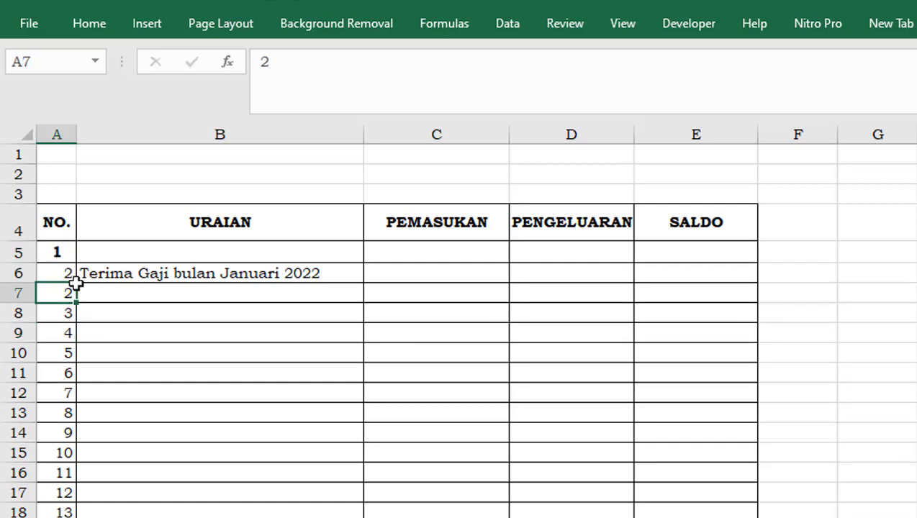
# Remove bold from cell A5 and enter 1 in it as the starting number
pyautogui.click(56, 253)
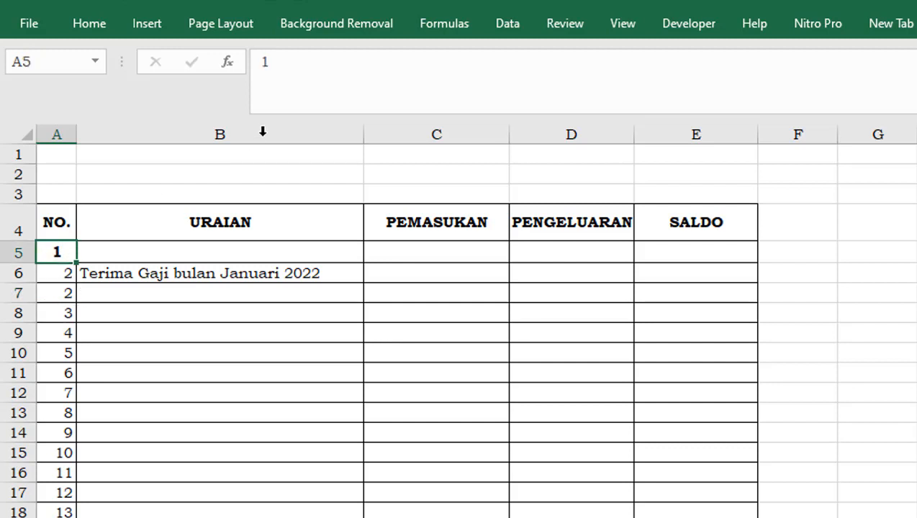
pyautogui.click(91, 31)
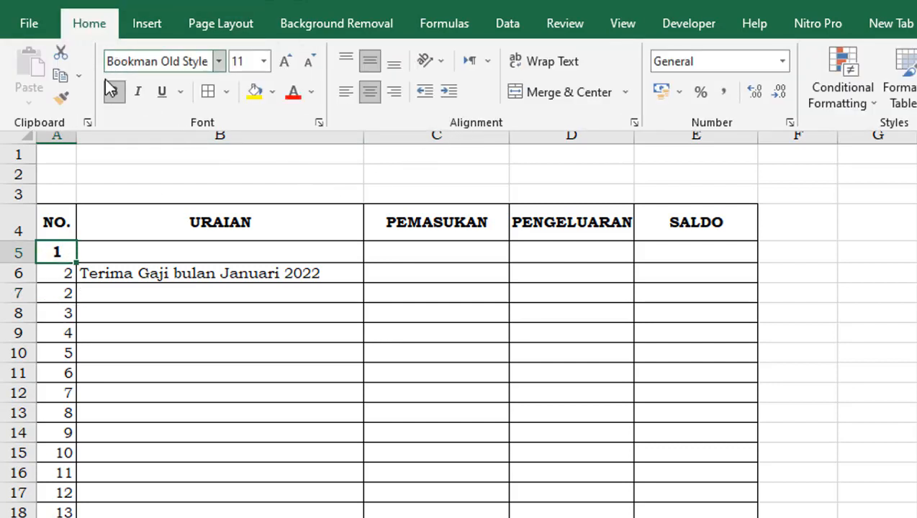
pyautogui.click(113, 92)
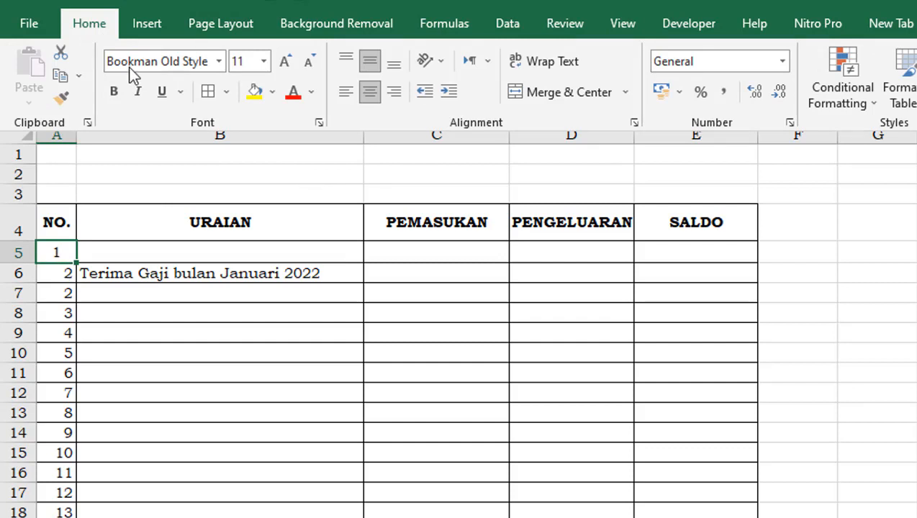
pyautogui.write('=')
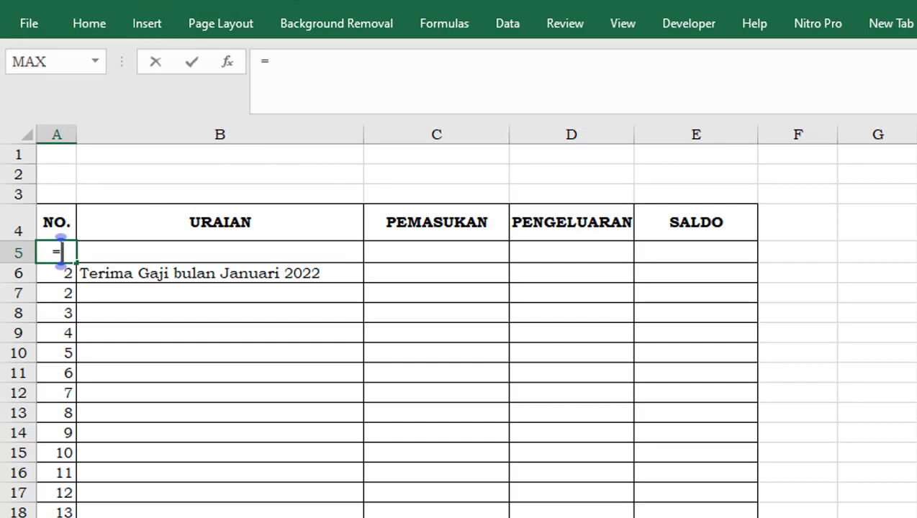
pyautogui.press('BackSpace')
pyautogui.write('1')
pyautogui.press('Return')
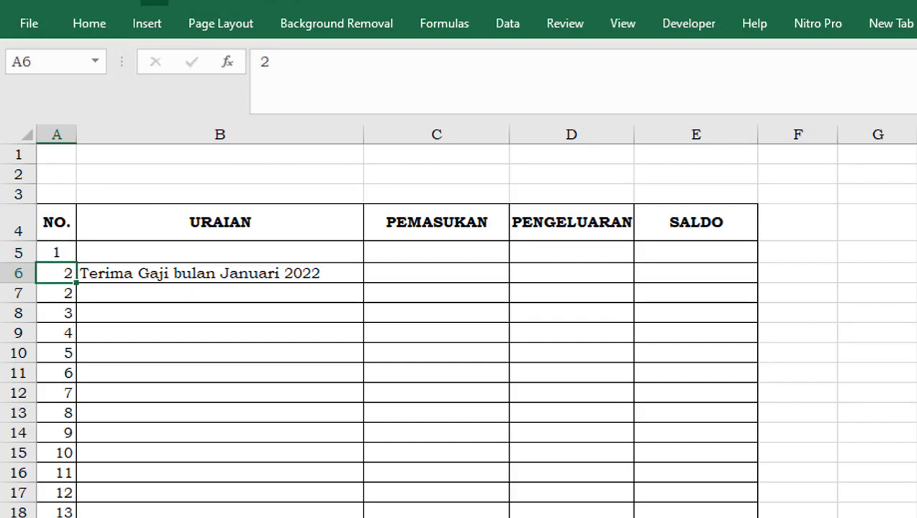
# Enter the formula =A5+1 in cell A6 of the NO. column
pyautogui.write('=')
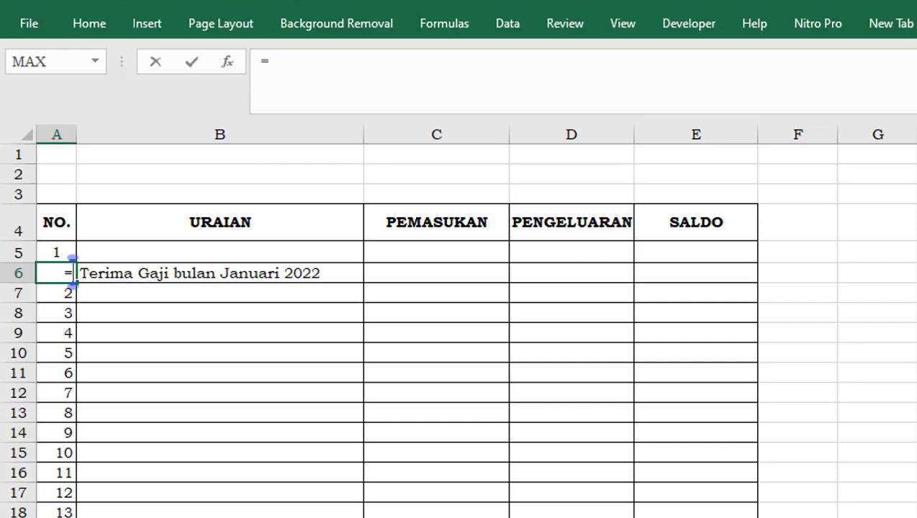
pyautogui.click(56, 252)
pyautogui.write('1')
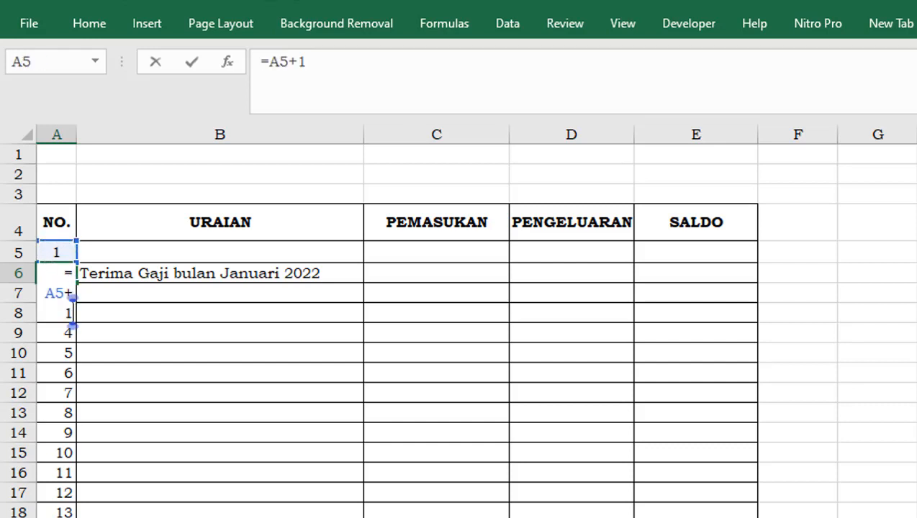
pyautogui.press('Return')
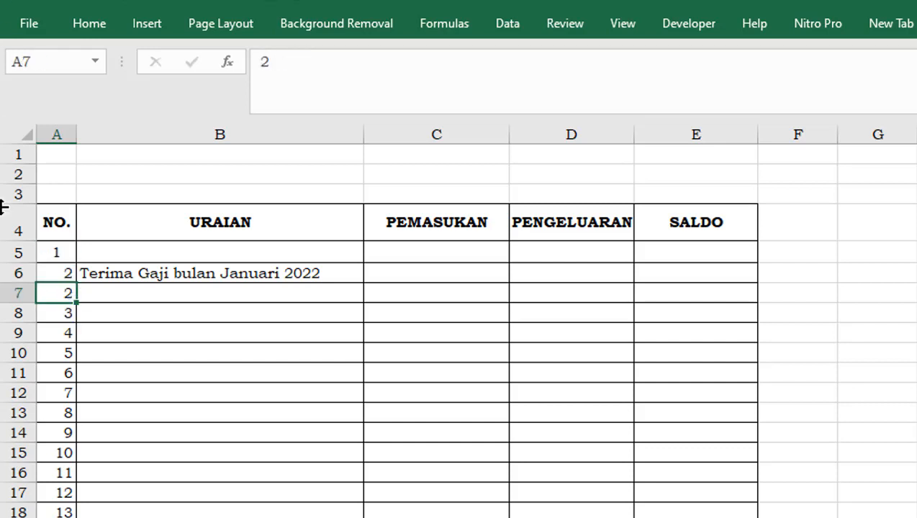
# Remove the horizontal centering from the number in cell A5
pyautogui.click(57, 253)
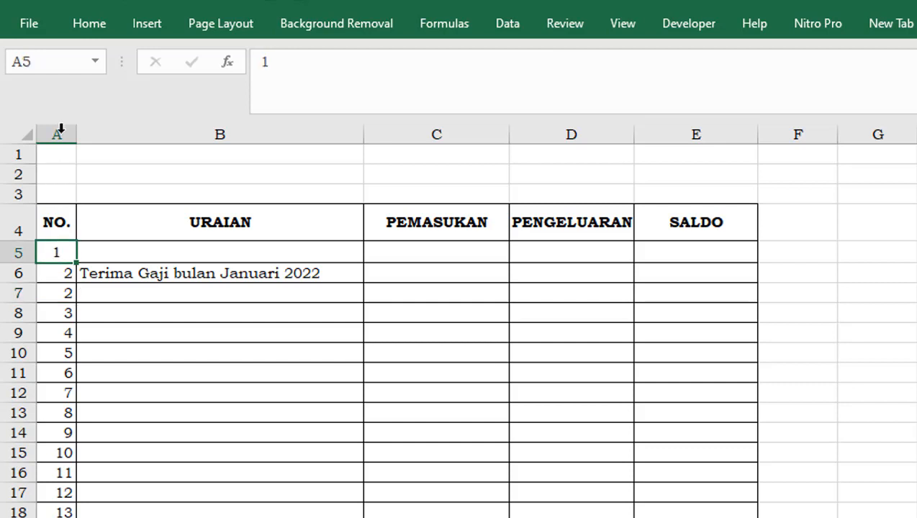
pyautogui.click(99, 26)
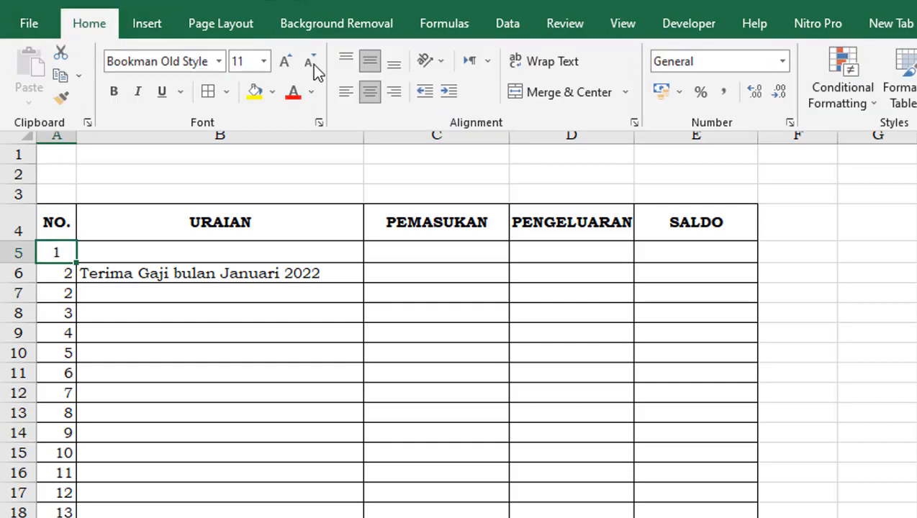
pyautogui.click(373, 95)
# Fill the starting number and formula in A5:A6 down the rest of the NO. column
pyautogui.click(62, 257)
pyautogui.moveTo(62, 257); pyautogui.dragTo(79, 517)
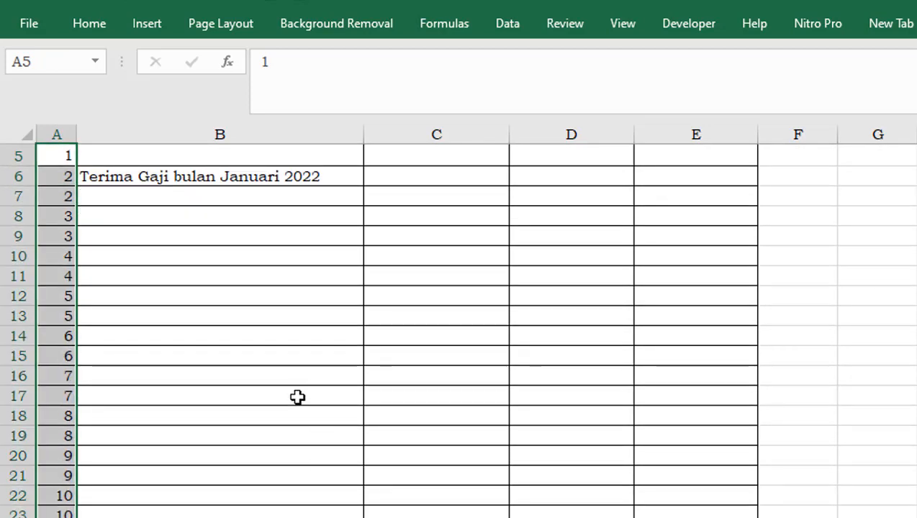
pyautogui.scroll(2, 295, 399)
pyautogui.click(253, 425)
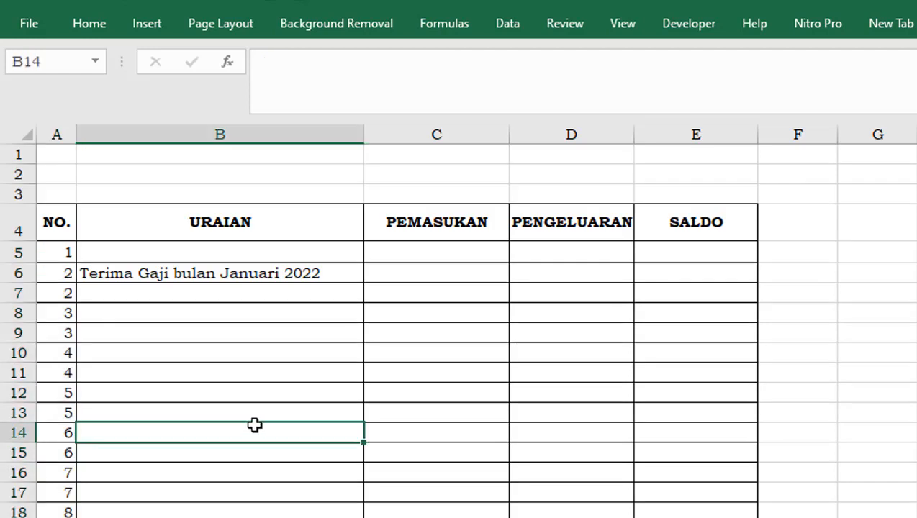
pyautogui.click(170, 226)
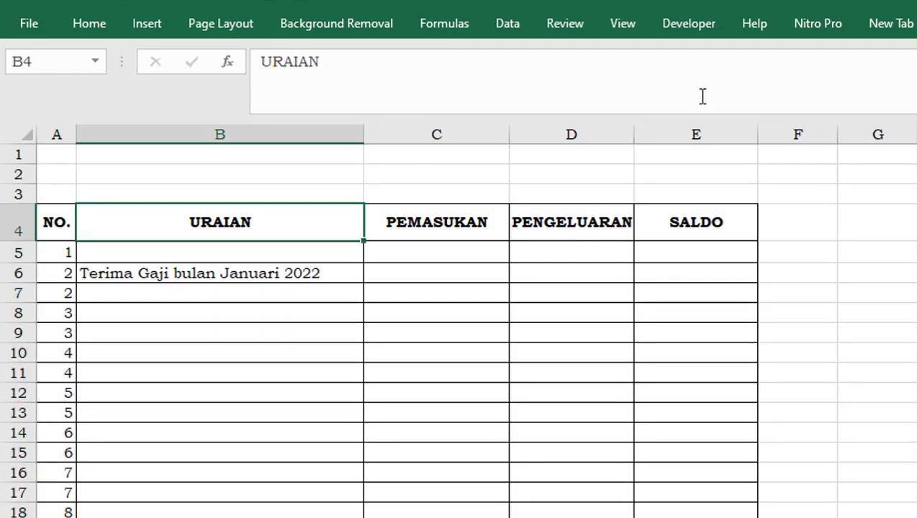
# Insert a new sheet column before the URAIAN column
pyautogui.click(90, 26)
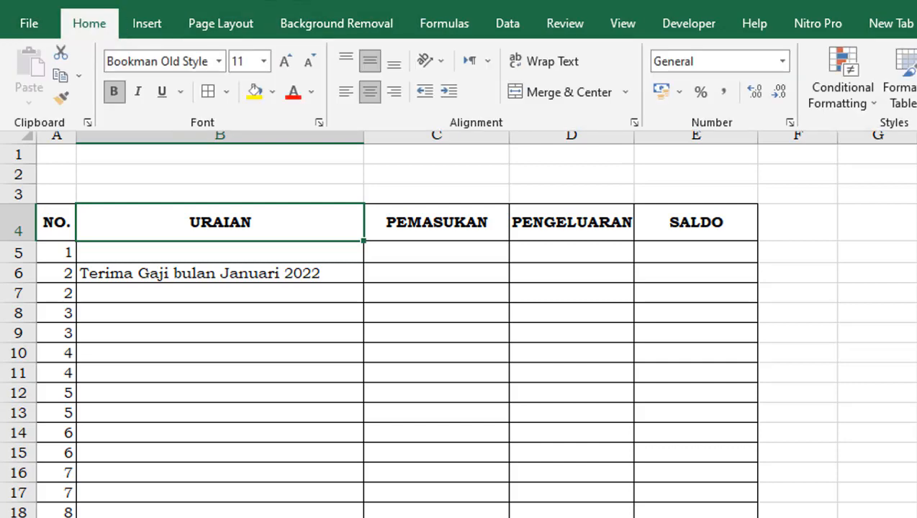
pyautogui.click(894, 84)
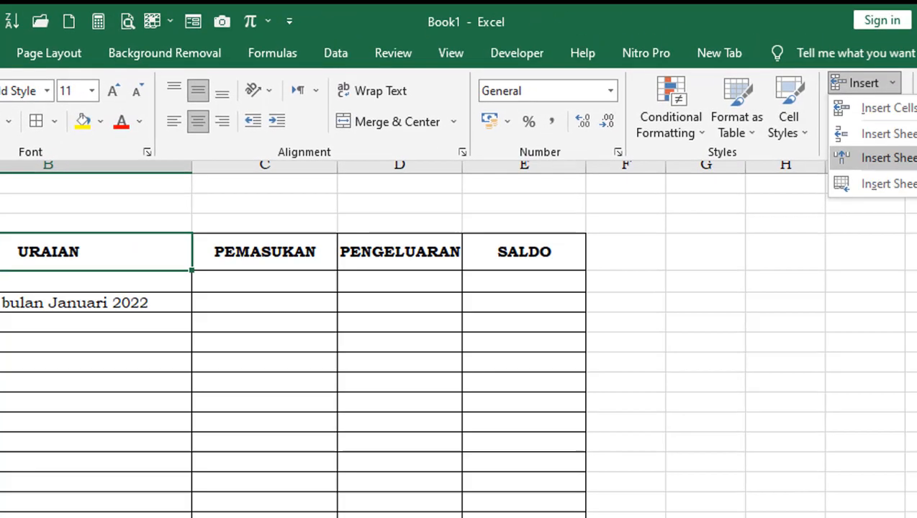
pyautogui.click(705, 197)
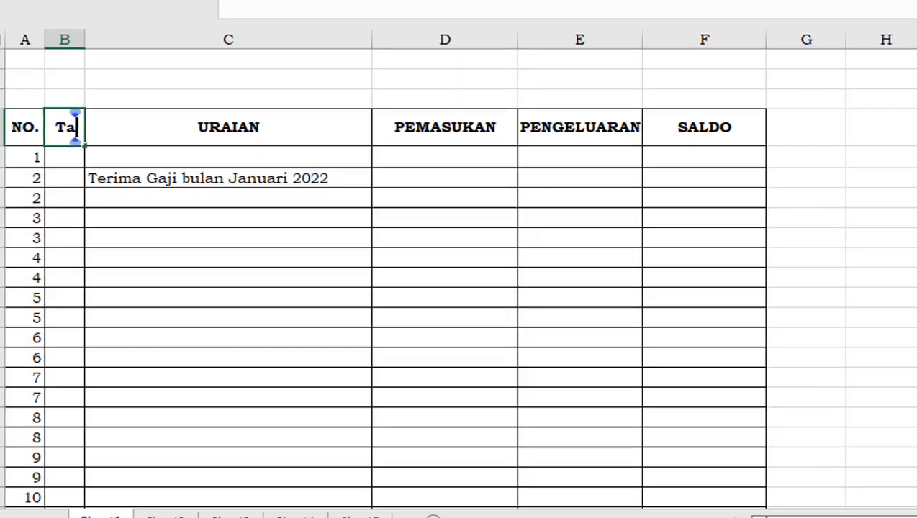
# Enter the heading TANGGAL in cell B4 and fit the width of column B to it
pyautogui.press('BackSpace')
pyautogui.press('BackSpace')
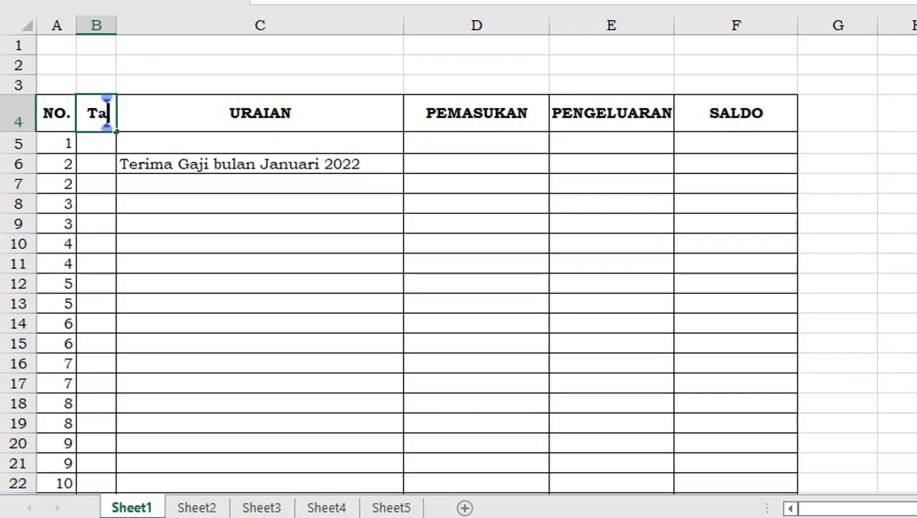
pyautogui.write('ANGGAL')
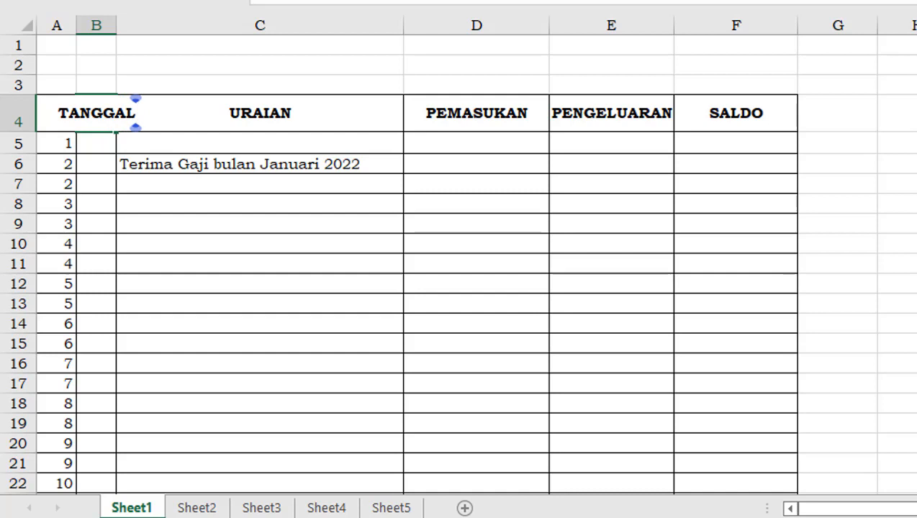
pyautogui.press('Return')
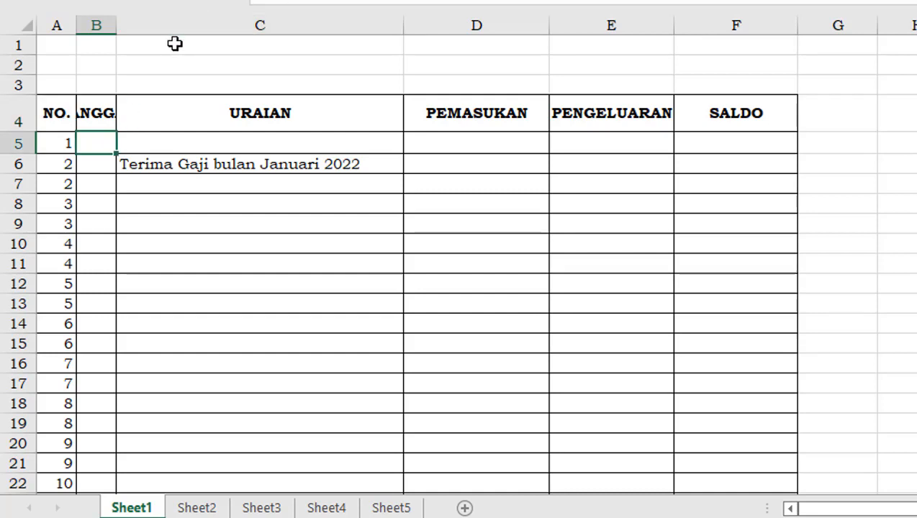
pyautogui.doubleClick(116, 25)
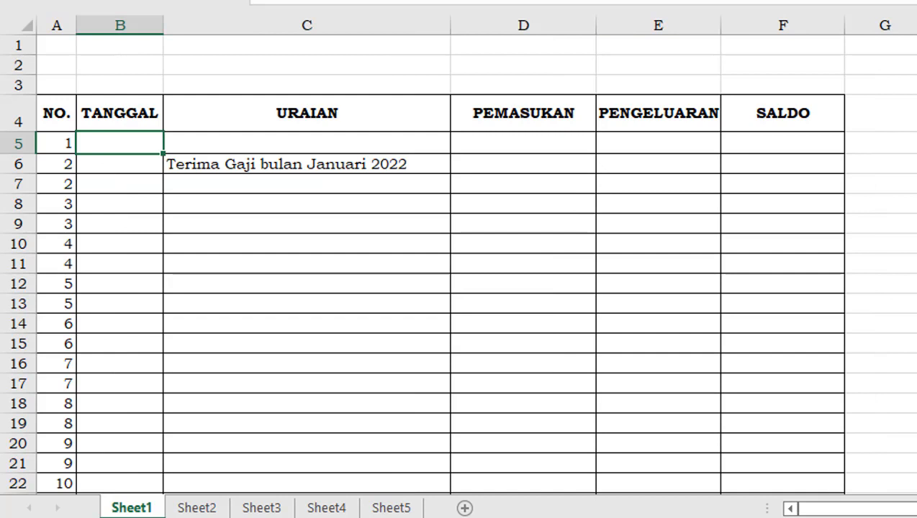
# Enter the date 01/01/2022 in cell B5 of the TANGGAL column
pyautogui.write('01/')
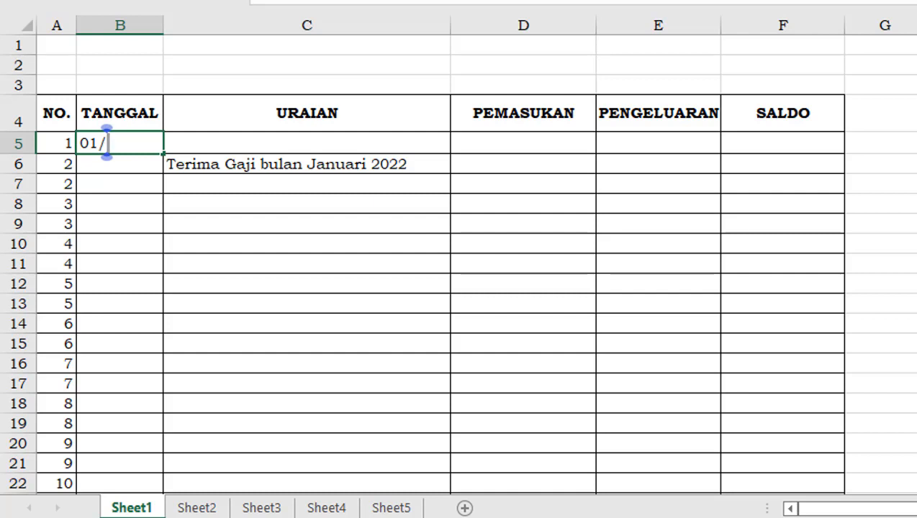
pyautogui.write('01')
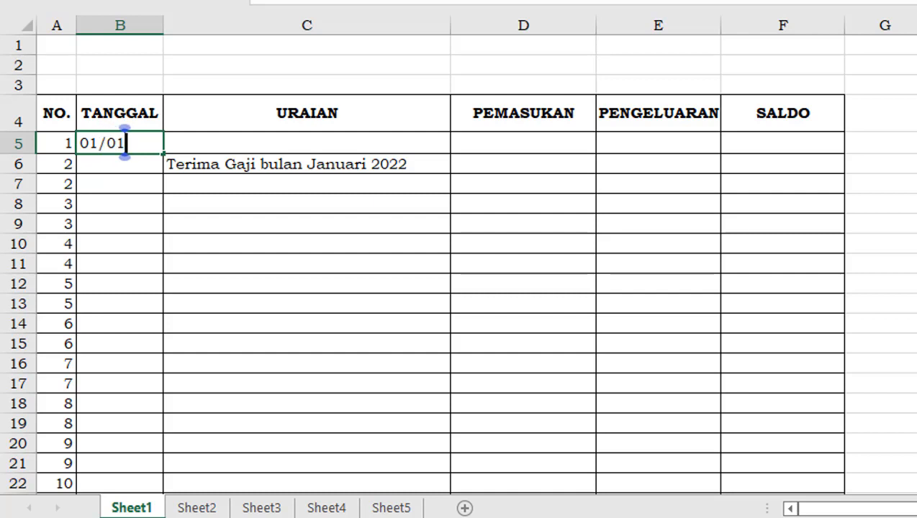
pyautogui.write('/20')
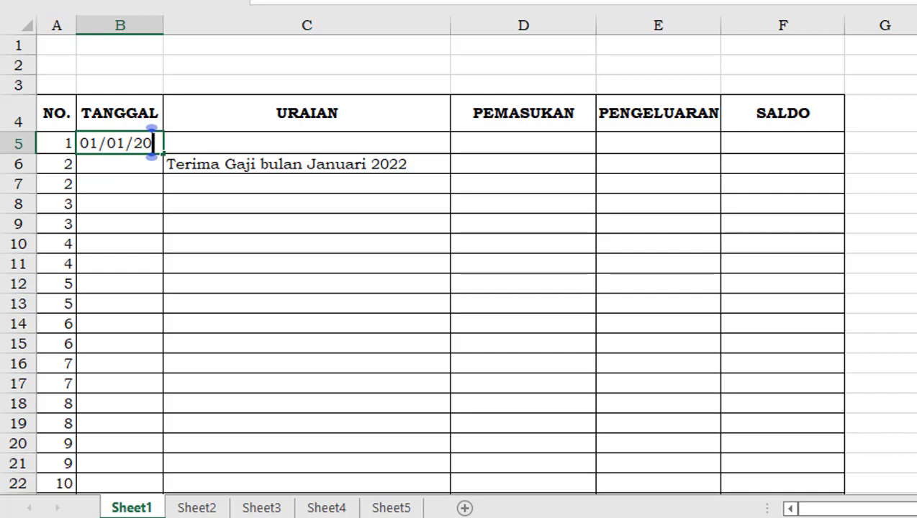
pyautogui.write('22')
pyautogui.press('Tab')
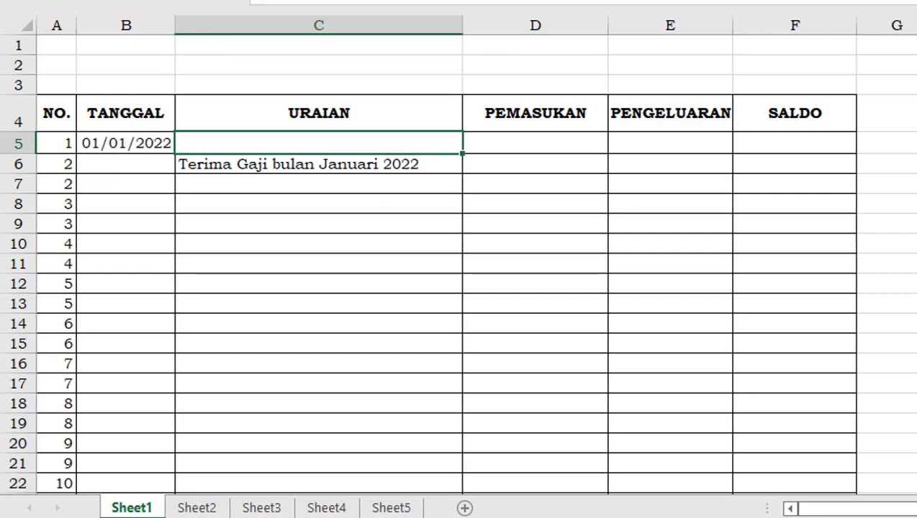
# Enter the description "Saldo bulan Desember 2022" in cell C5 of the URAIAN column
pyautogui.write('Sal')
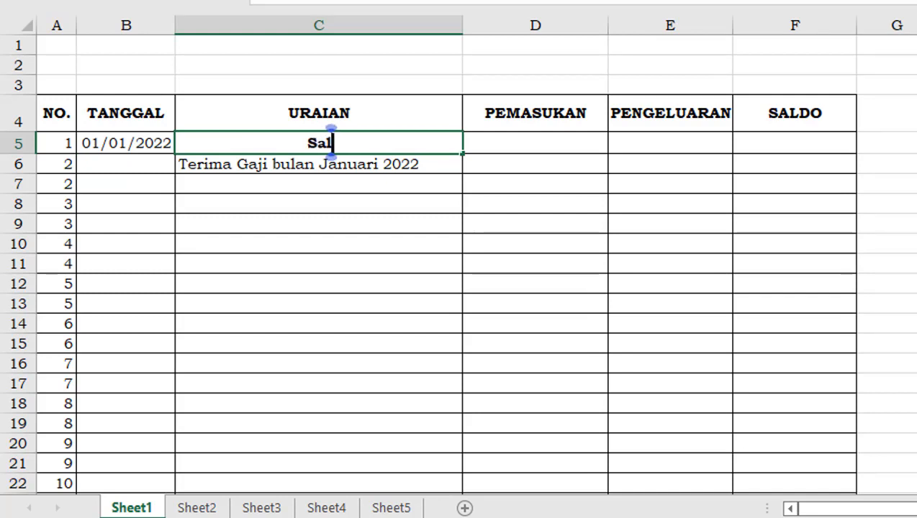
pyautogui.write('do')
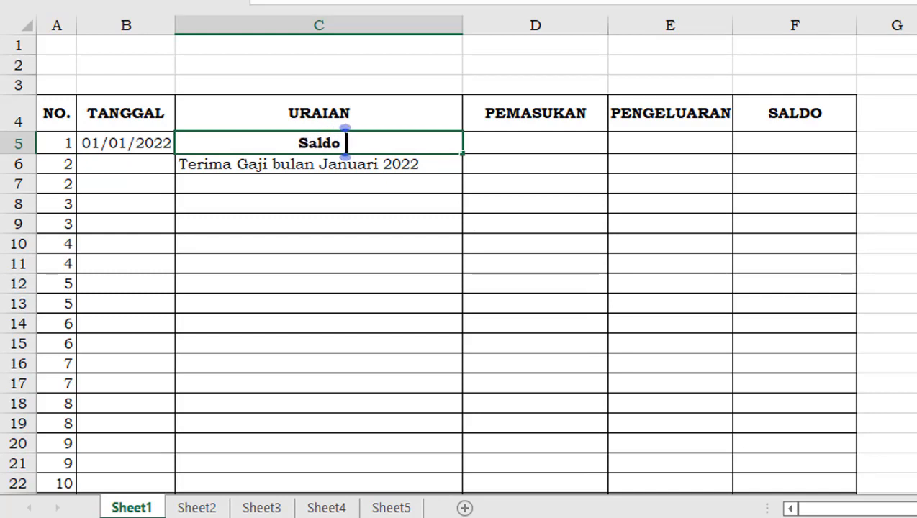
pyautogui.write(' bulan ')
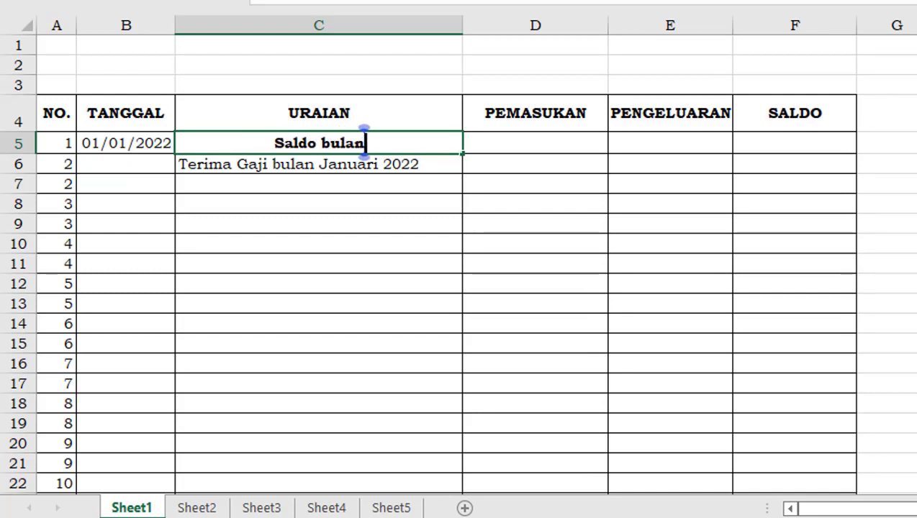
pyautogui.write('Desemb')
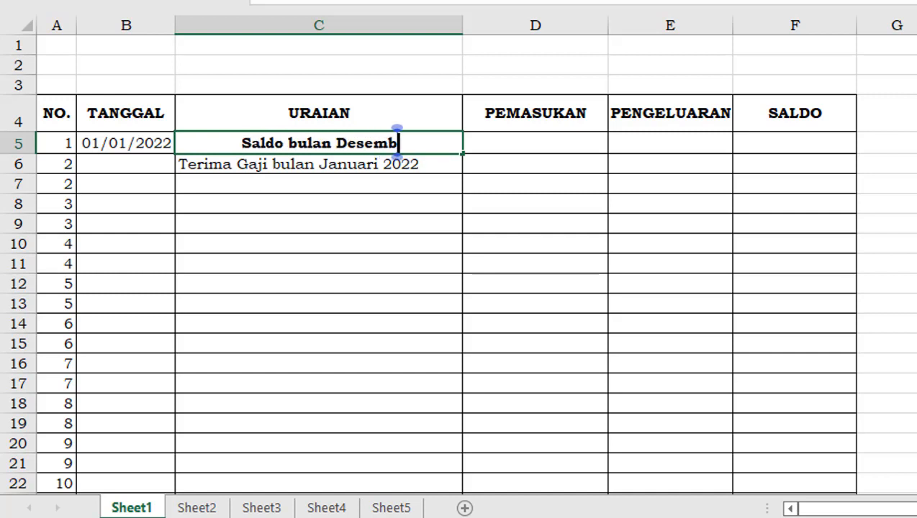
pyautogui.write('er 2022')
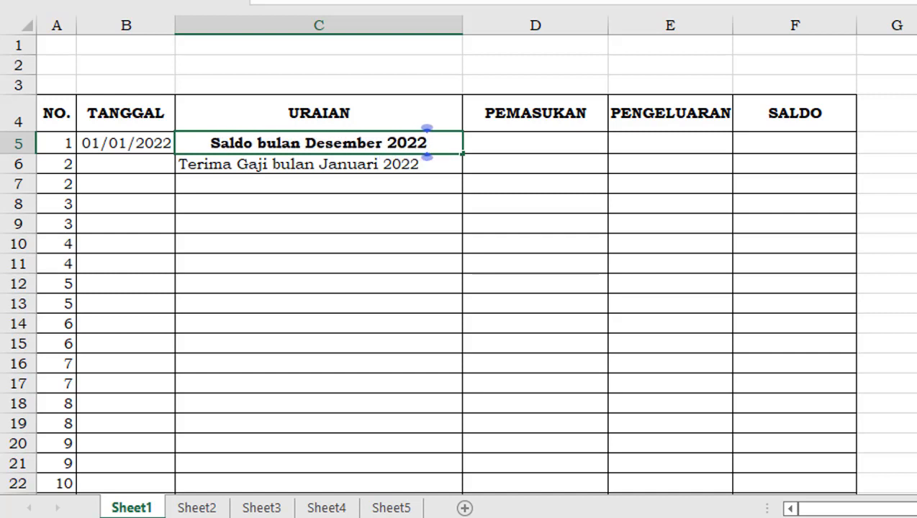
pyautogui.press('Tab')
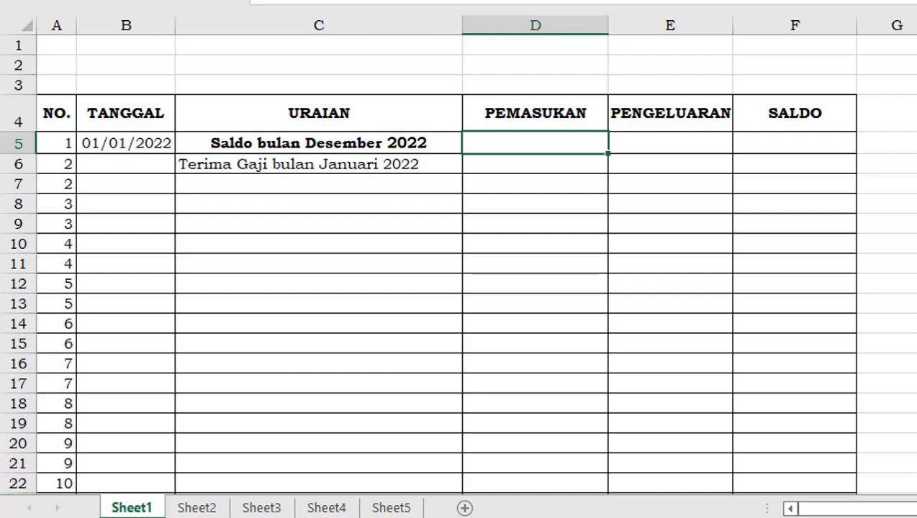
# Left-align the description in cell C5 and remove its bold formatting
pyautogui.click(345, 141)
pyautogui.click(65, 2)
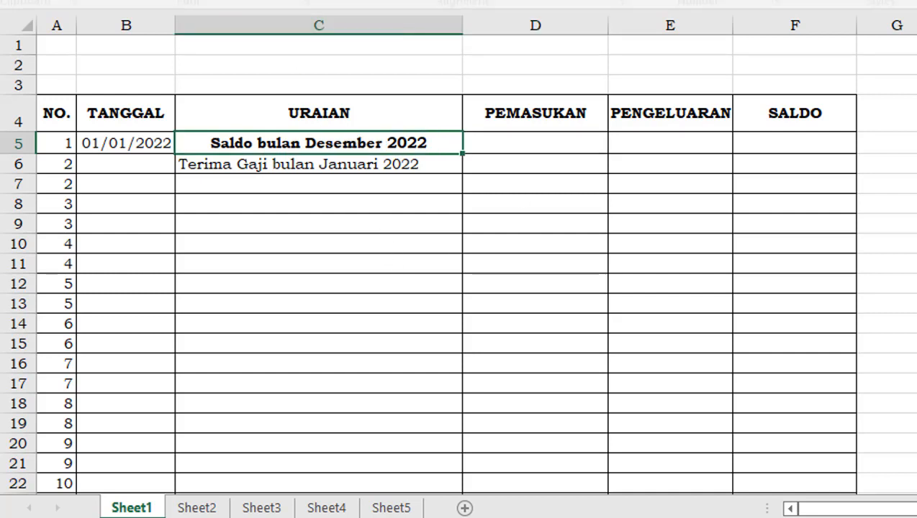
pyautogui.click(348, 1)
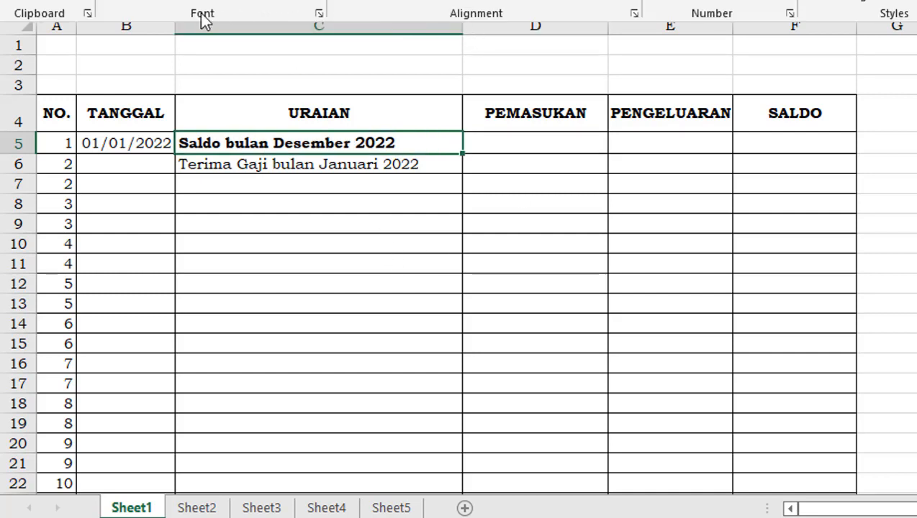
pyautogui.click(129, 2)
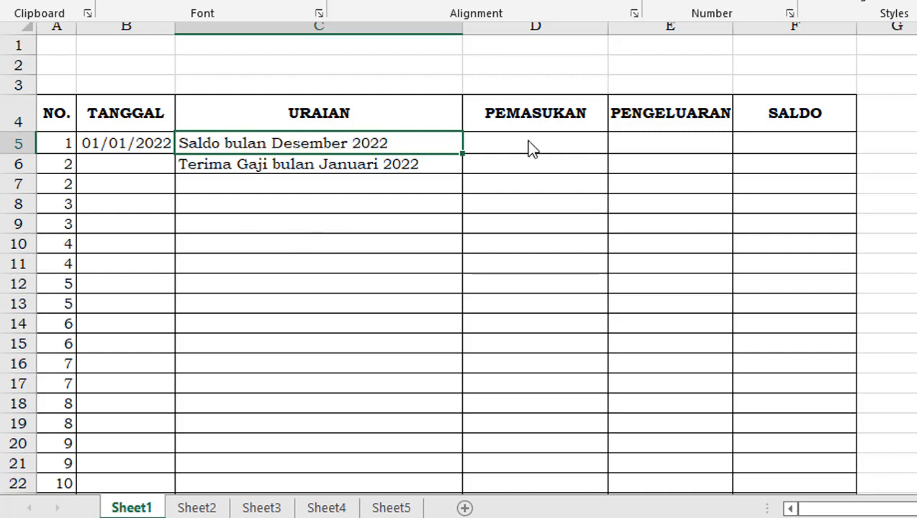
# Apply the Comma Style number format to the PEMASUKAN and PENGELUARAN entry cells from row 5 down
pyautogui.click(785, 144)
pyautogui.click(784, 143)
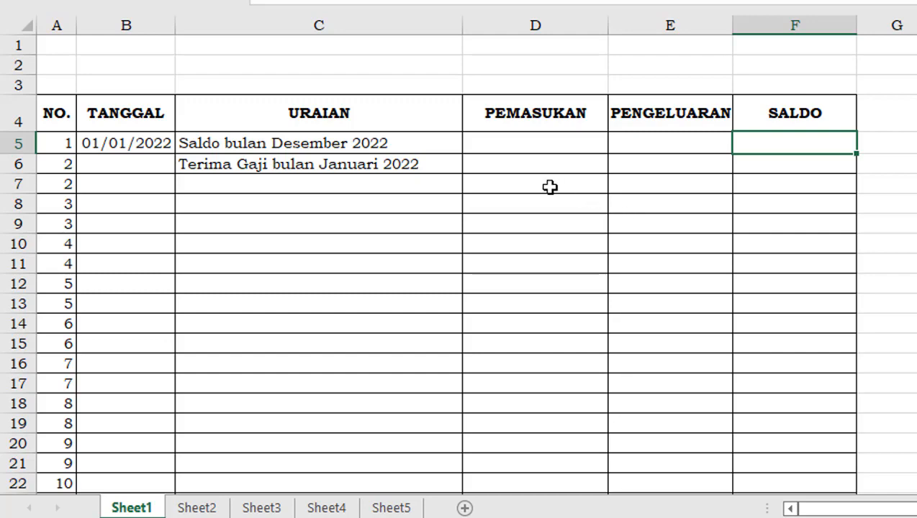
pyautogui.moveTo(541, 148); pyautogui.dragTo(669, 166)
pyautogui.moveTo(685, 223); pyautogui.dragTo(691, 450)
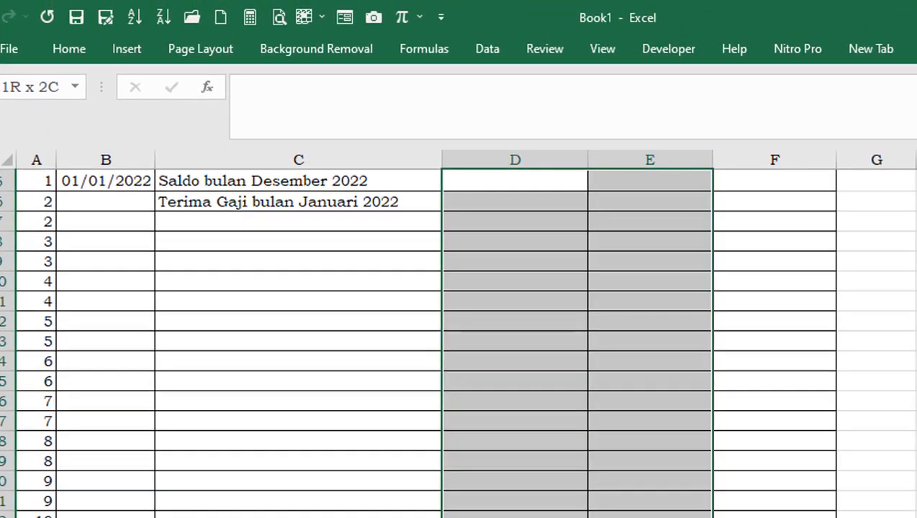
pyautogui.moveTo(692, 517); pyautogui.dragTo(692, 517)
pyautogui.scroll(2, 645, 367)
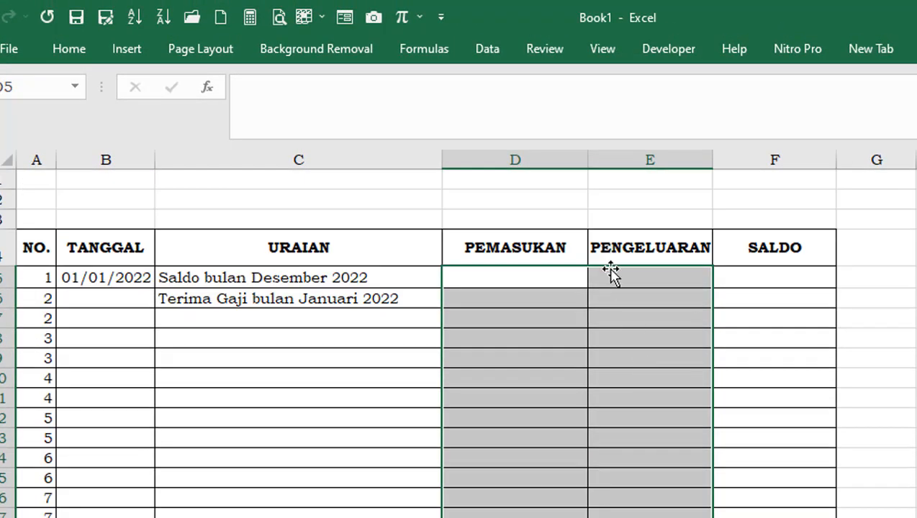
pyautogui.click(70, 50)
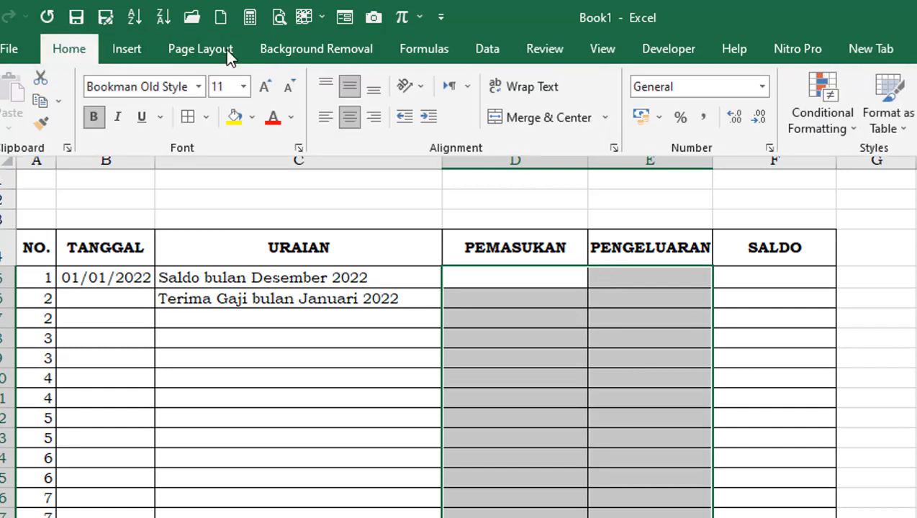
pyautogui.click(702, 119)
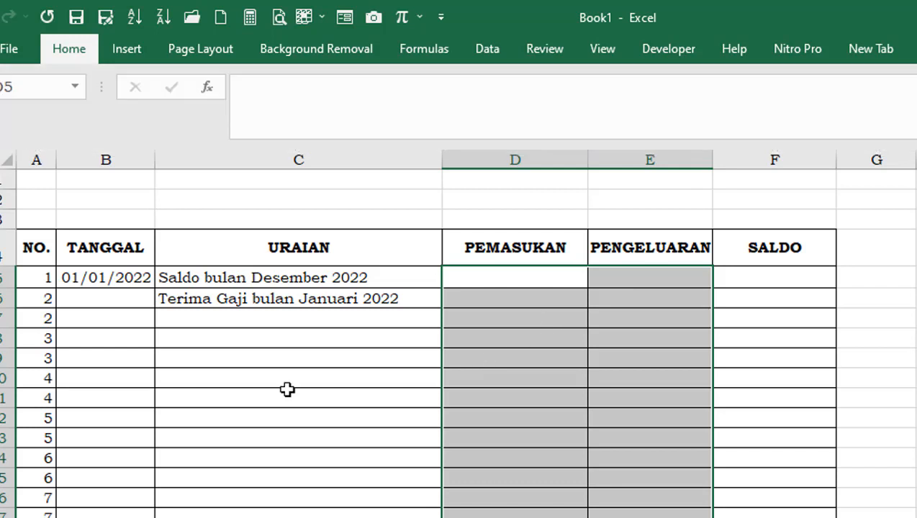
# Fill the numbering from A5:A6 down to cell A13 again
pyautogui.click(41, 296)
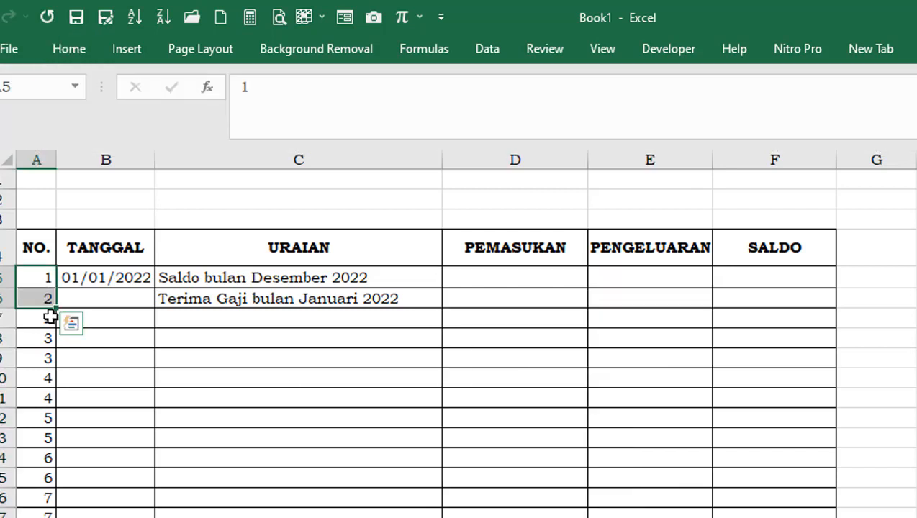
pyautogui.moveTo(55, 309); pyautogui.dragTo(55, 444)
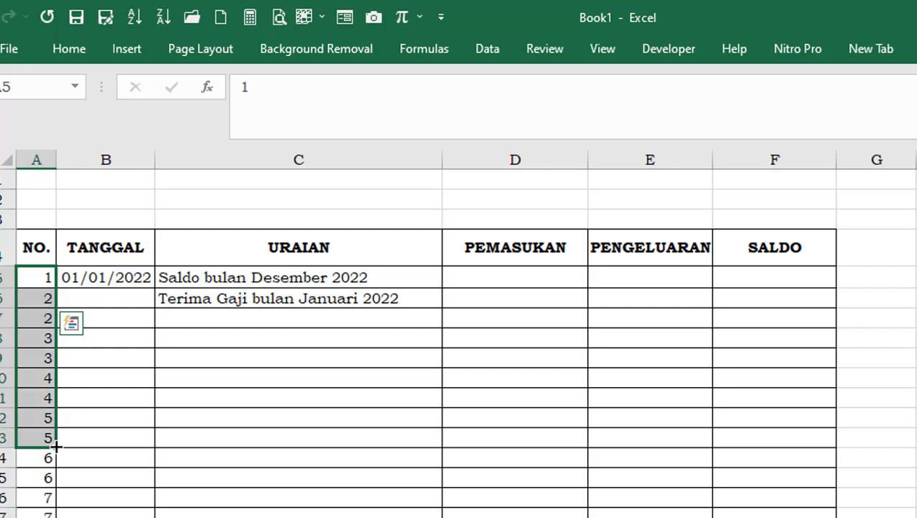
pyautogui.click(36, 335)
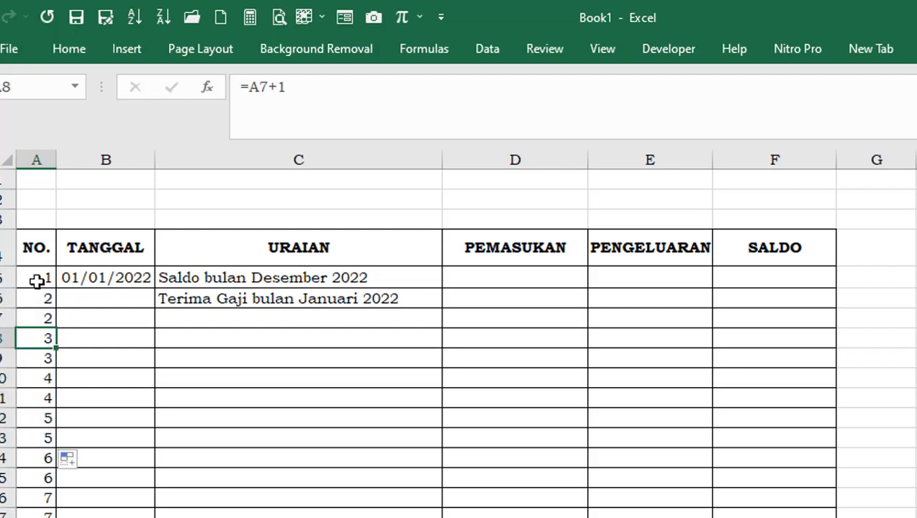
pyautogui.click(34, 283)
pyautogui.moveTo(35, 283); pyautogui.dragTo(53, 444)
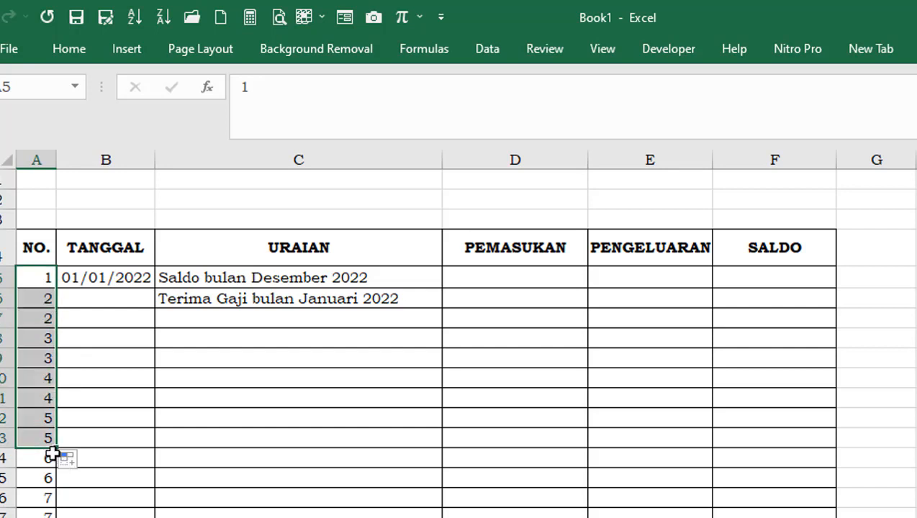
# Examine the numbering in the NO. column from row 5 down to the last table row
pyautogui.click(96, 366)
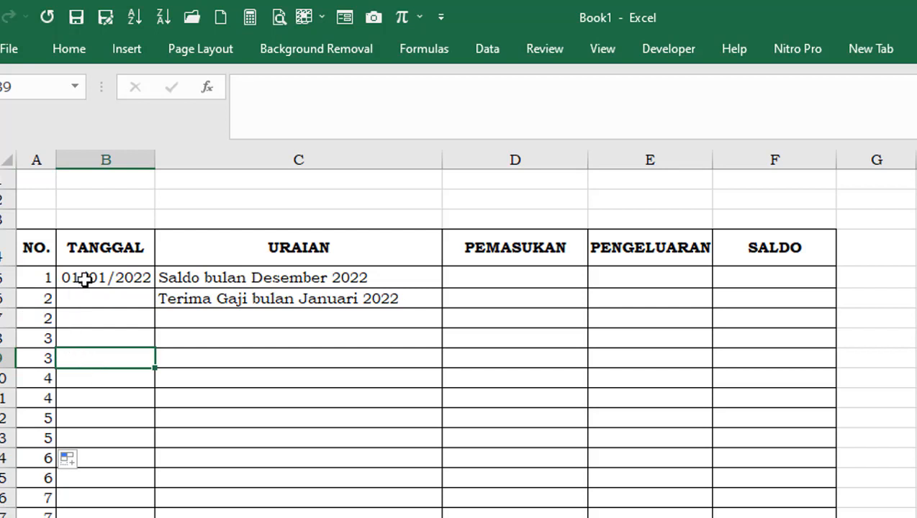
pyautogui.click(42, 375)
pyautogui.click(192, 404)
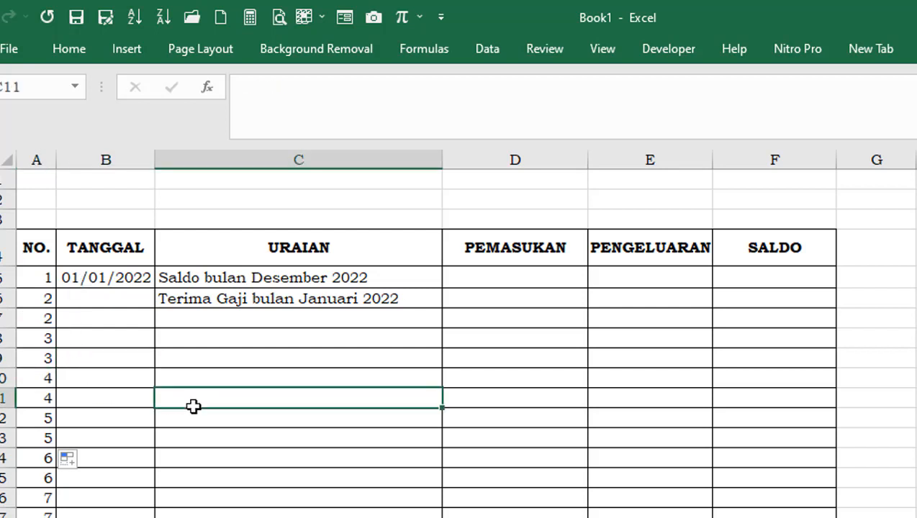
pyautogui.click(41, 351)
pyautogui.click(42, 277)
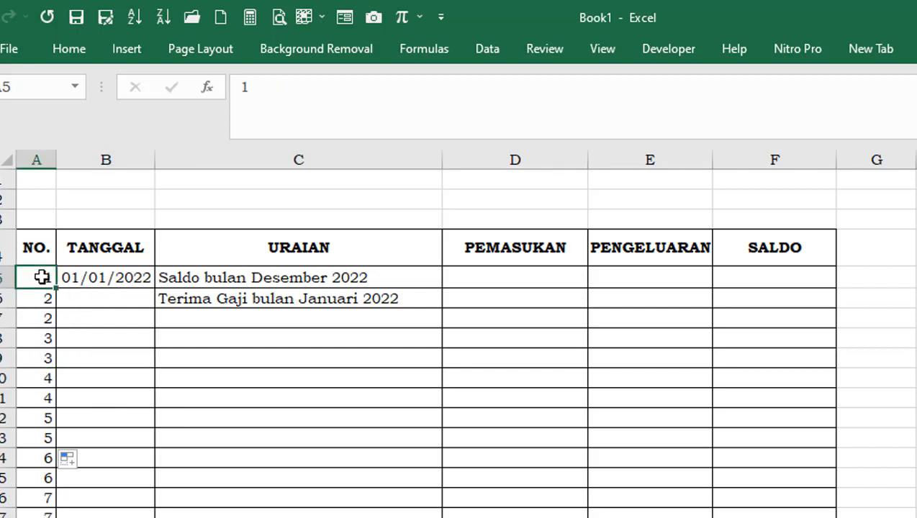
pyautogui.scroll(-4, 122, 457)
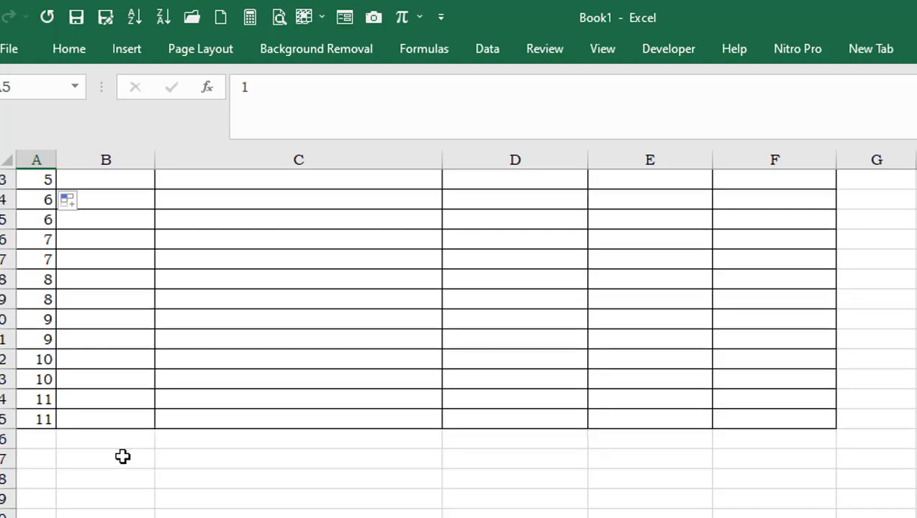
pyautogui.scroll(4, 122, 451)
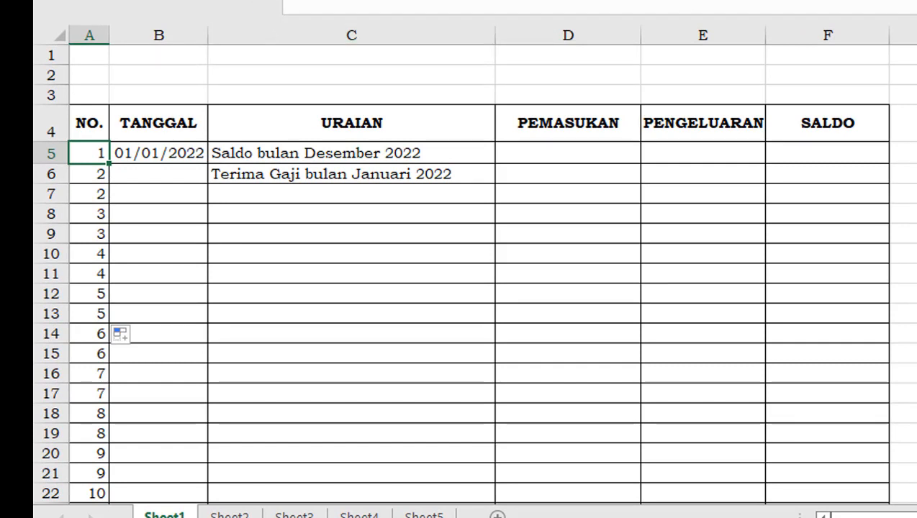
pyautogui.click(108, 1)
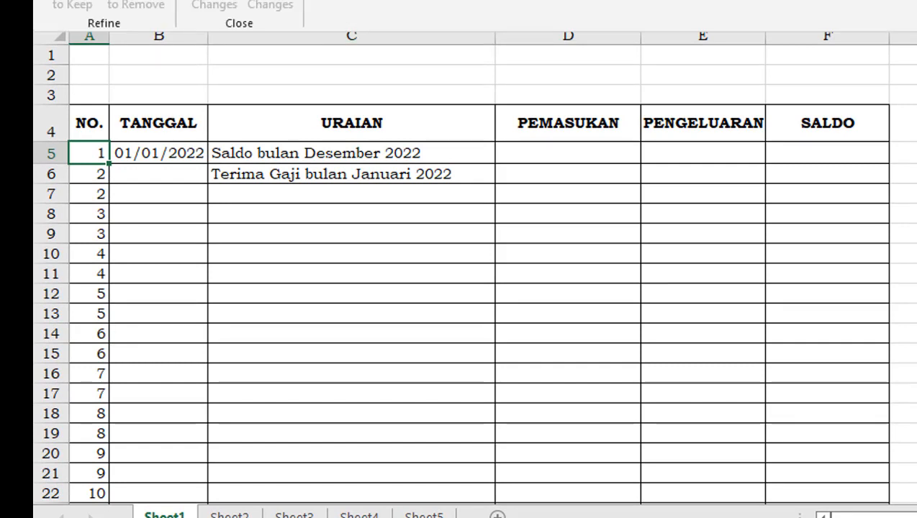
# Fill the =A5+1 numbering formula from cell A6 down to the last table row, A25
pyautogui.doubleClick(475, 1)
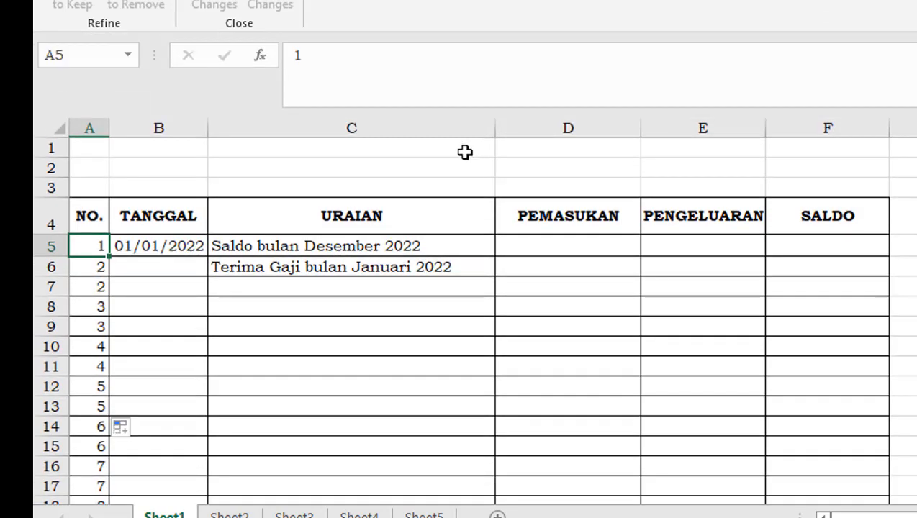
pyautogui.click(916, 246)
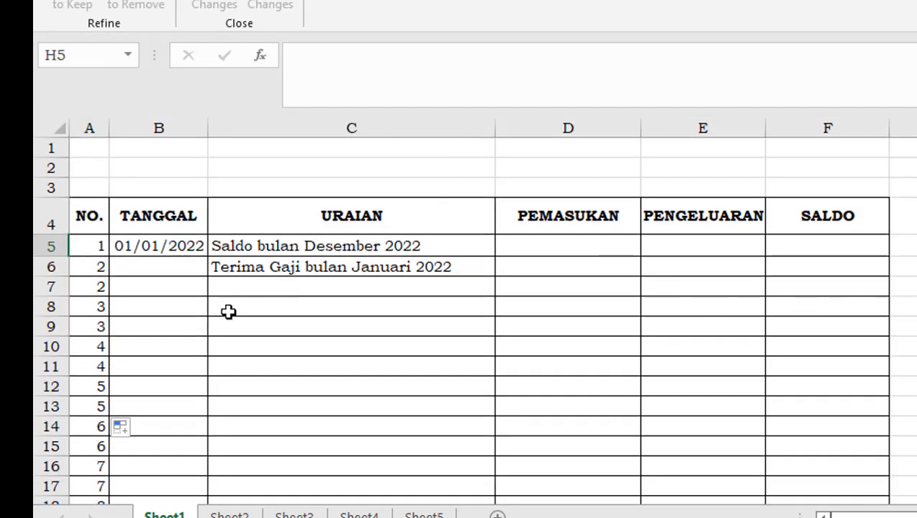
pyautogui.click(92, 246)
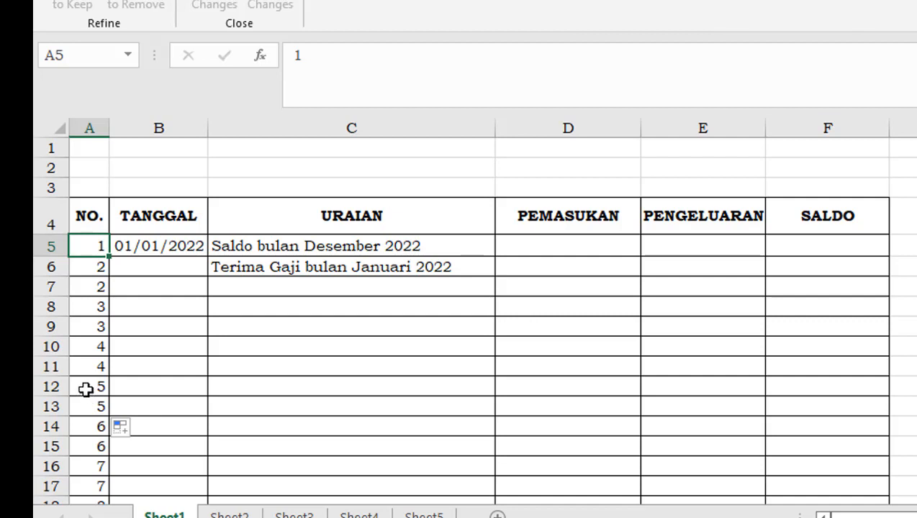
pyautogui.click(89, 270)
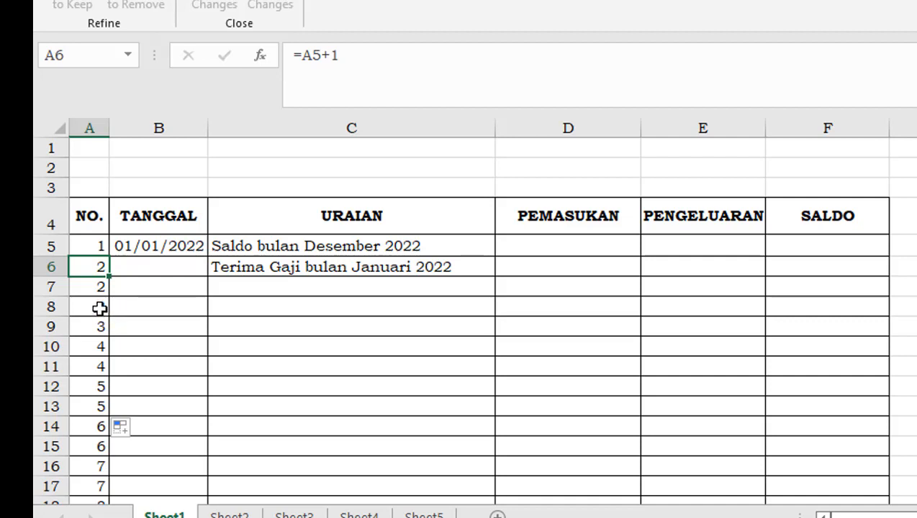
pyautogui.moveTo(109, 285); pyautogui.dragTo(108, 470)
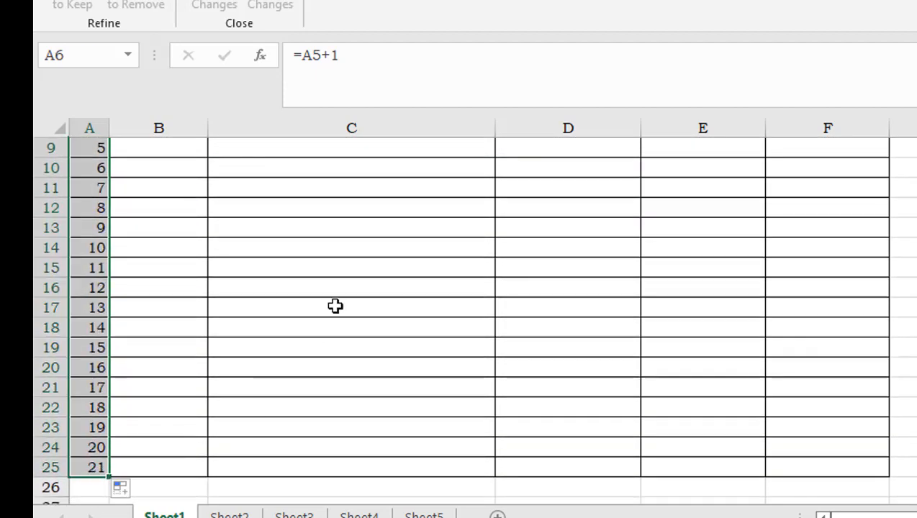
pyautogui.moveTo(360, 292); pyautogui.dragTo(366, 300)
pyautogui.scroll(3, 378, 300)
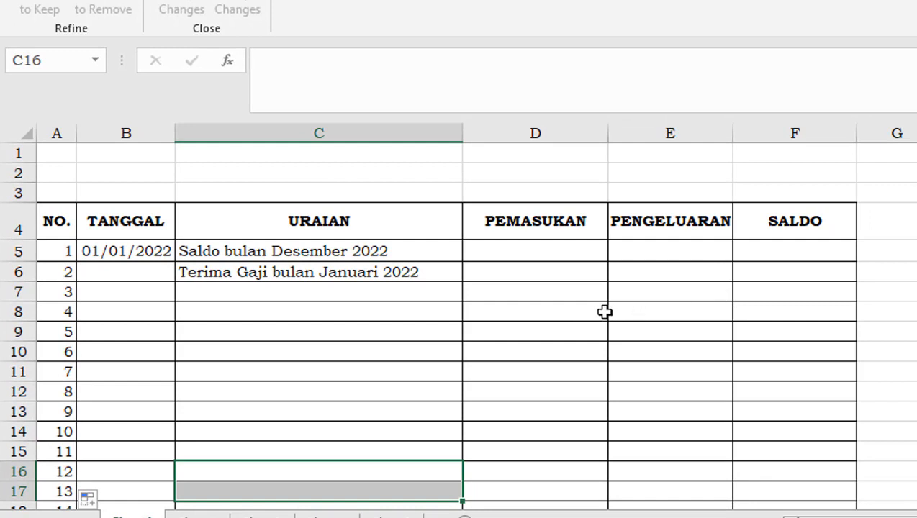
# Enter 50000 as PEMASUKAN and 0 as PENGELUARAN in row 5
pyautogui.click(552, 256)
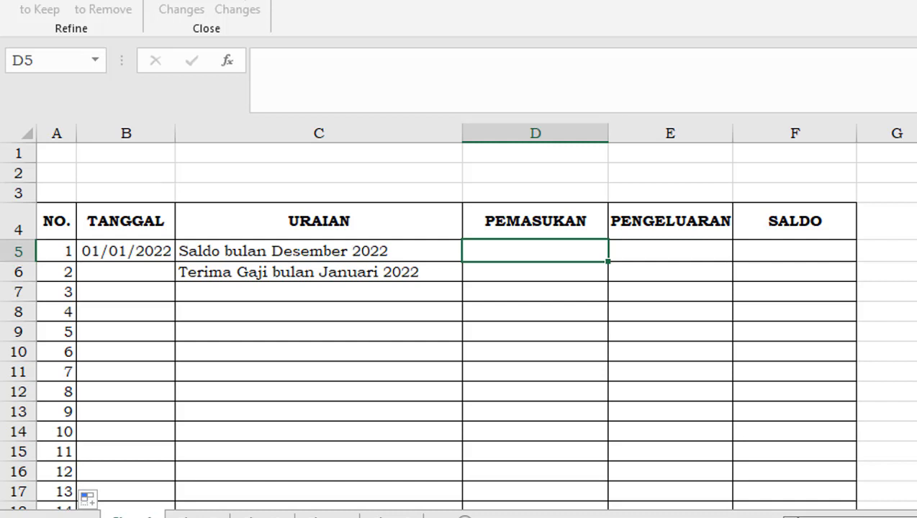
pyautogui.write('50000')
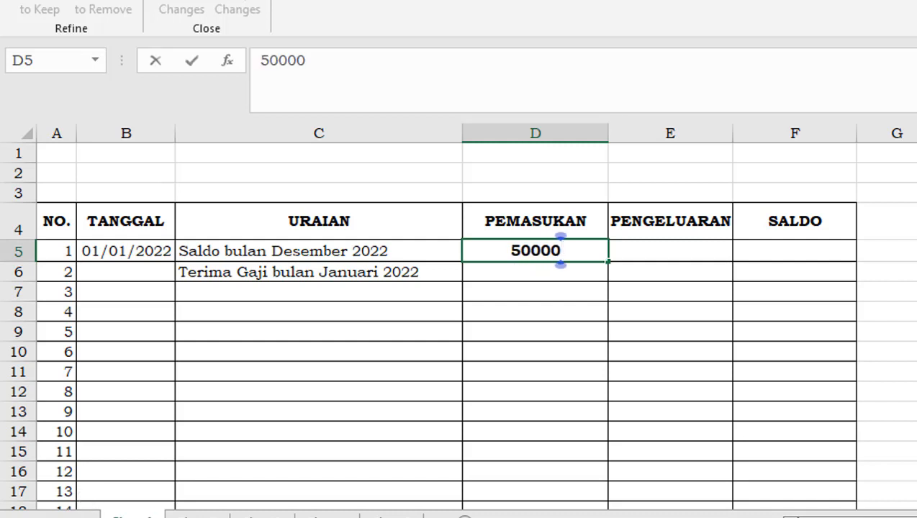
pyautogui.press('Tab')
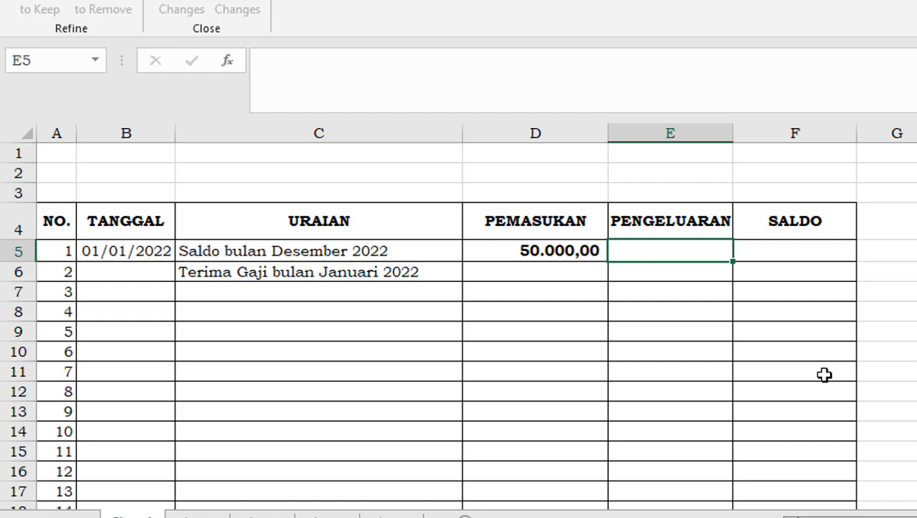
pyautogui.write('0')
pyautogui.press('Tab')
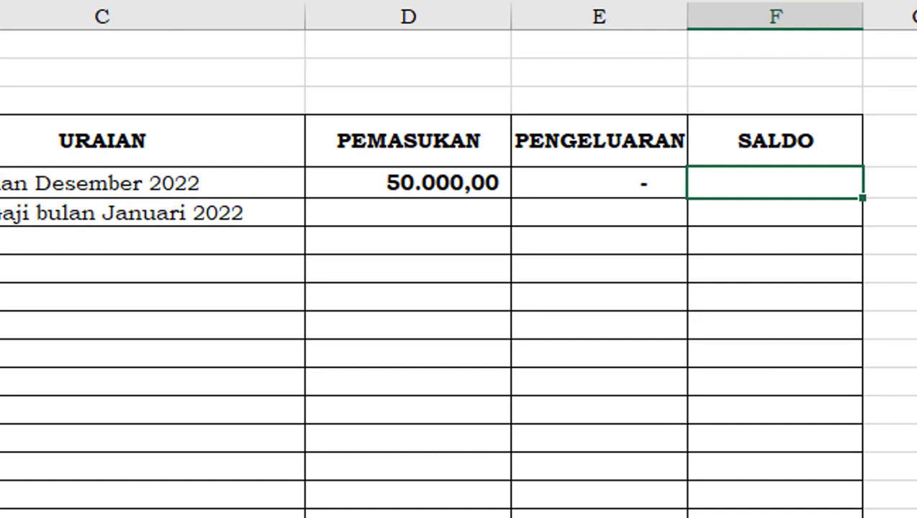
# Begin the SALDO formula in F5 with the running income total, =sum(D$5:d5)
pyautogui.write('=su')
pyautogui.write('m(')
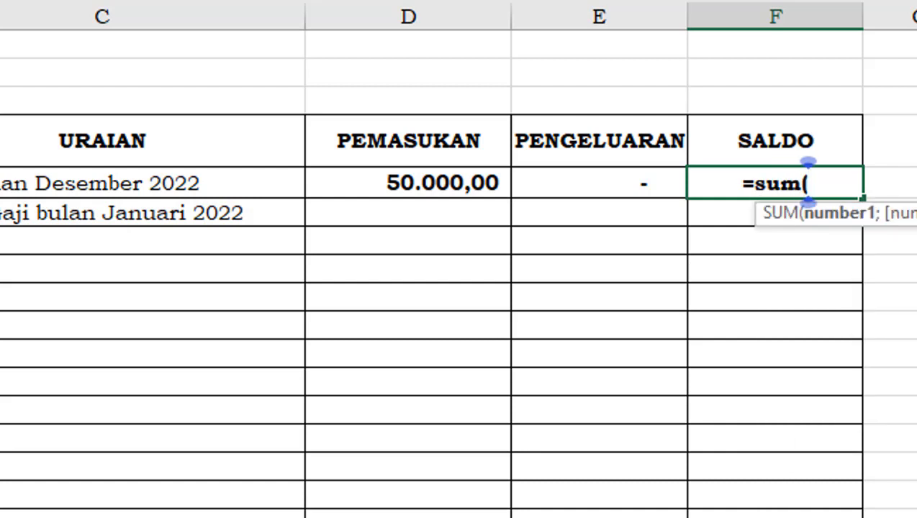
pyautogui.click(472, 182)
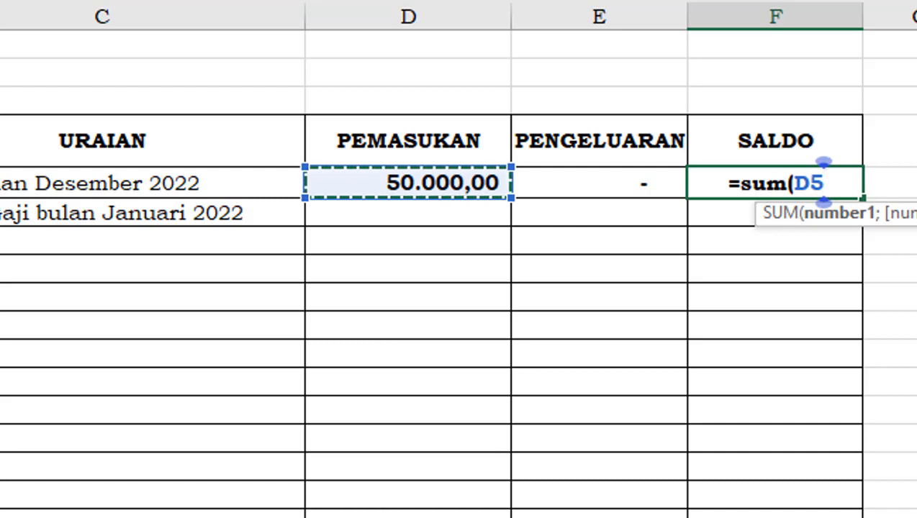
pyautogui.click(75, 1)
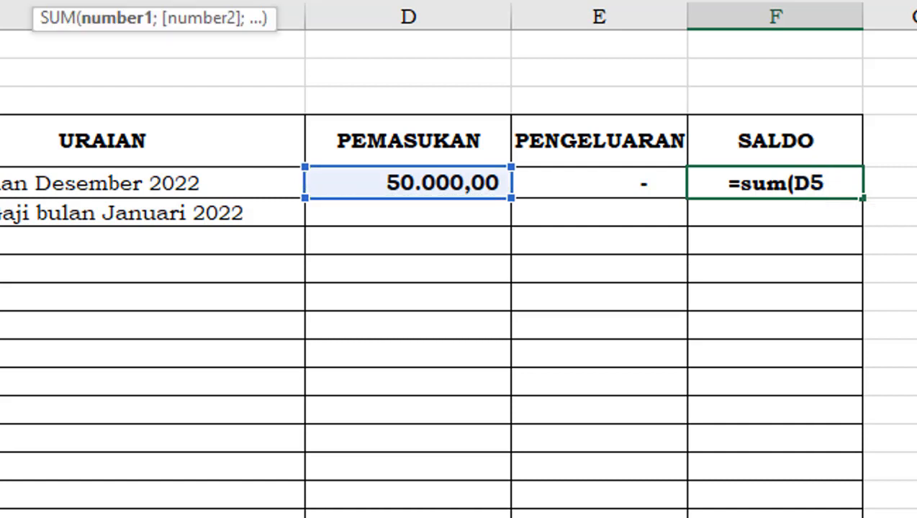
pyautogui.write('$')
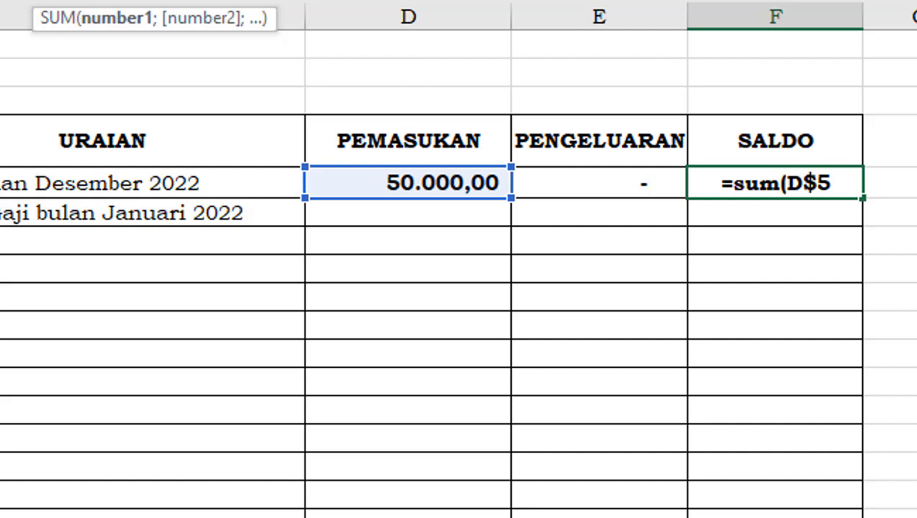
pyautogui.write(':')
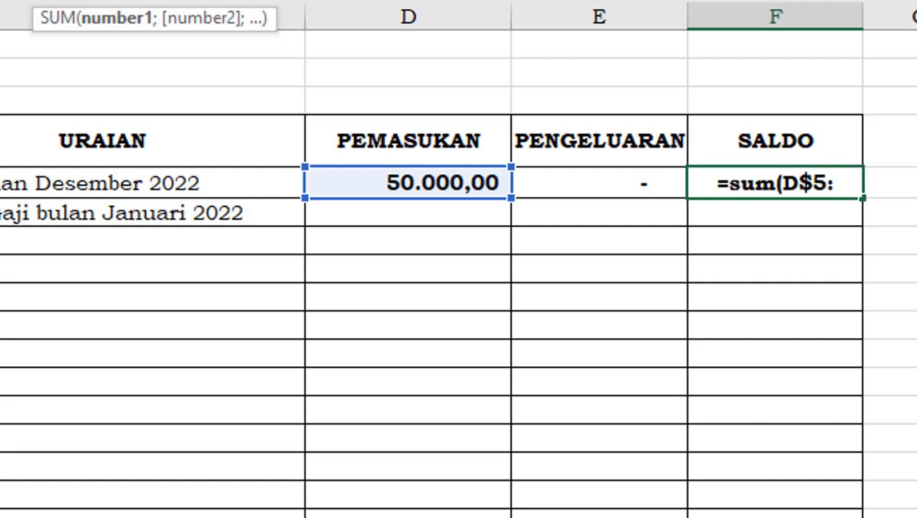
pyautogui.write('d5')
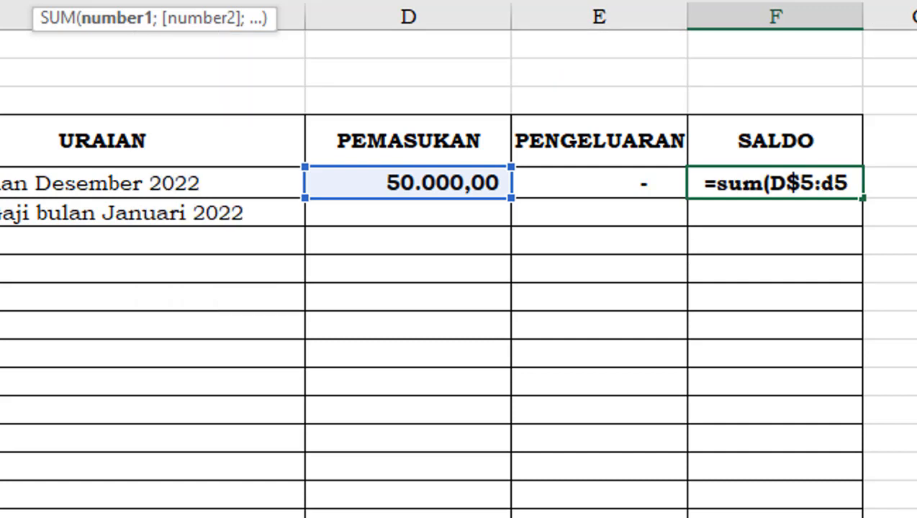
pyautogui.write(')')
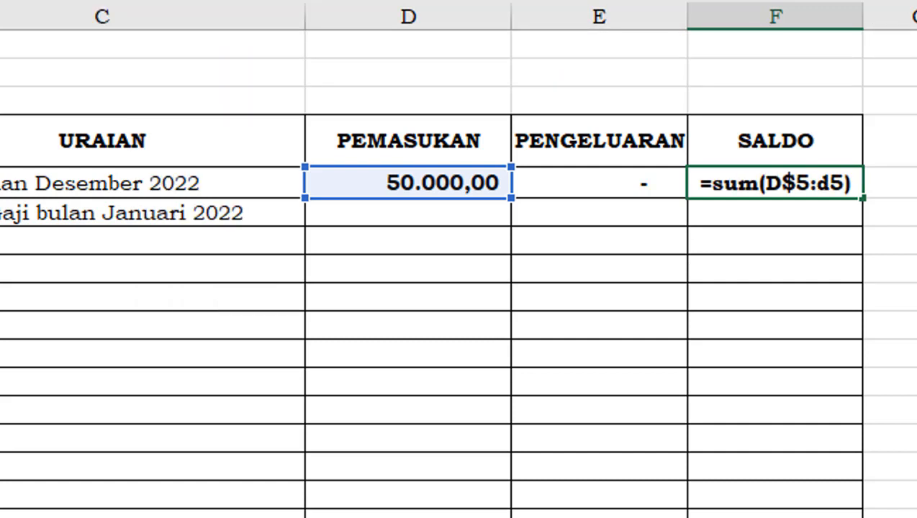
pyautogui.write('-')
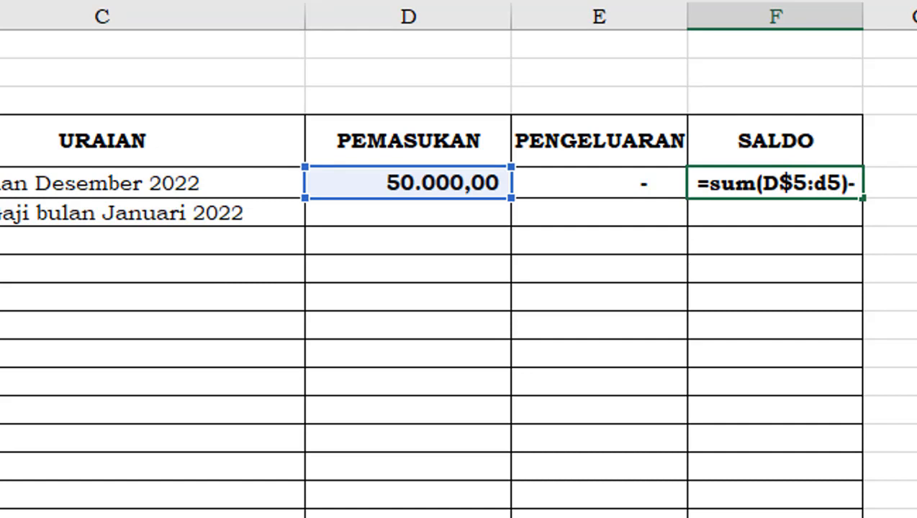
pyautogui.write('sum')
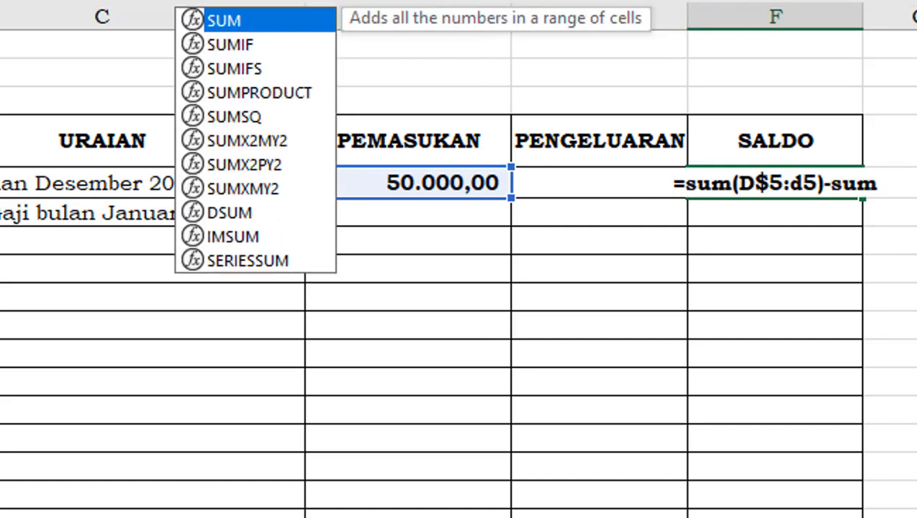
pyautogui.write('(')
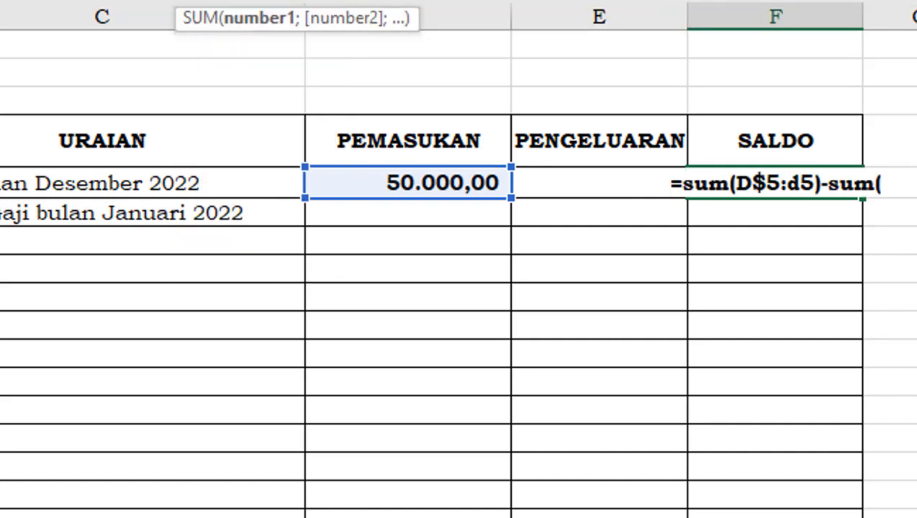
# Complete the F5 formula by subtracting the running expense total, -sum(E$5:e5)
pyautogui.click(616, 186)
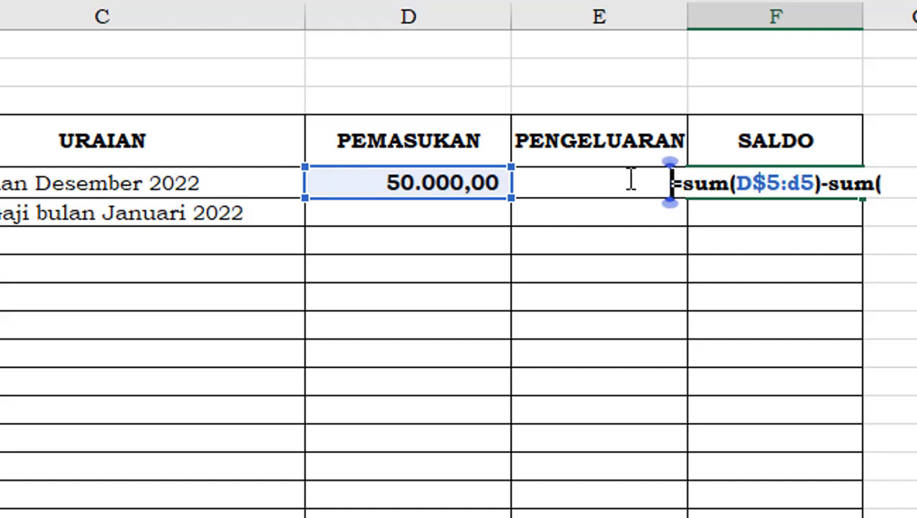
pyautogui.click(883, 183)
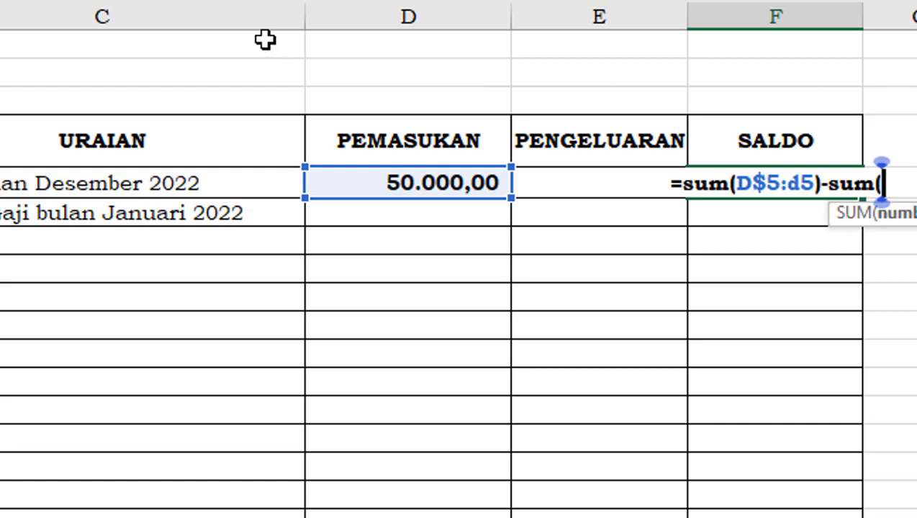
pyautogui.click(571, 185)
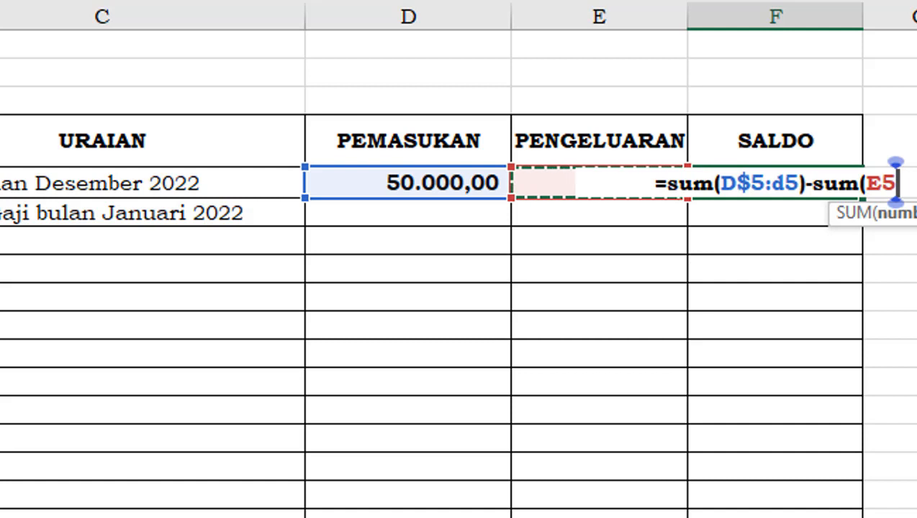
pyautogui.click(229, 2)
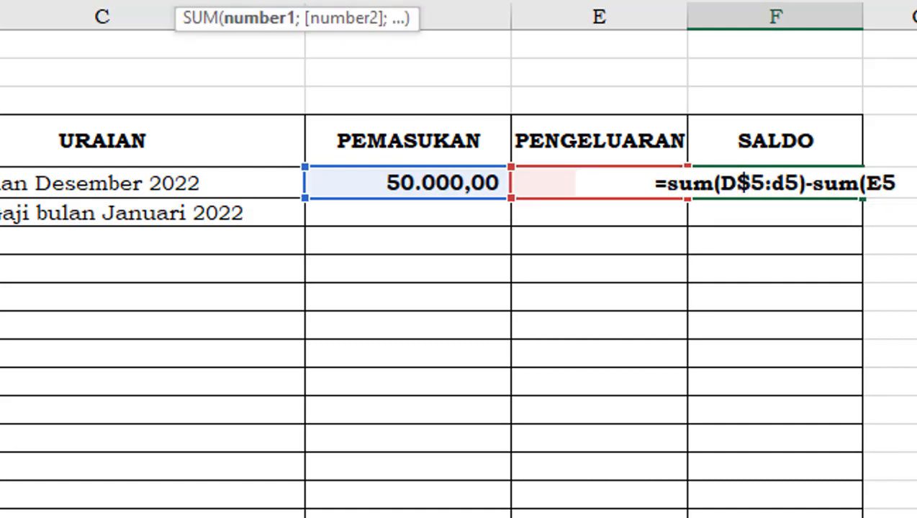
pyautogui.write('$5')
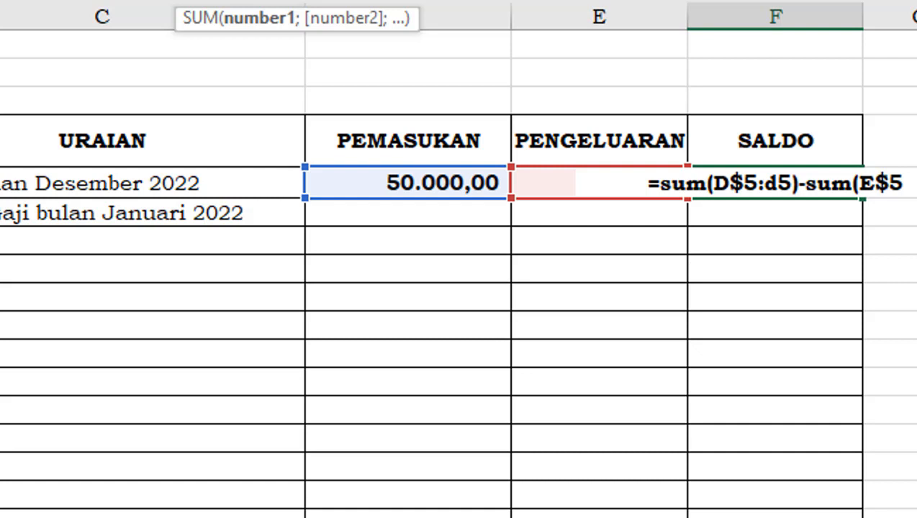
pyautogui.write(':')
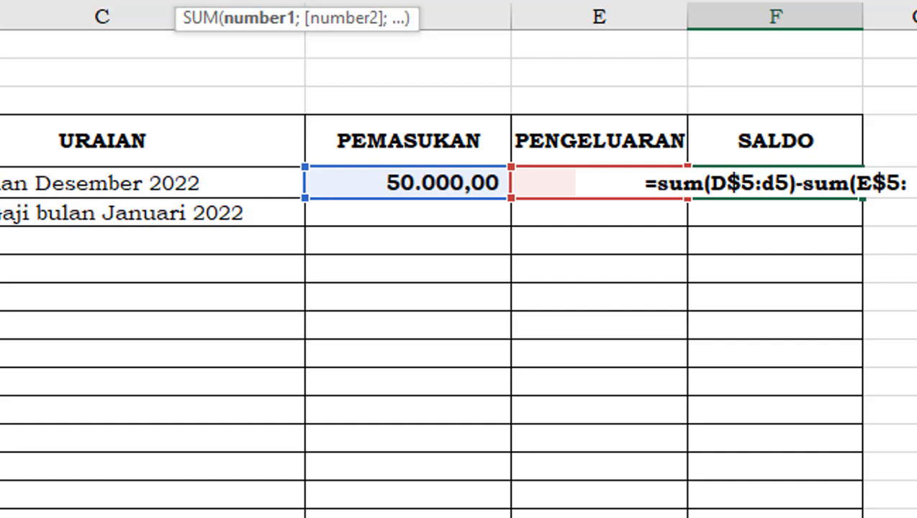
pyautogui.write('e')
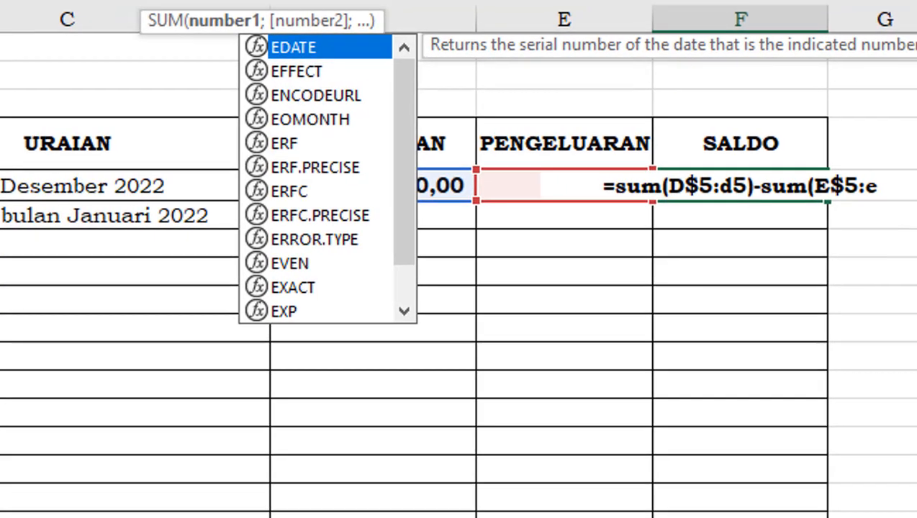
pyautogui.write('5')
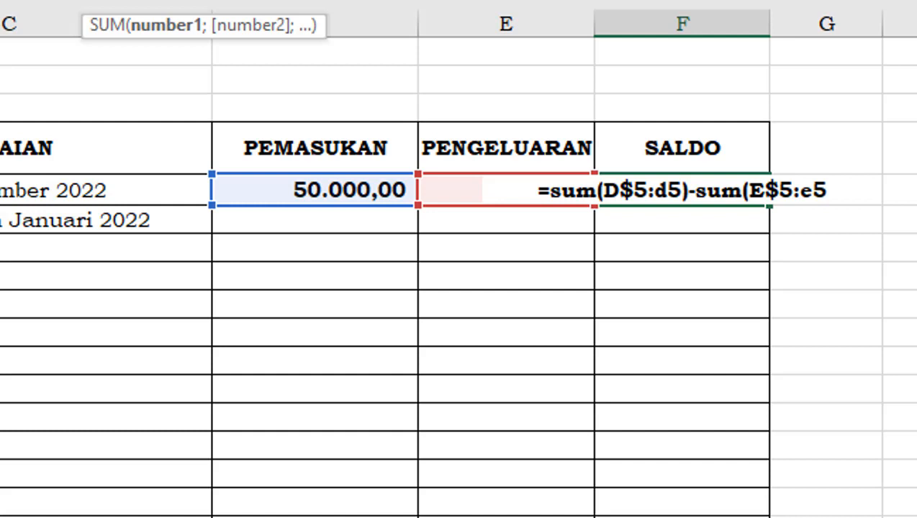
pyautogui.write(')')
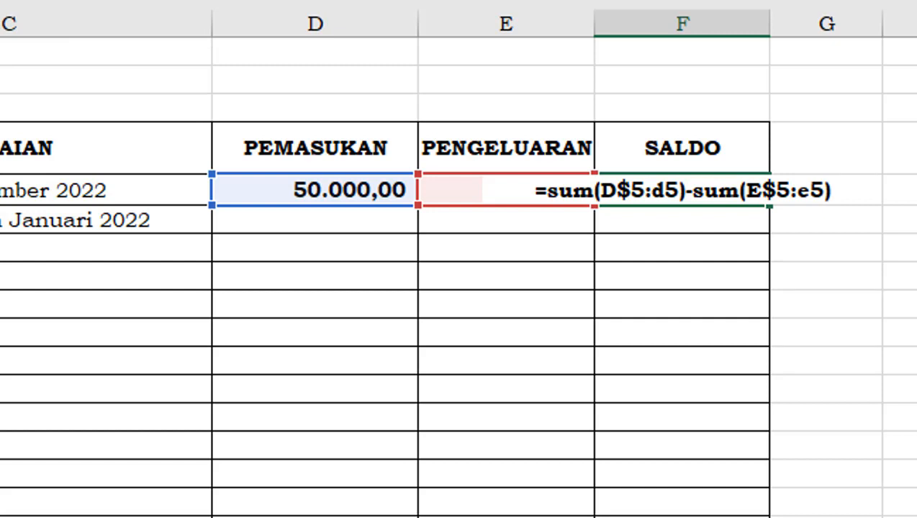
pyautogui.press('Return')
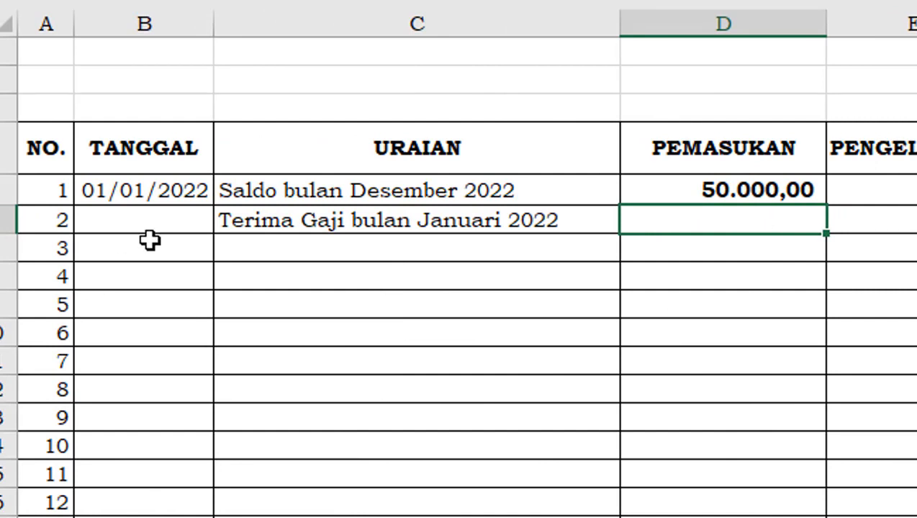
# Enter the date 03/01/2022 in cell B6 for the January salary transaction
pyautogui.click(154, 217)
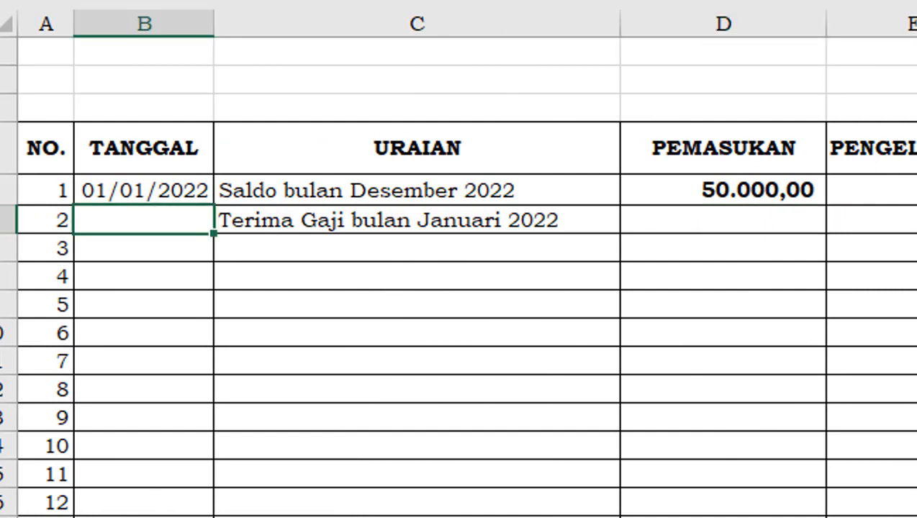
pyautogui.write('03/')
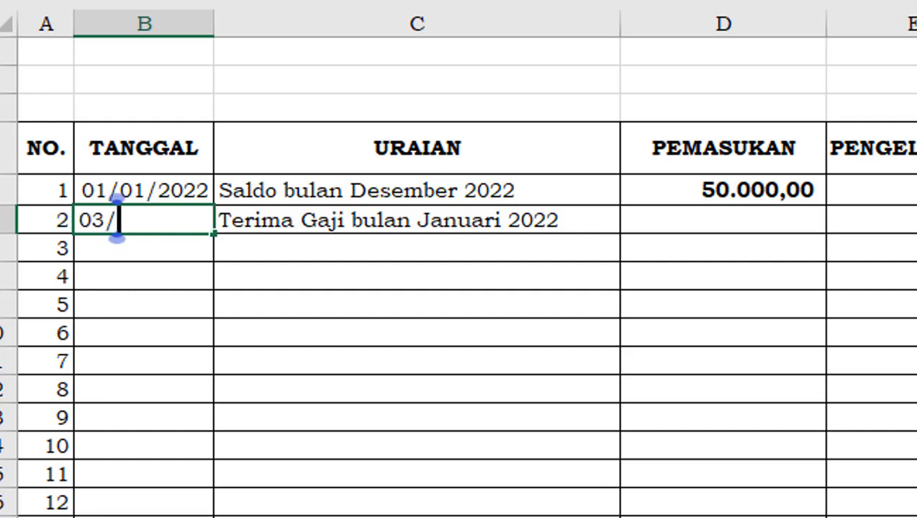
pyautogui.write('01/20')
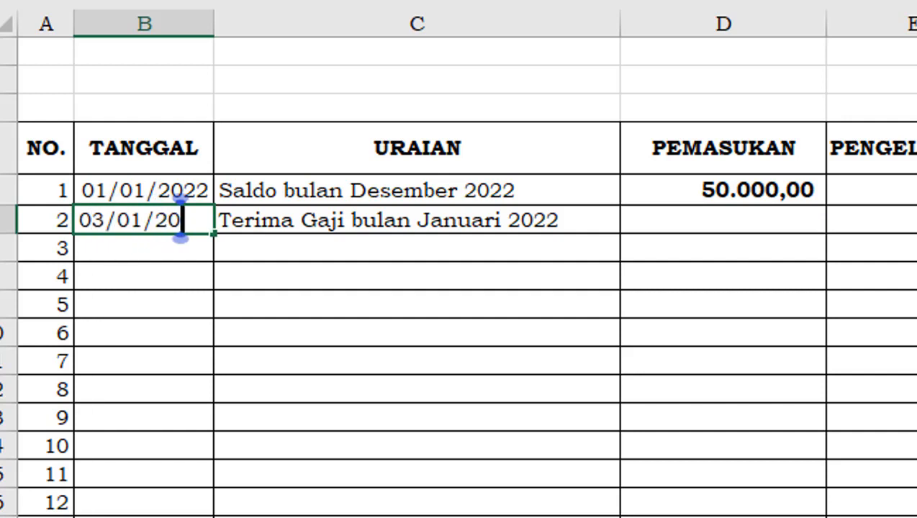
pyautogui.write('22')
pyautogui.press('Tab')
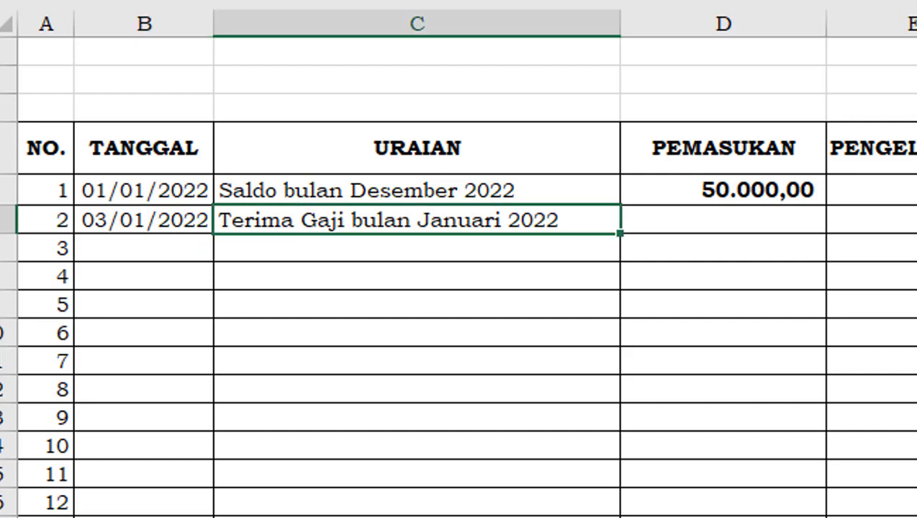
pyautogui.press('Tab')
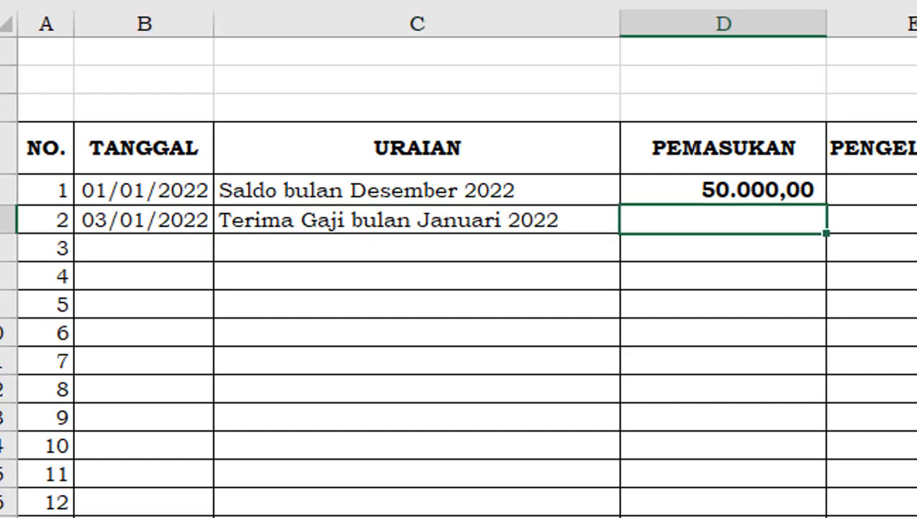
# Enter 2000000 as PEMASUKAN and 0 as PENGELUARAN in row 6 for the January salary transaction
pyautogui.write('200')
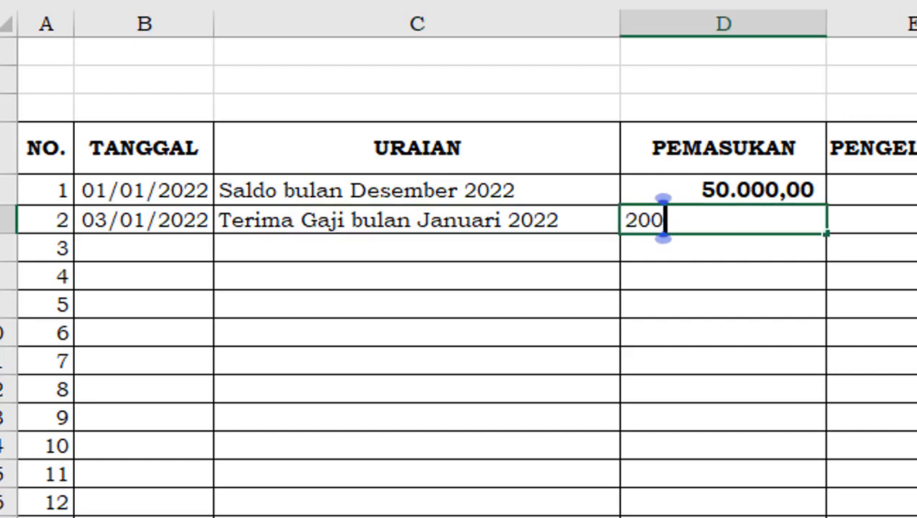
pyautogui.write('0000')
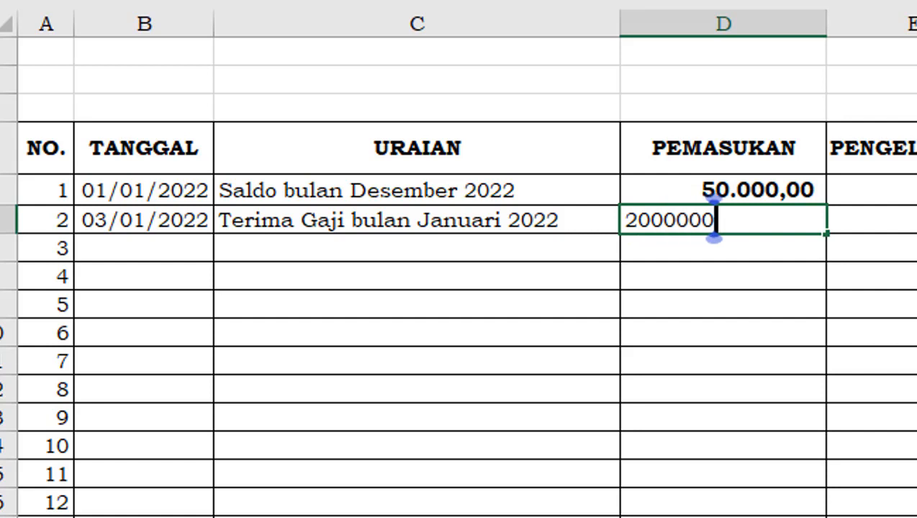
pyautogui.press('Return')
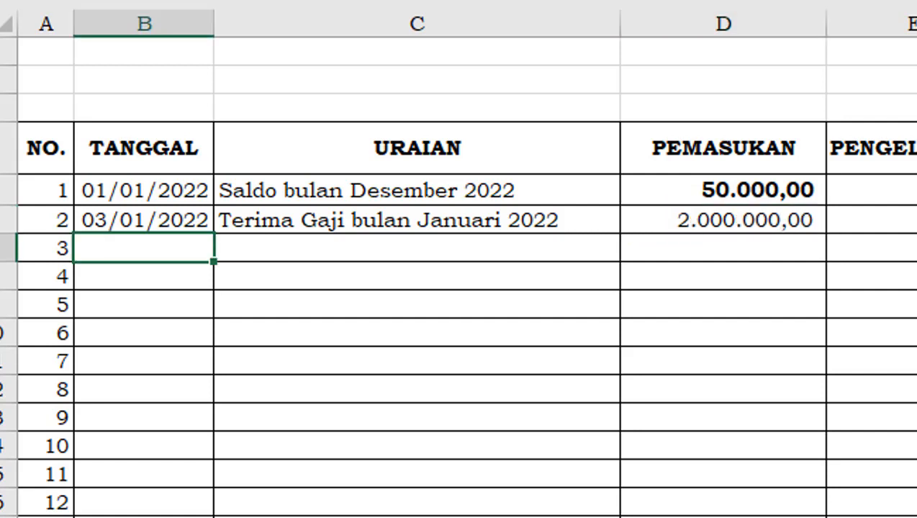
pyautogui.press('Tab')
pyautogui.press('Tab')
pyautogui.press('Tab')
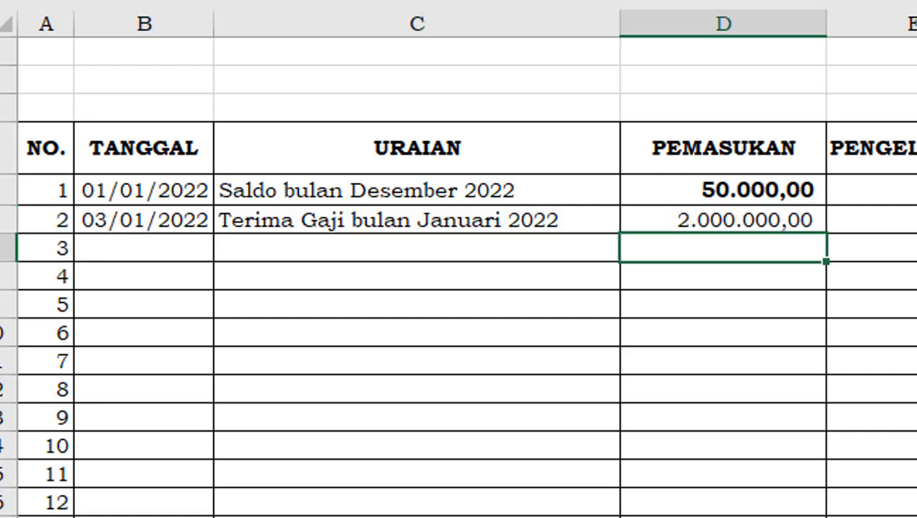
pyautogui.press('Up')
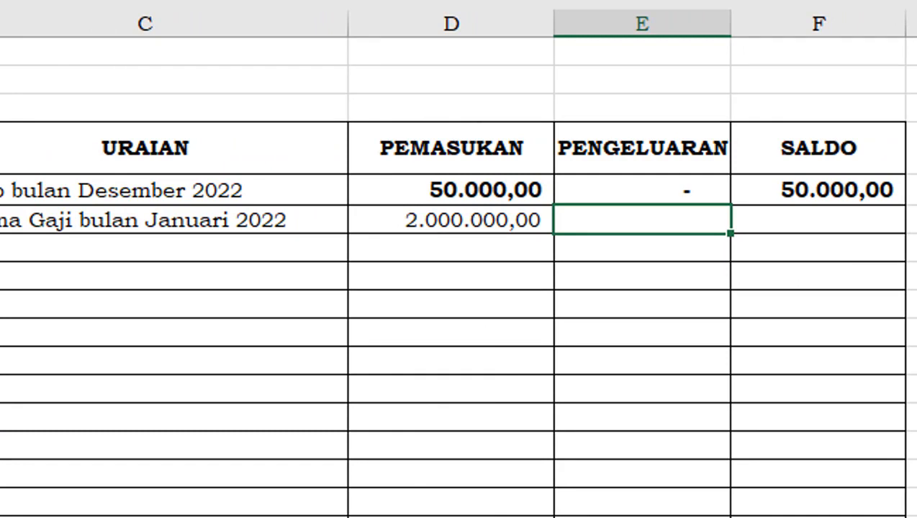
pyautogui.click(843, 226)
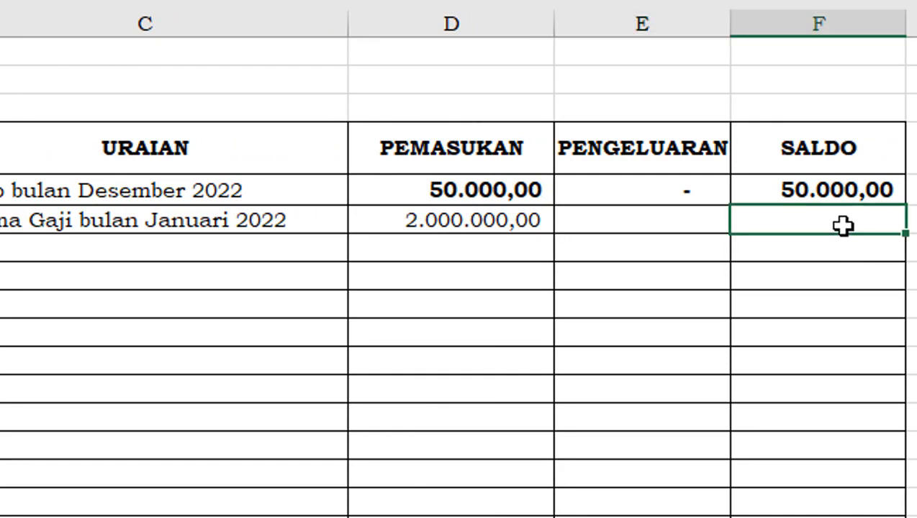
pyautogui.click(687, 225)
pyautogui.write('0')
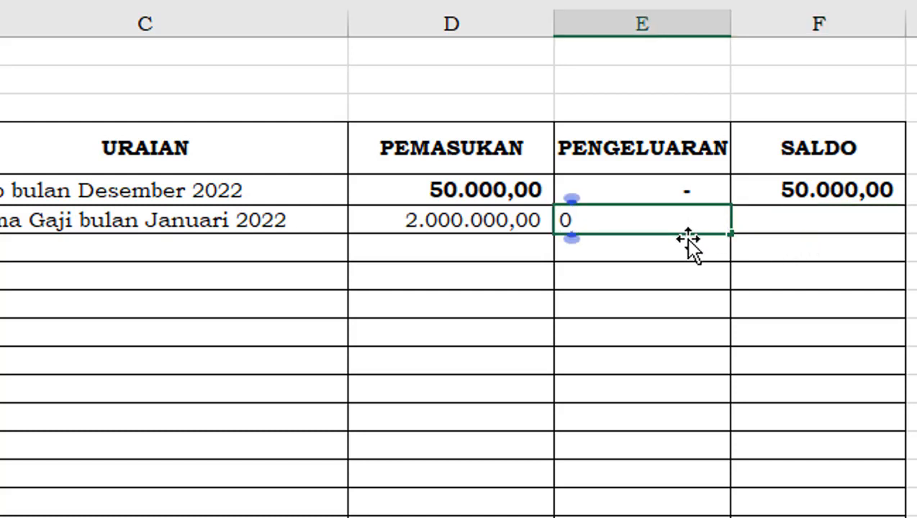
pyautogui.press('Tab')
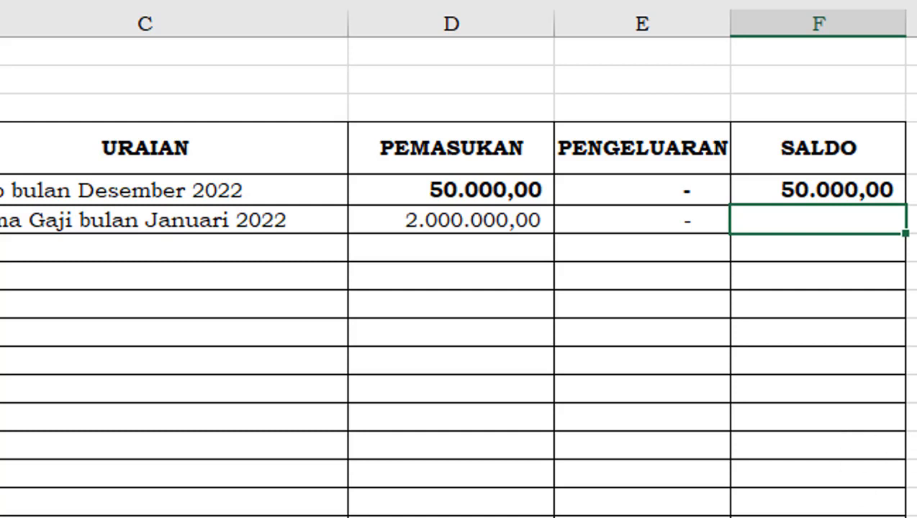
# Fill the SALDO formula from F5 down through F15
pyautogui.click(853, 190)
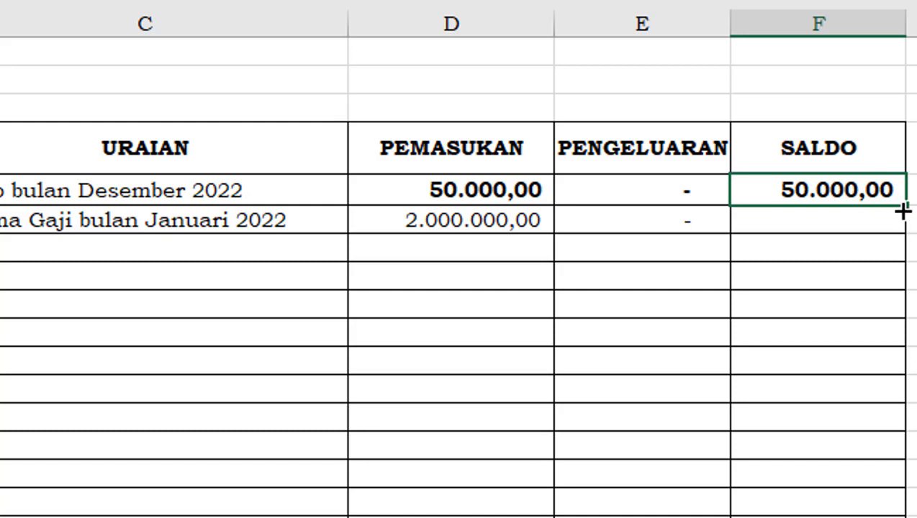
pyautogui.moveTo(904, 211); pyautogui.dragTo(907, 485)
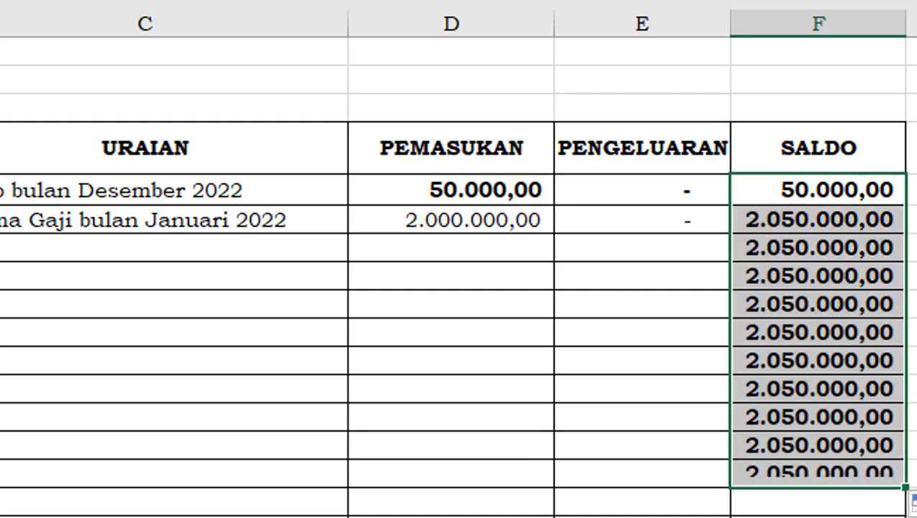
pyautogui.click(803, 343)
pyautogui.click(814, 464)
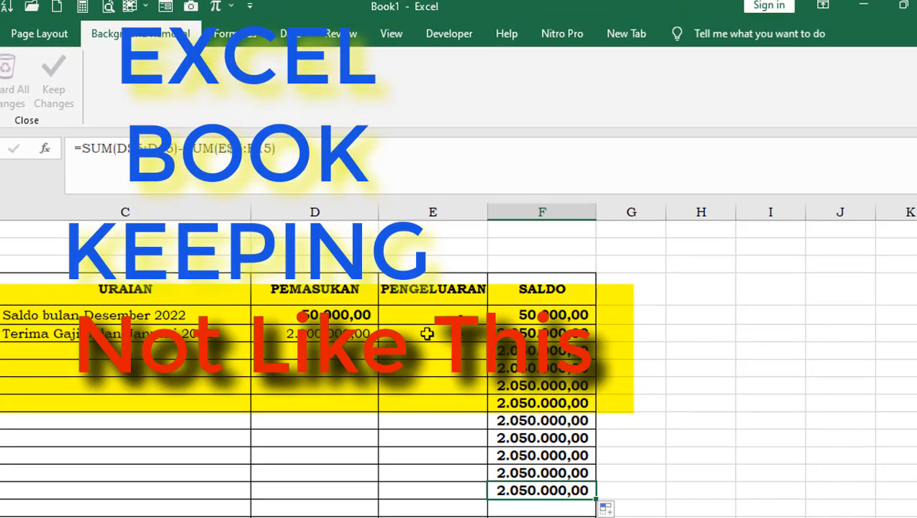
# Enter 2050000 as PENGELUARAN in E6 and refill the SALDO formula from F6 down to F13
pyautogui.click(426, 334)
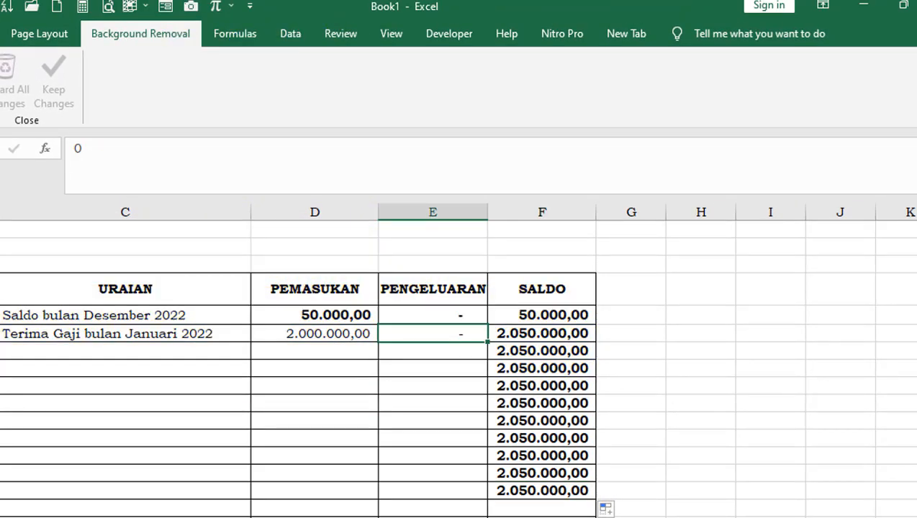
pyautogui.write('2')
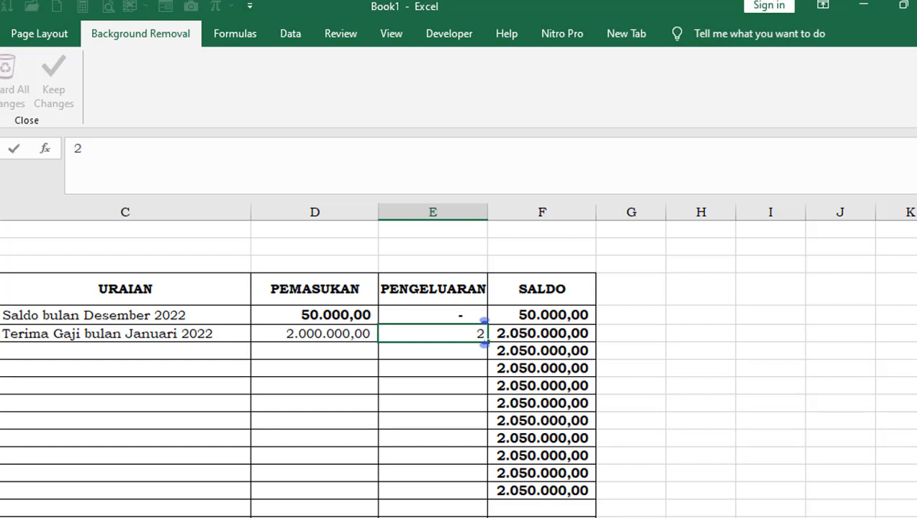
pyautogui.write('050000')
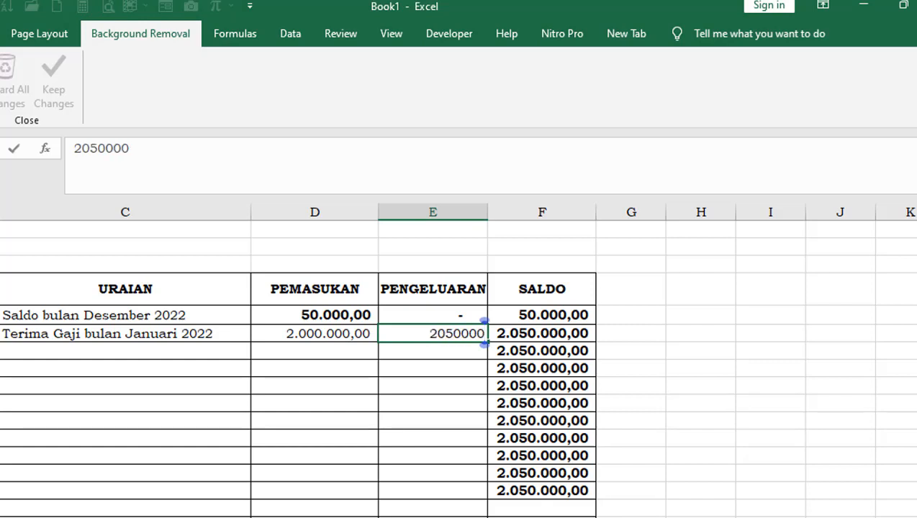
pyautogui.press('Return')
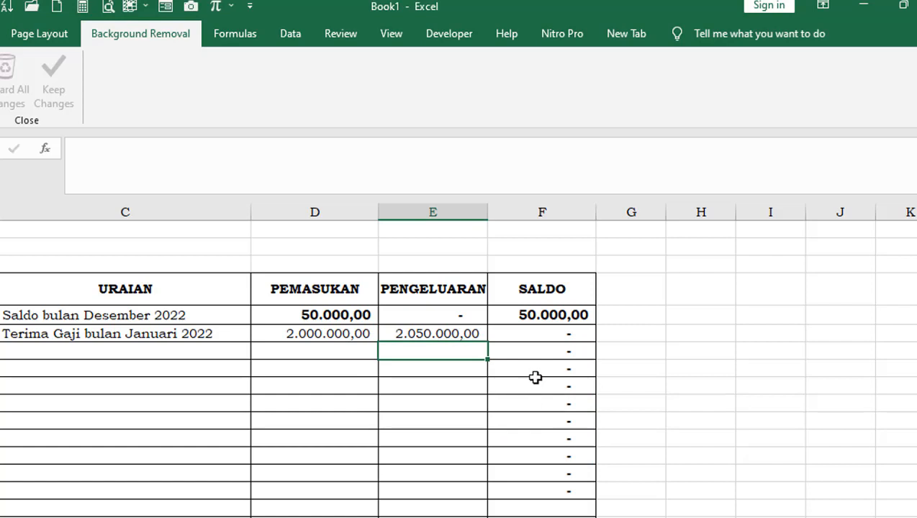
pyautogui.click(571, 333)
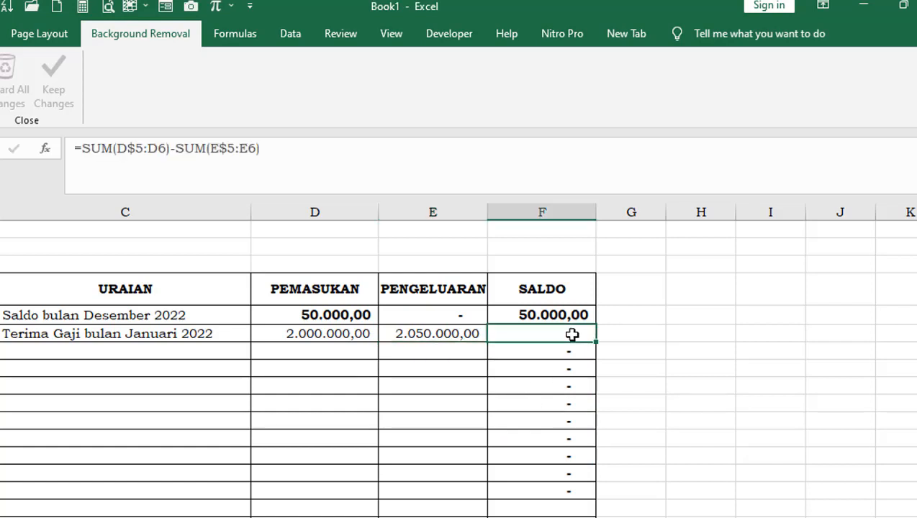
pyautogui.moveTo(596, 344); pyautogui.dragTo(604, 469)
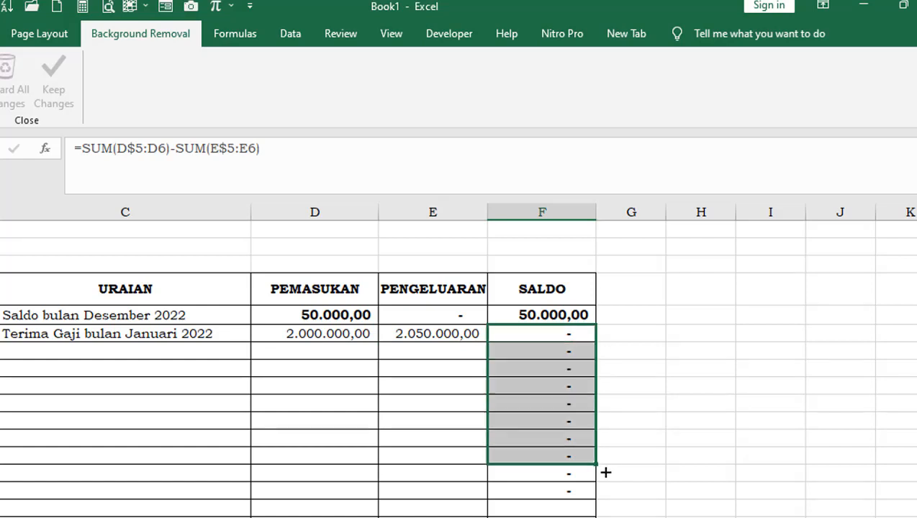
# Set the PENGELUARAN amount in E6 to 1000000
pyautogui.click(437, 335)
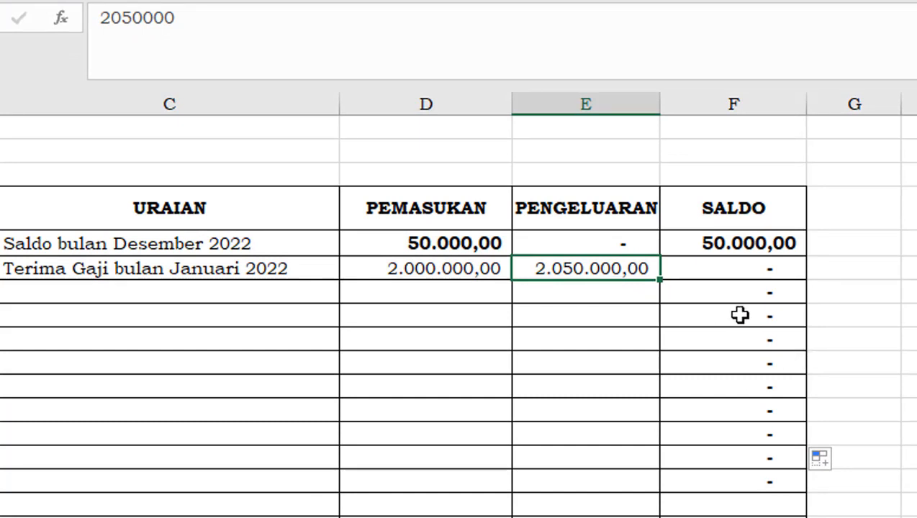
pyautogui.write('10')
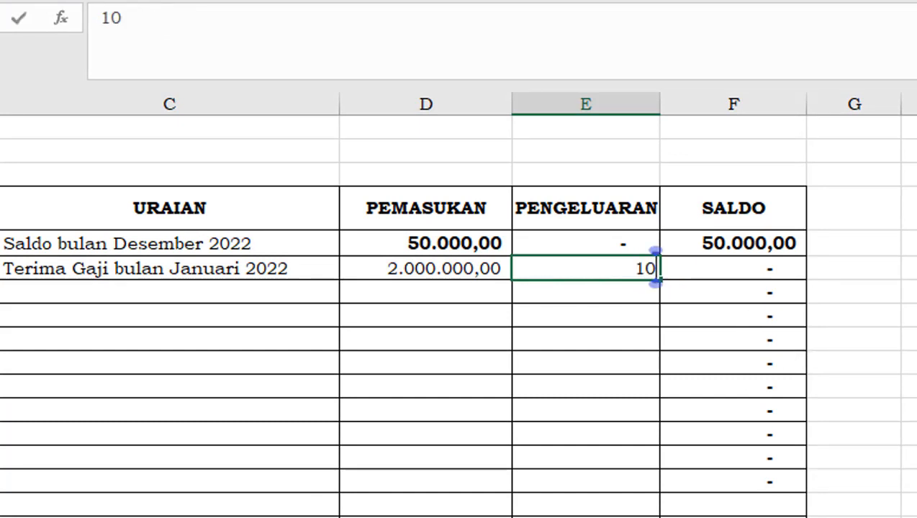
pyautogui.write('00000')
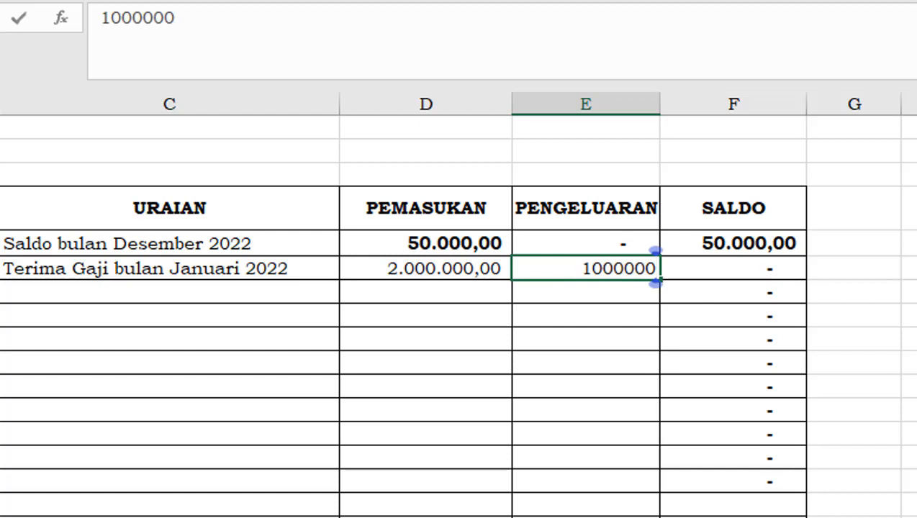
pyautogui.press('Return')
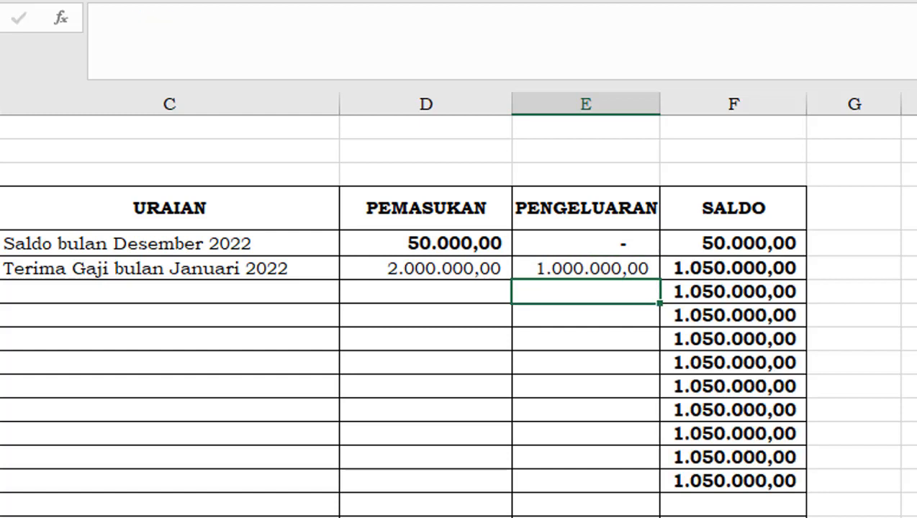
pyautogui.moveTo(706, 345); pyautogui.dragTo(723, 457)
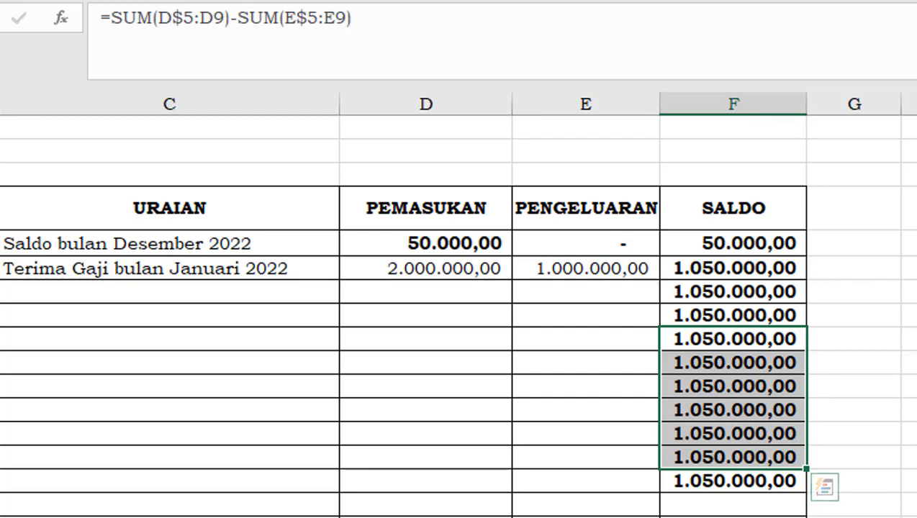
pyautogui.click(914, 403)
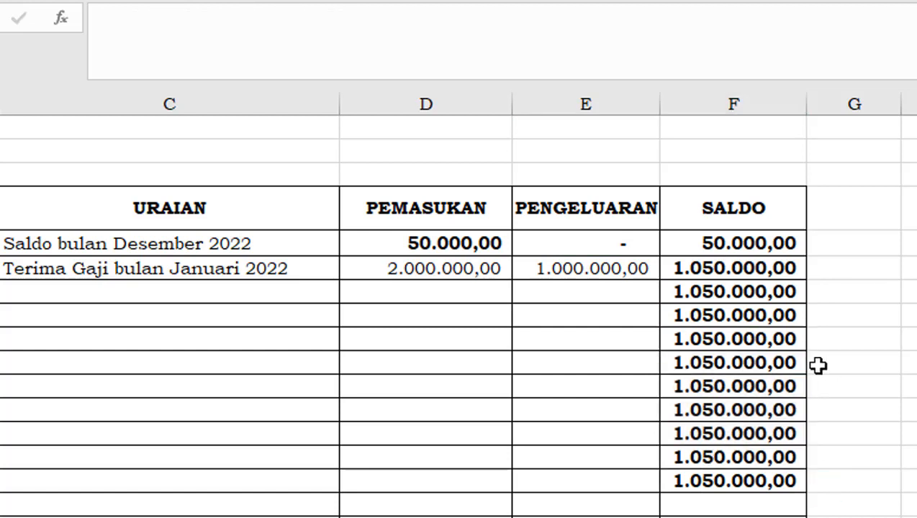
# Begin an IF/OR condition in the F5 SALDO formula by inserting if(or(d5<>"" before the first SUM
pyautogui.click(730, 246)
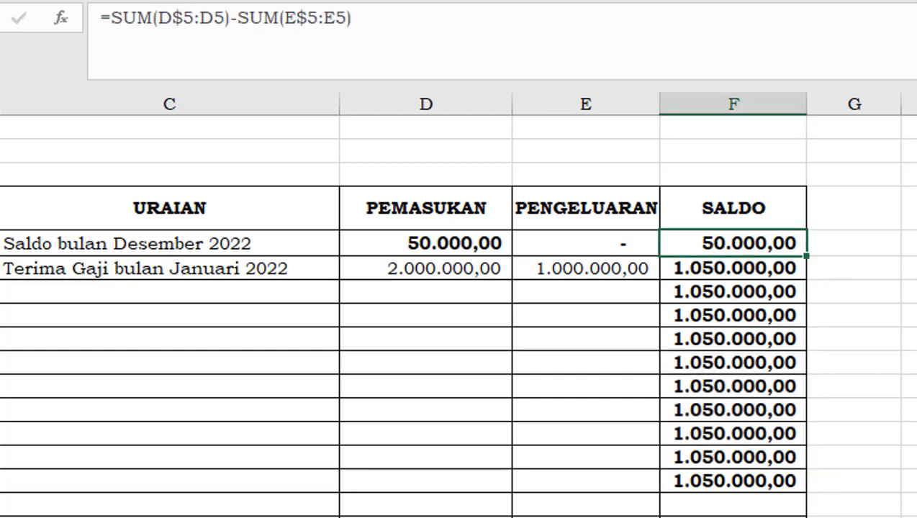
pyautogui.click(115, 18)
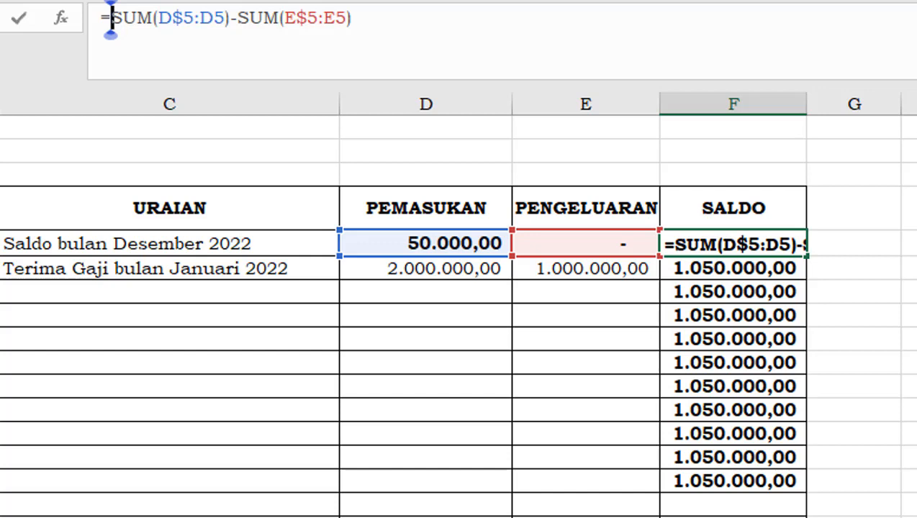
pyautogui.write('if(or')
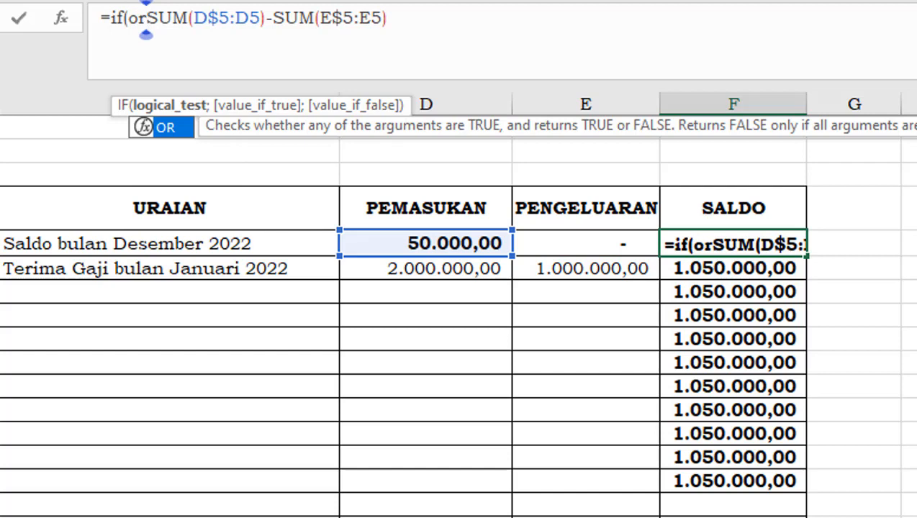
pyautogui.write('(')
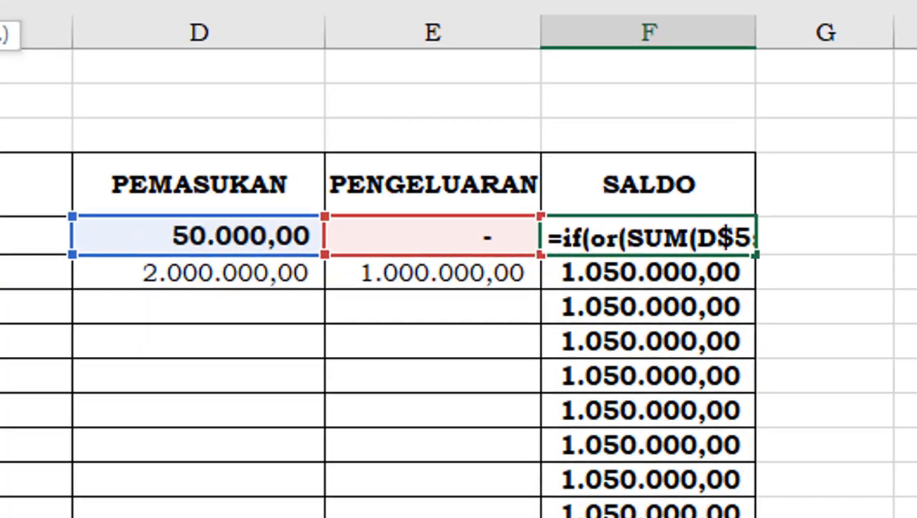
pyautogui.write('d5')
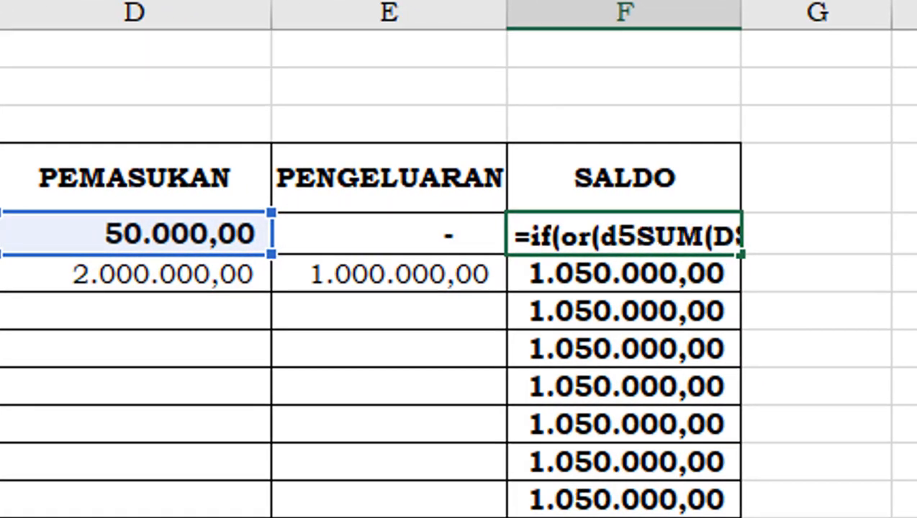
pyautogui.write('<>')
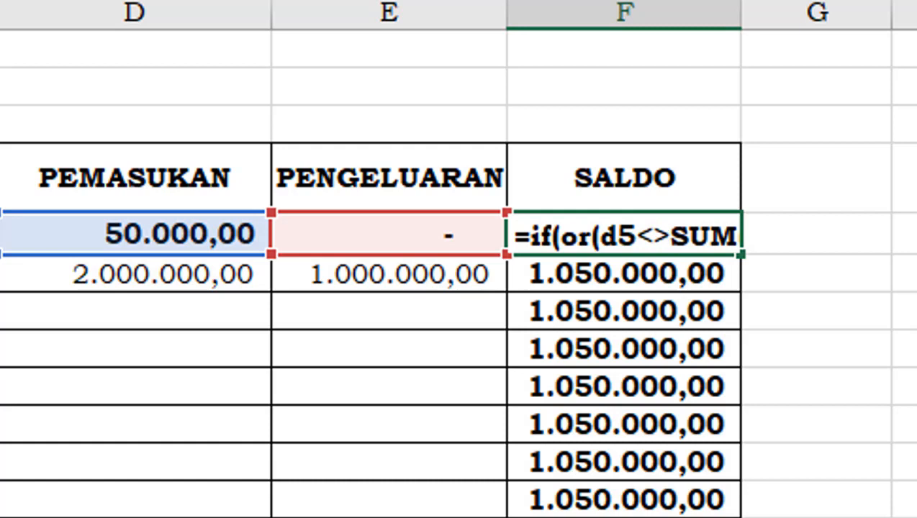
pyautogui.write('""')
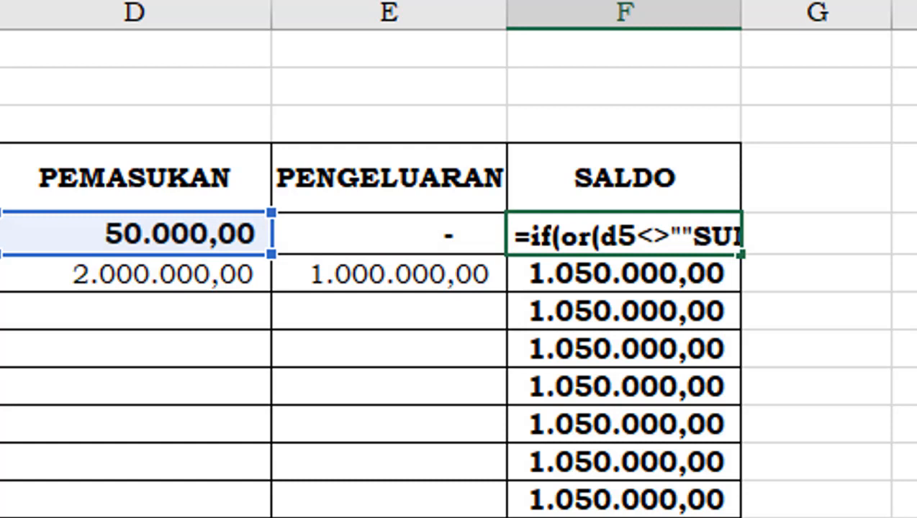
pyautogui.write(';')
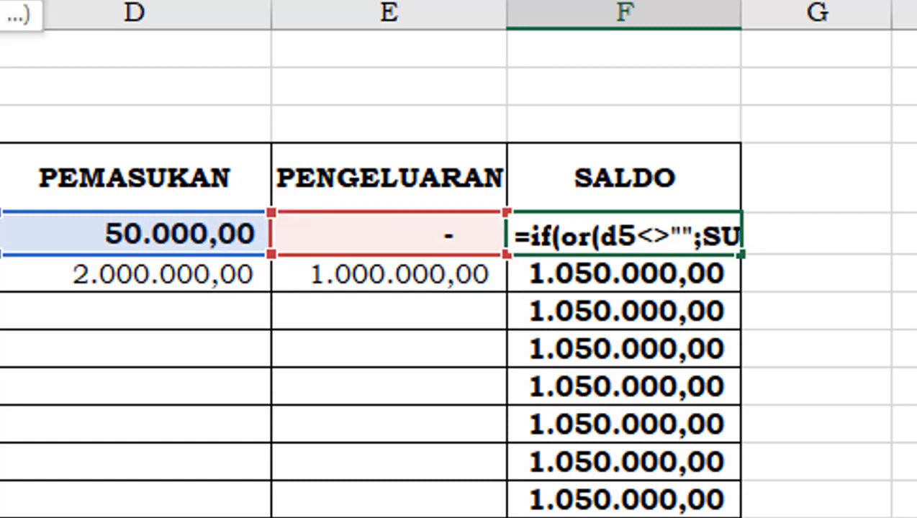
pyautogui.write('d')
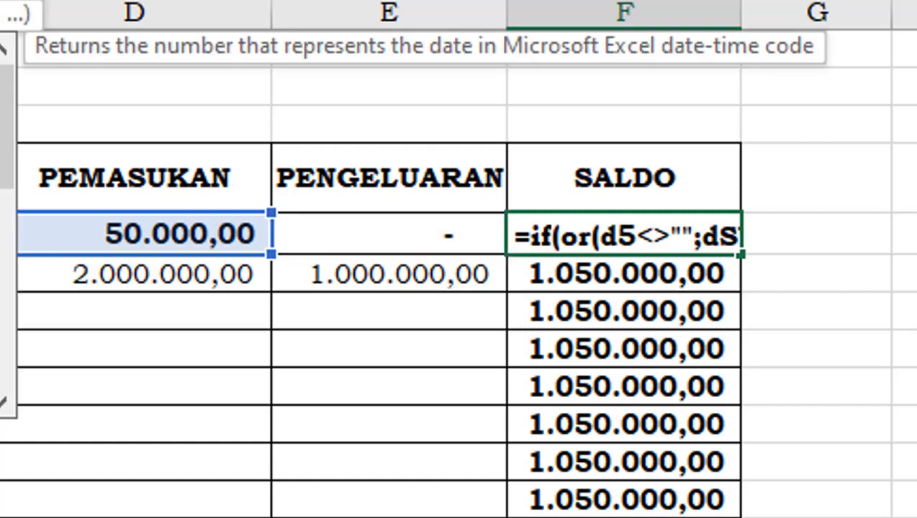
pyautogui.write('5')
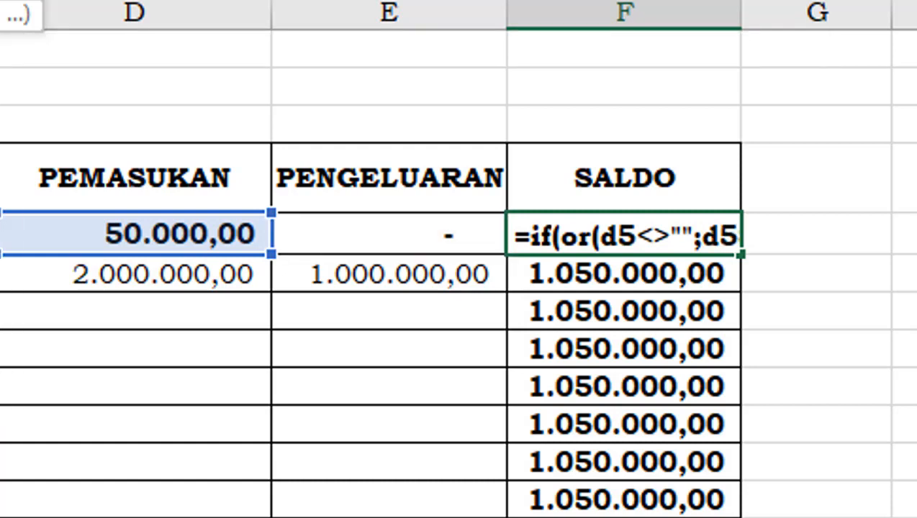
pyautogui.write('<>')
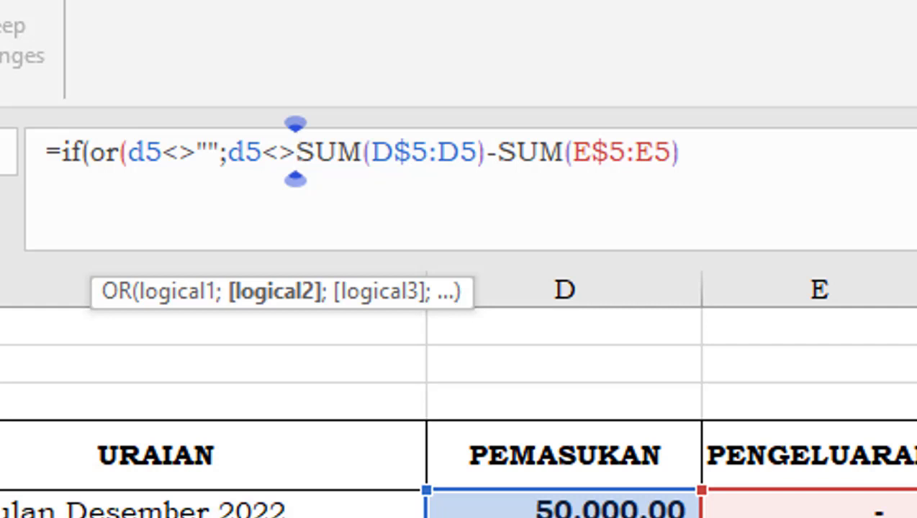
# Add a second OR condition, ;d5<>"", after the first one in the F5 formula
pyautogui.write('""')
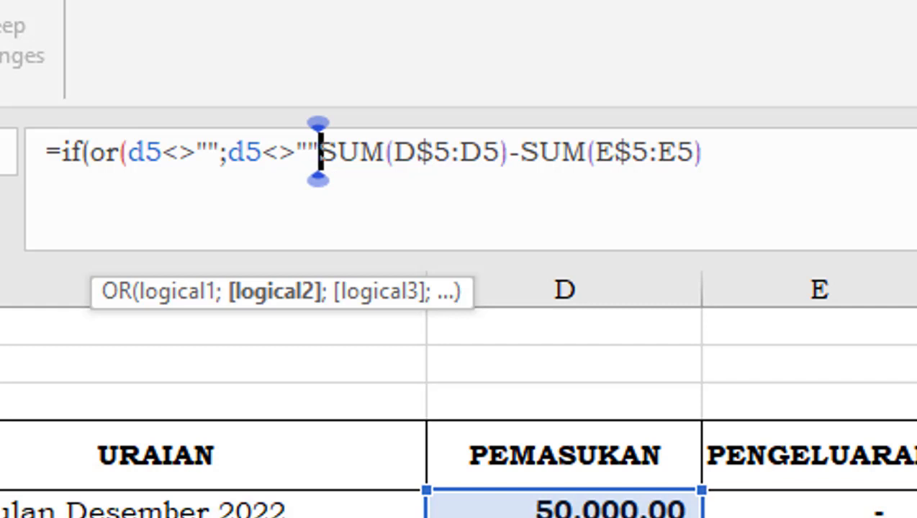
pyautogui.write(')')
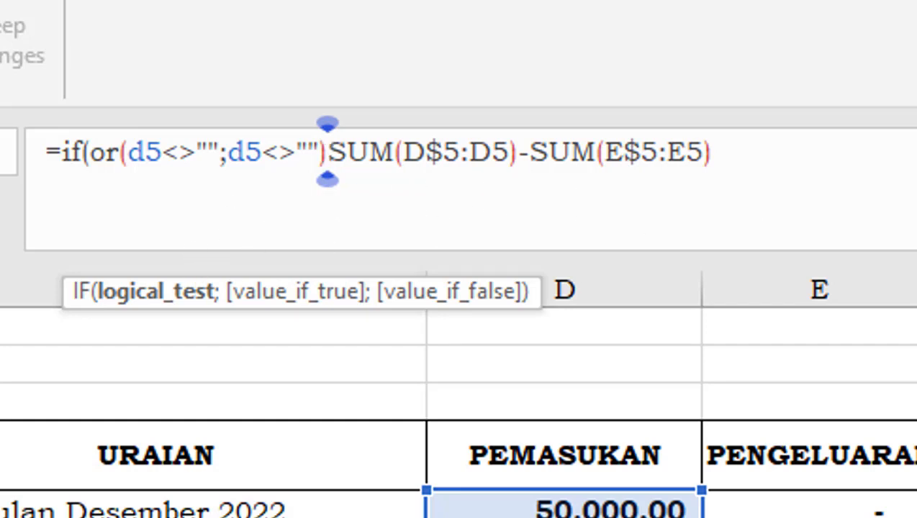
# Close the OR condition in the F5 formula with a parenthesis before the first SUM and try to enter the formula
pyautogui.press('Return')
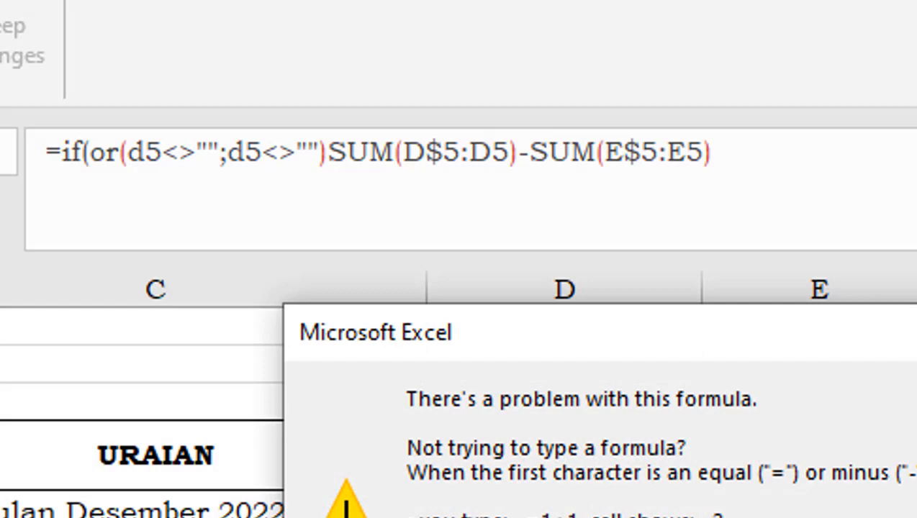
pyautogui.press('Return')
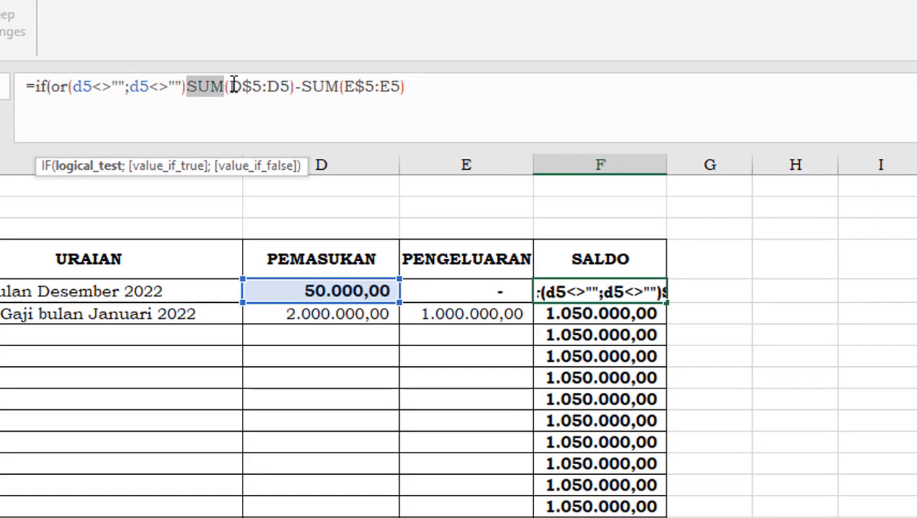
# Append ;"") to the end of the F5 formula and accept Excel's proposed correction
pyautogui.click(230, 85)
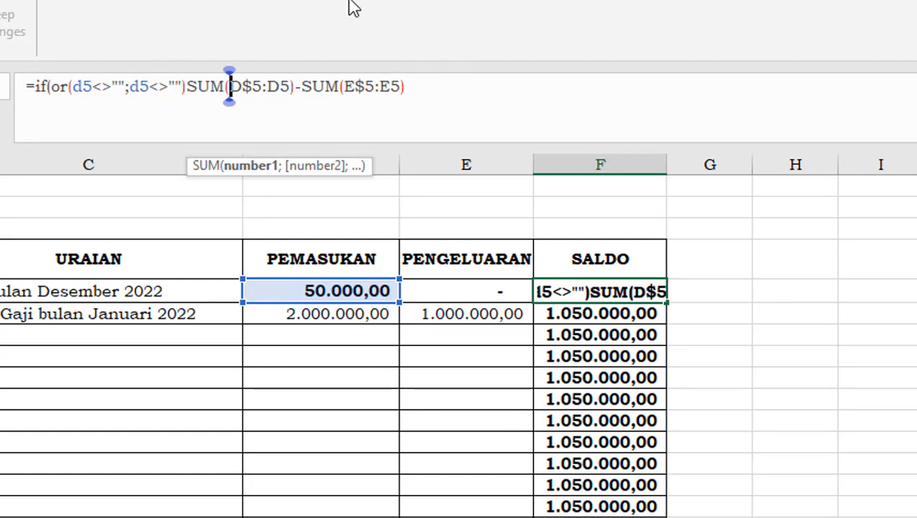
pyautogui.click(407, 87)
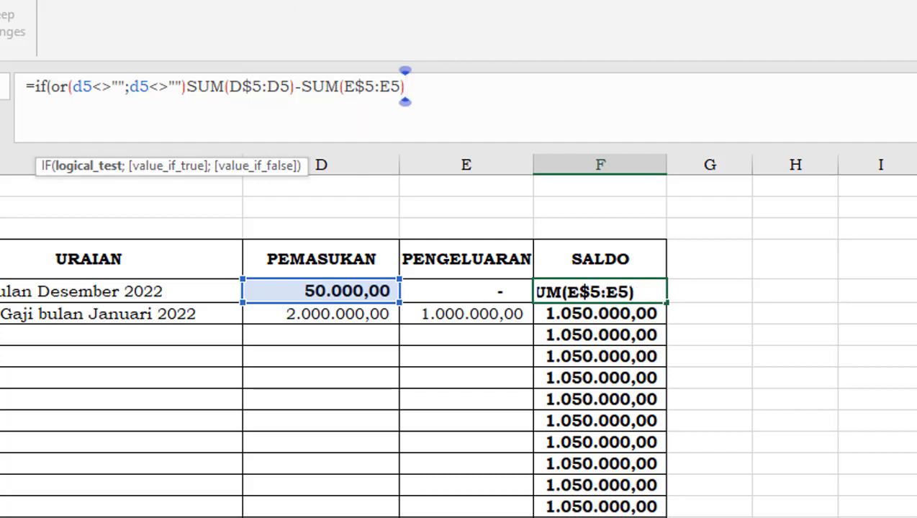
pyautogui.write(';')
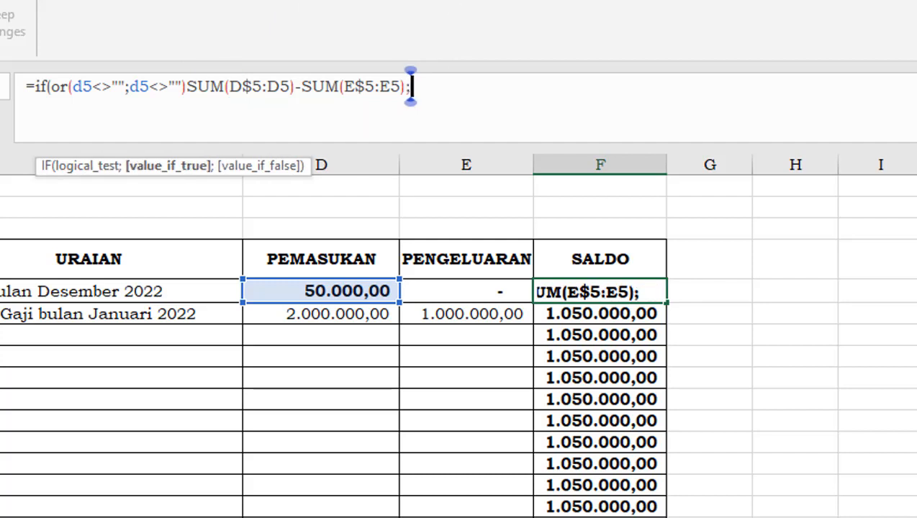
pyautogui.write('""')
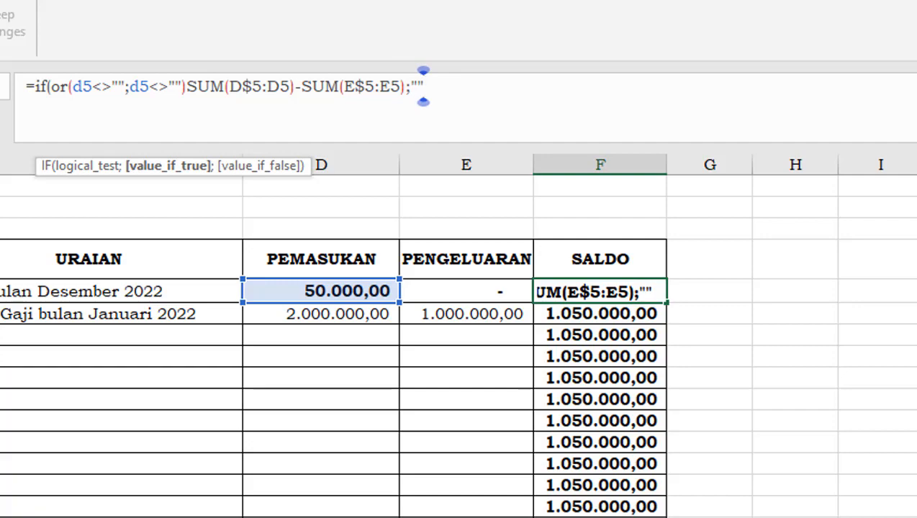
pyautogui.write(')')
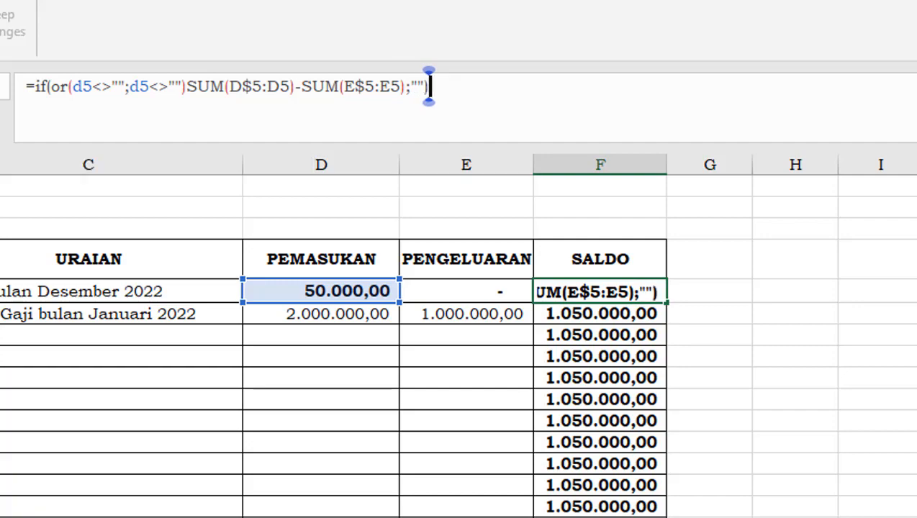
pyautogui.press('Return')
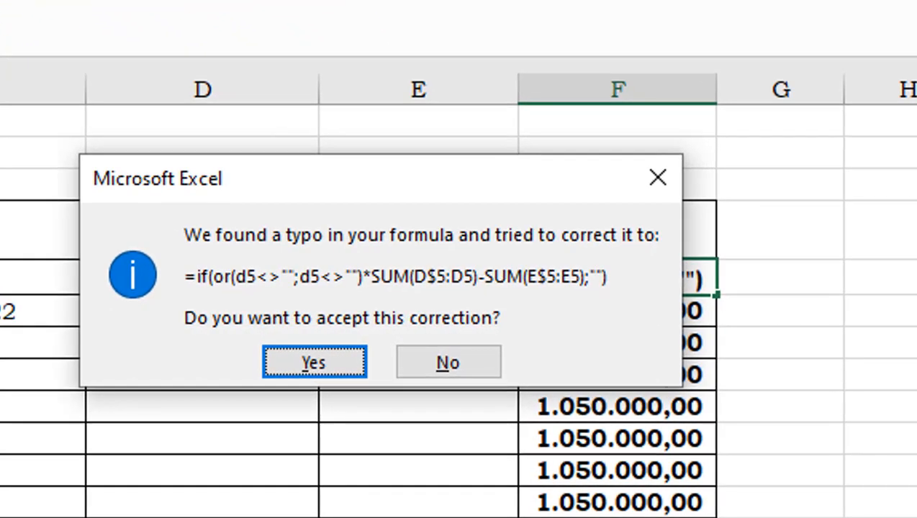
pyautogui.press('Return')
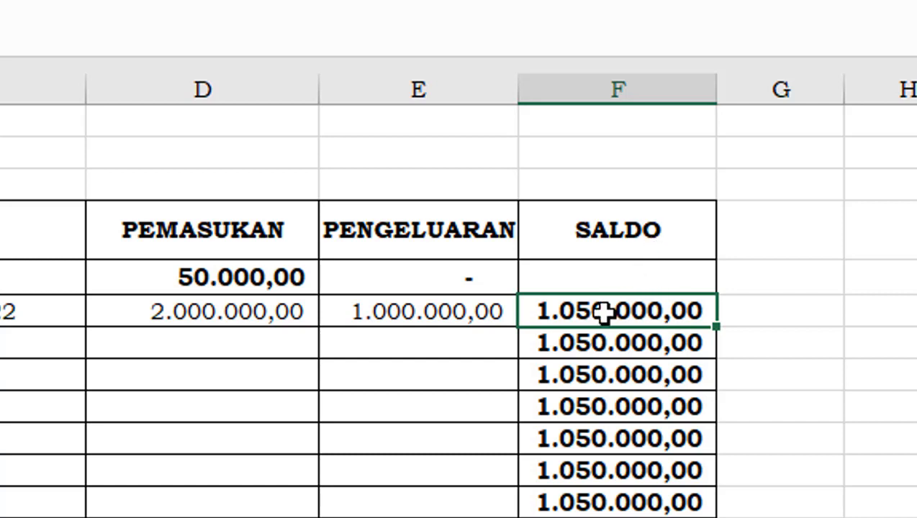
# Change the second OR reference in the F5 formula to E5 and fill the formula down the SALDO column
pyautogui.click(620, 276)
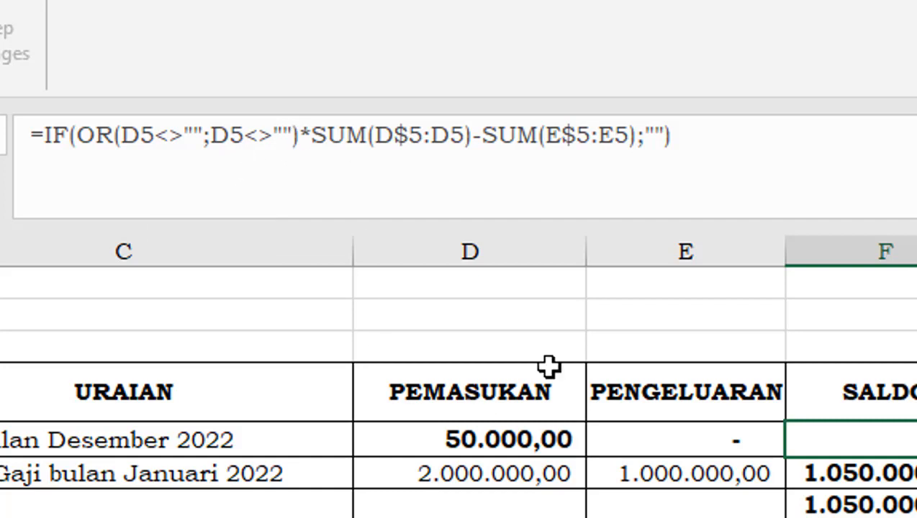
pyautogui.click(227, 133)
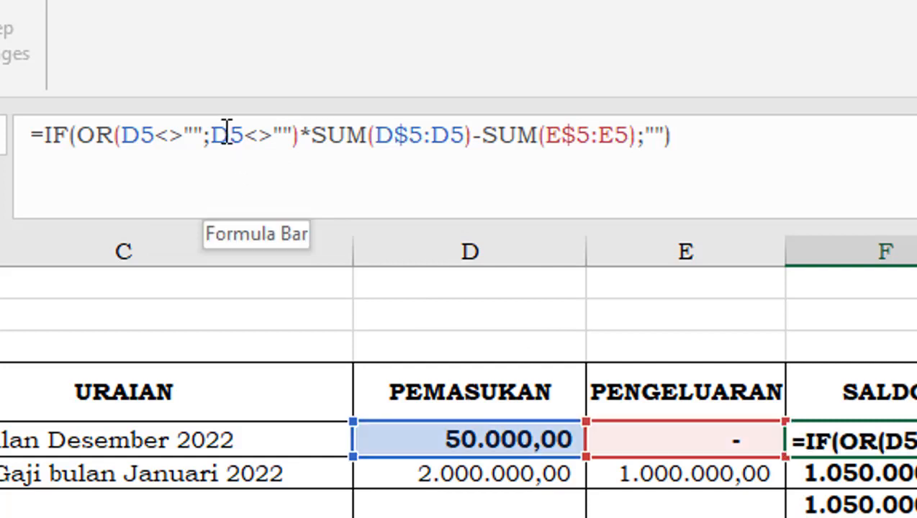
pyautogui.press('BackSpace')
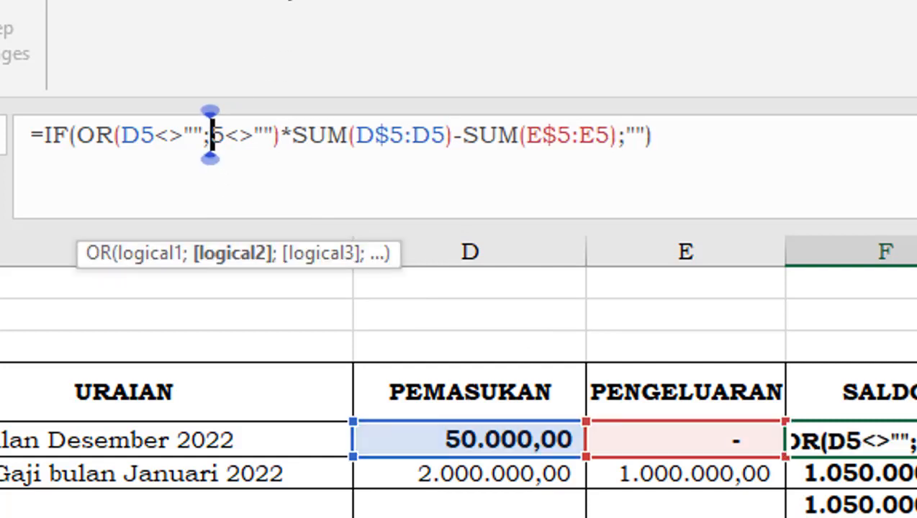
pyautogui.write('e')
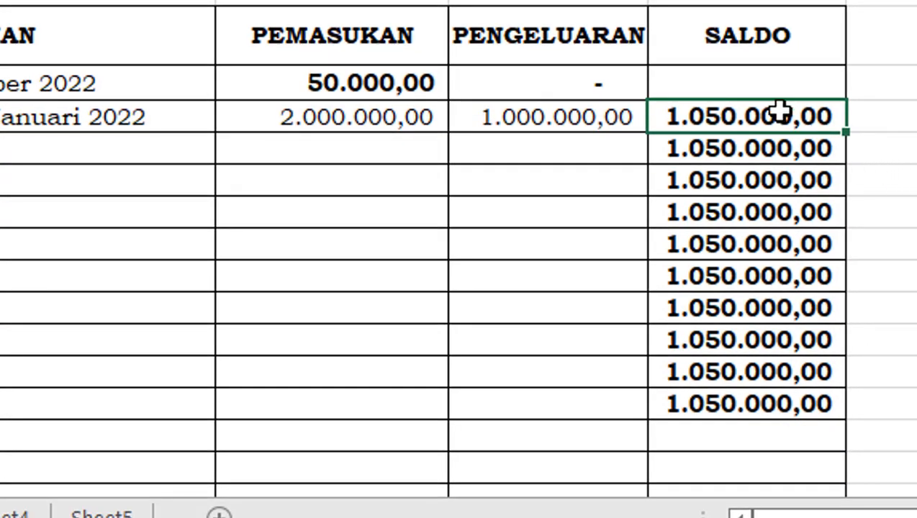
pyautogui.click(765, 70)
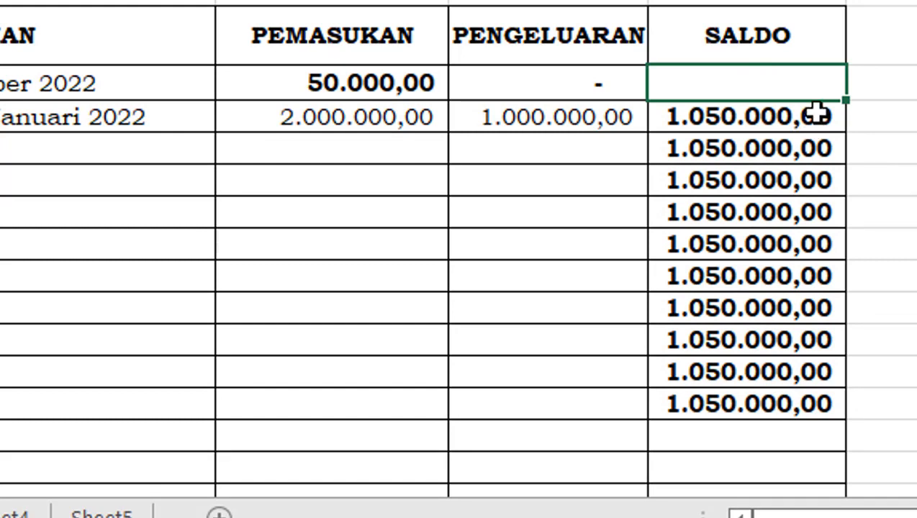
pyautogui.moveTo(849, 133); pyautogui.dragTo(851, 428)
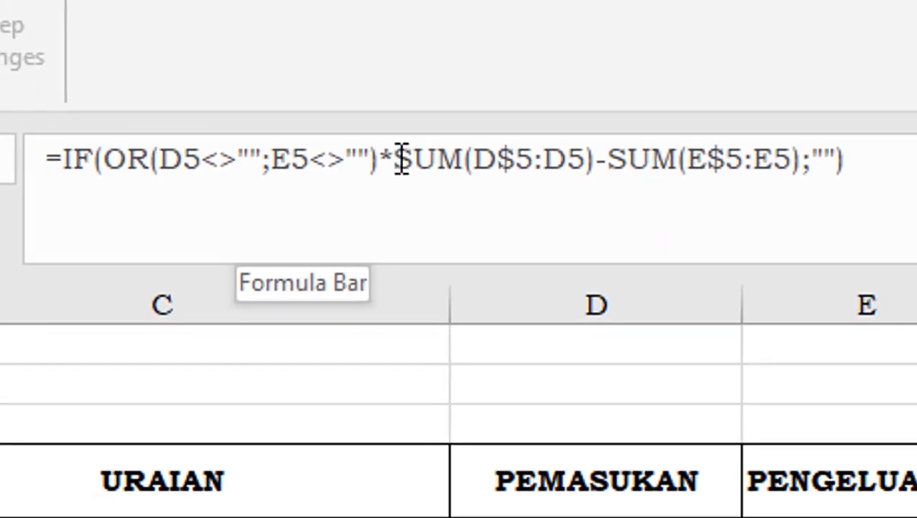
# Replace the * before the first SUM in F5 with ; and refill the formula down the SALDO column
pyautogui.click(401, 159)
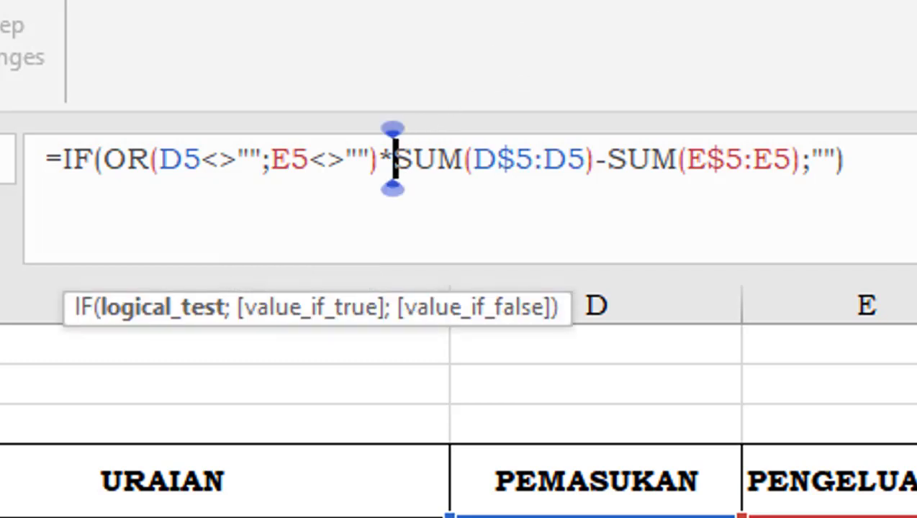
pyautogui.press('BackSpace')
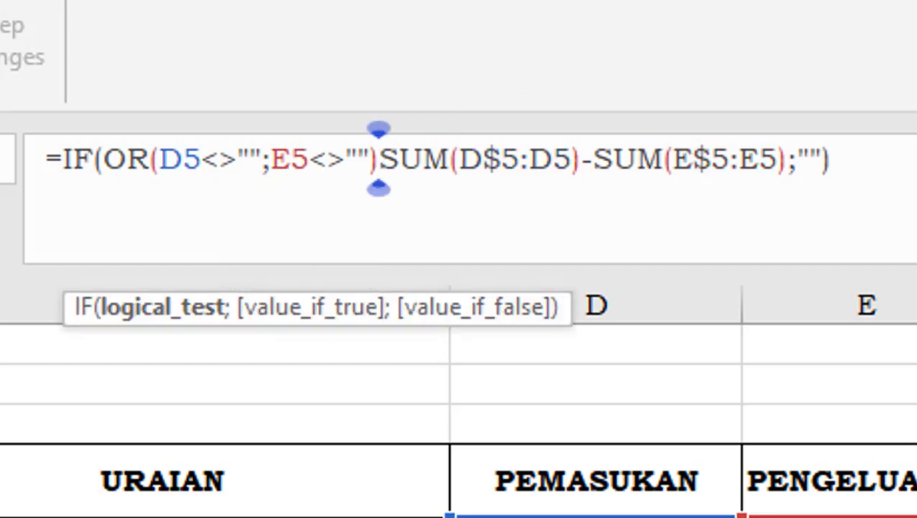
pyautogui.write(';')
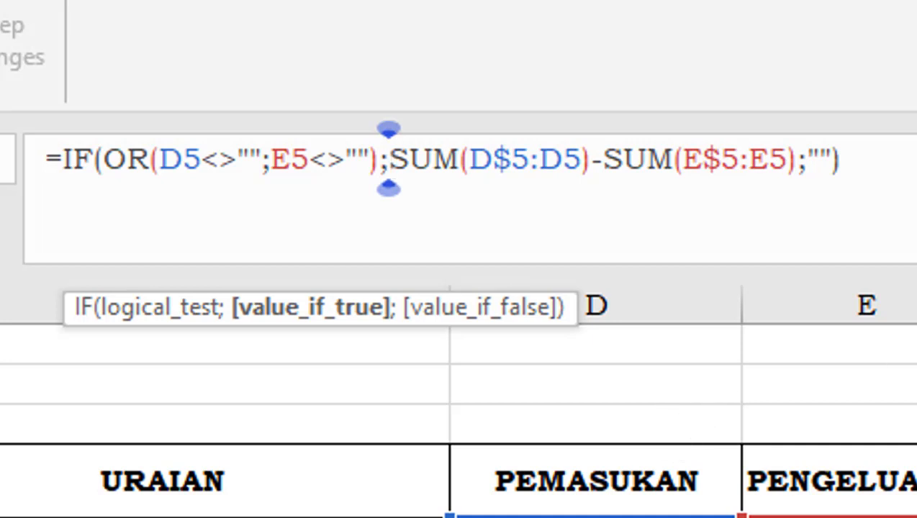
pyautogui.press('Return')
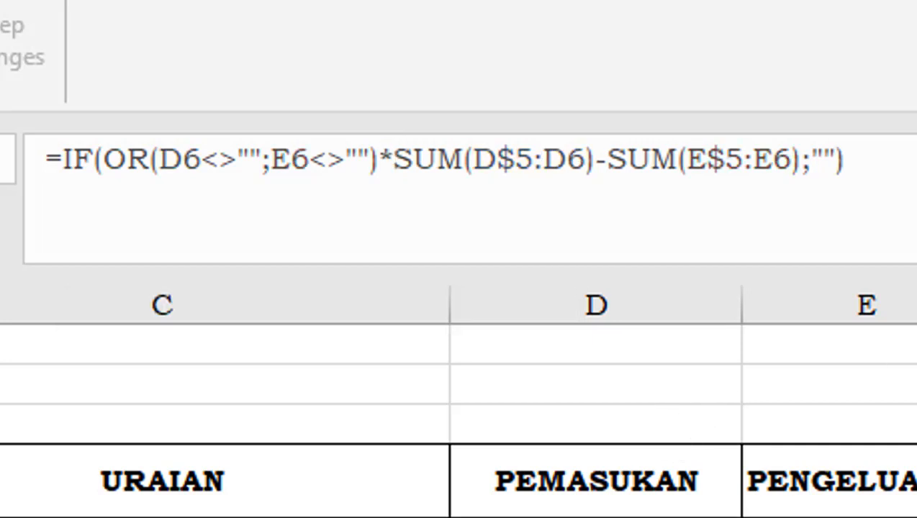
pyautogui.press('Up')
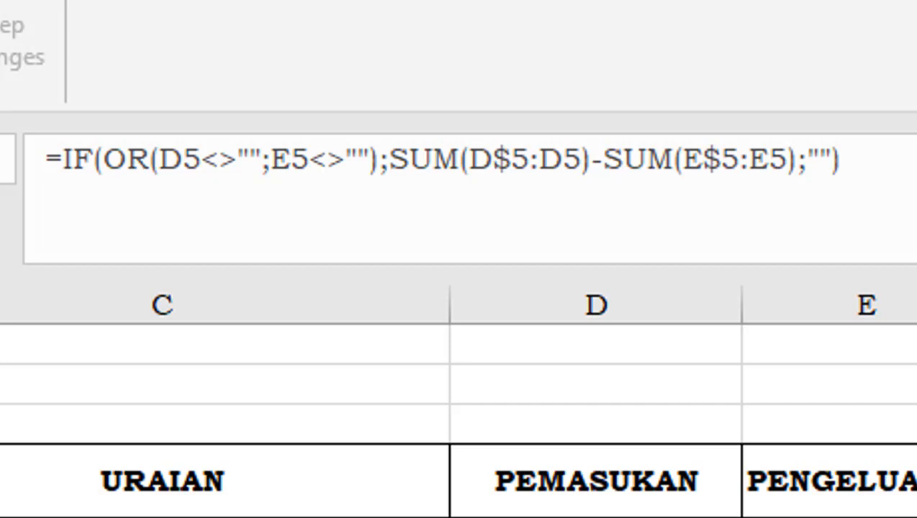
# Check the cell references in the SALDO formulas from F6 down to F10
pyautogui.press('Down')
pyautogui.press('Down')
pyautogui.press('Down')
pyautogui.press('Down')
pyautogui.press('Down')
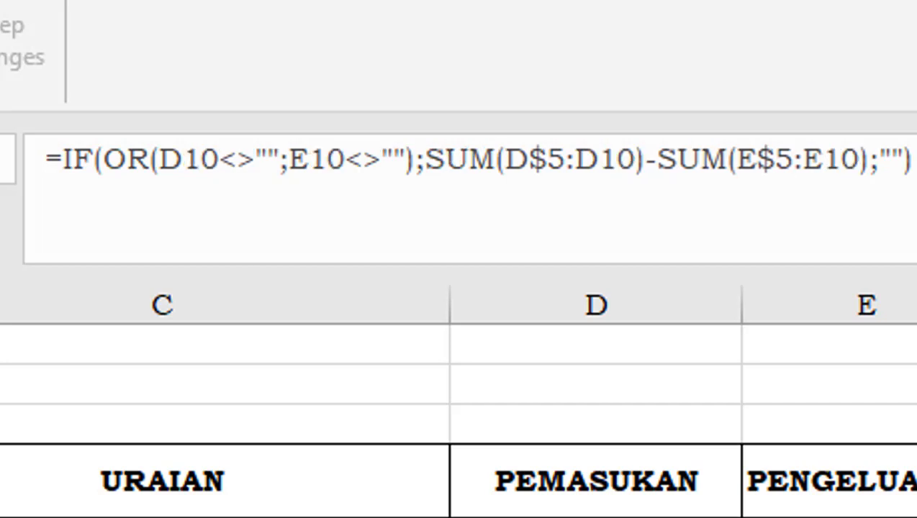
pyautogui.press('Up')
pyautogui.press('Up')
pyautogui.press('Up')
pyautogui.press('Up')
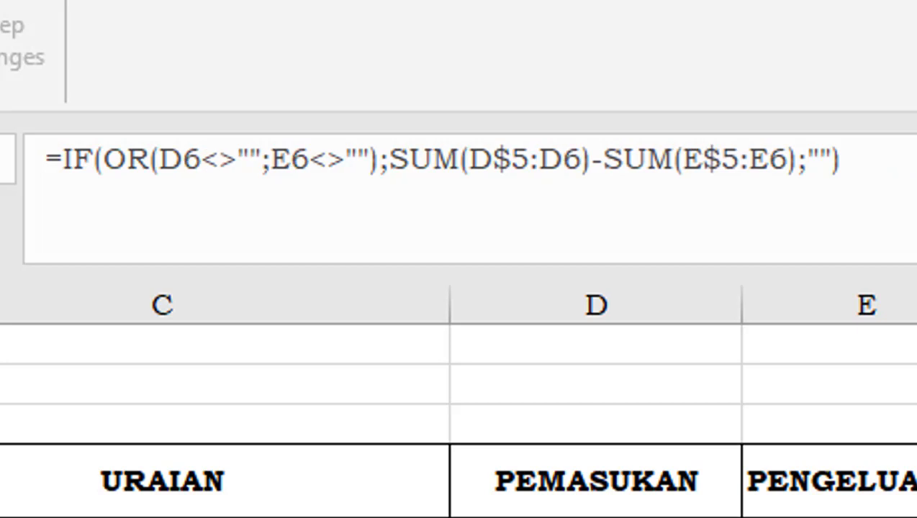
pyautogui.press('Down')
pyautogui.press('Down')
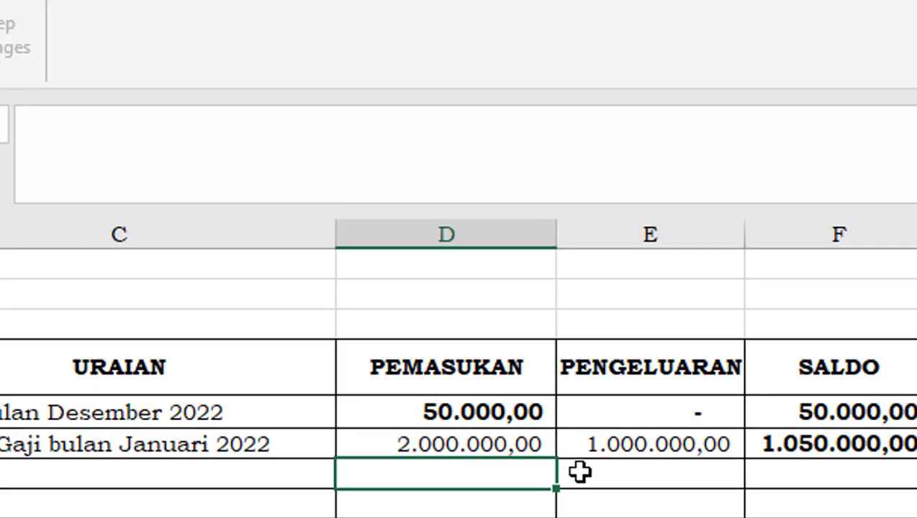
# Enter 04/01/2022 as the TANGGAL of entry 3 in B7
pyautogui.press('Left')
pyautogui.press('Left')
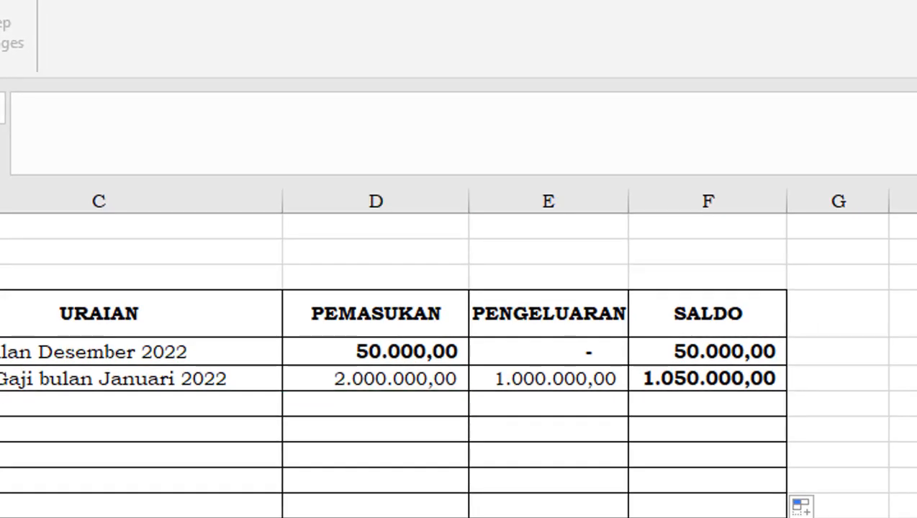
pyautogui.write('04')
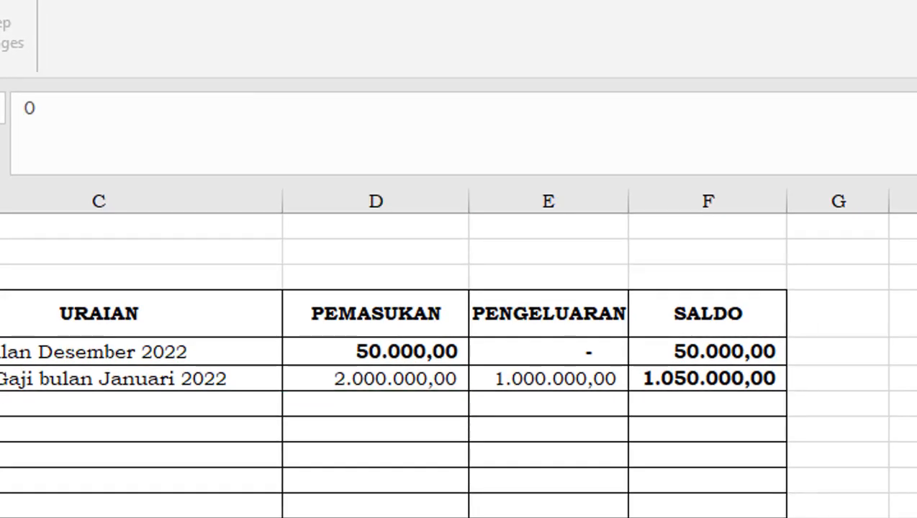
pyautogui.write('/01/2')
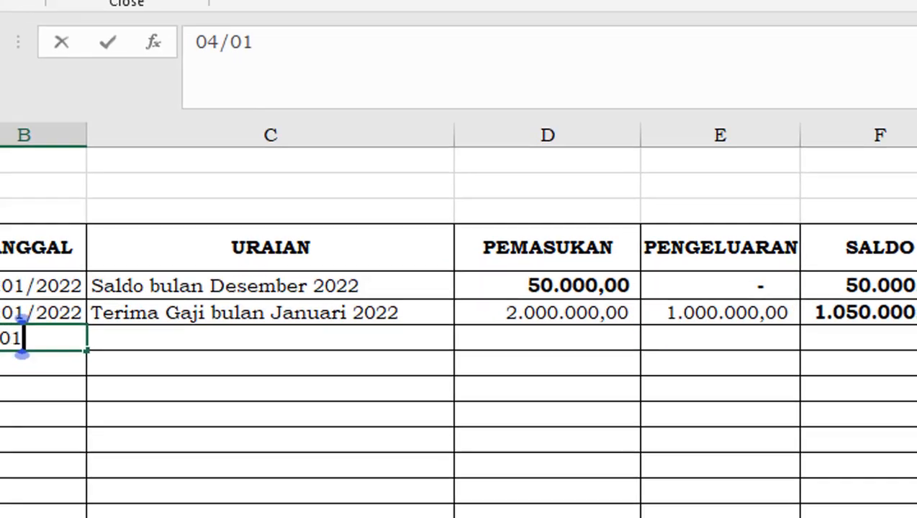
pyautogui.write('022')
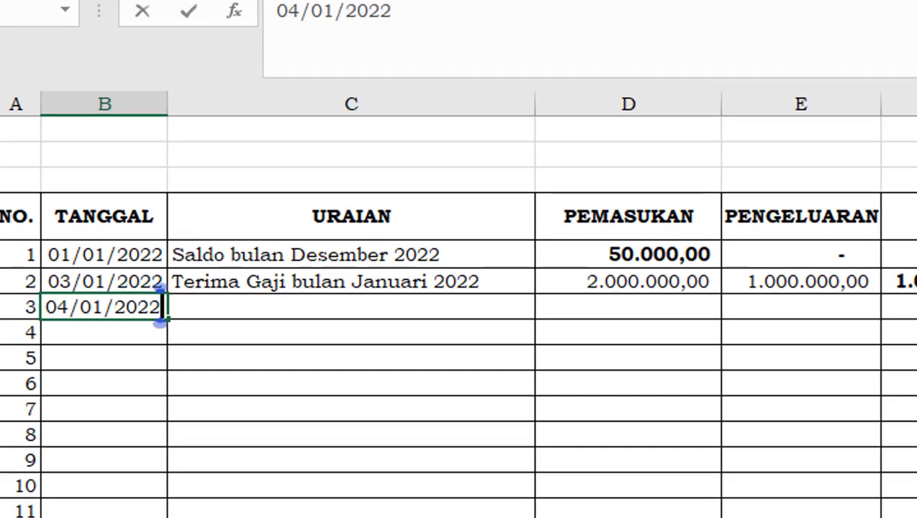
pyautogui.press('Tab')
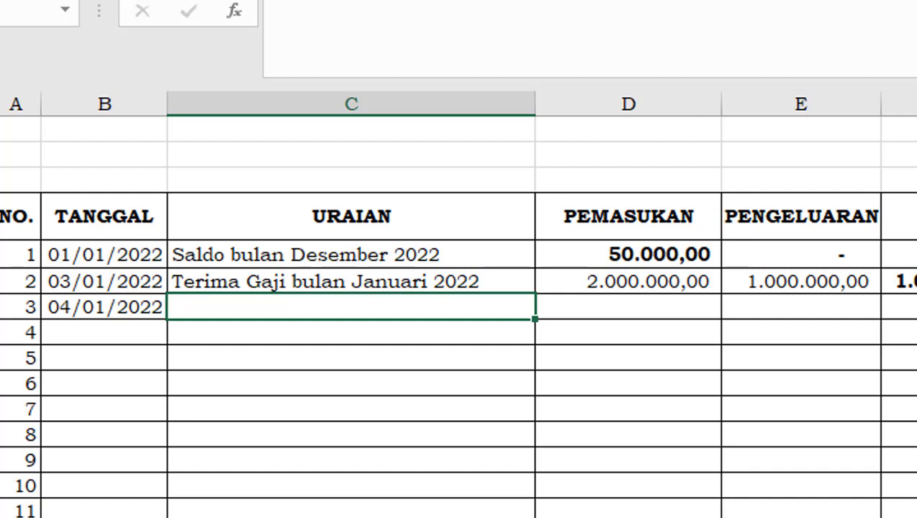
# Enter Pembelian buku anak as the URAIAN and 0 as the PEMASUKAN of entry 3
pyautogui.write('Pem')
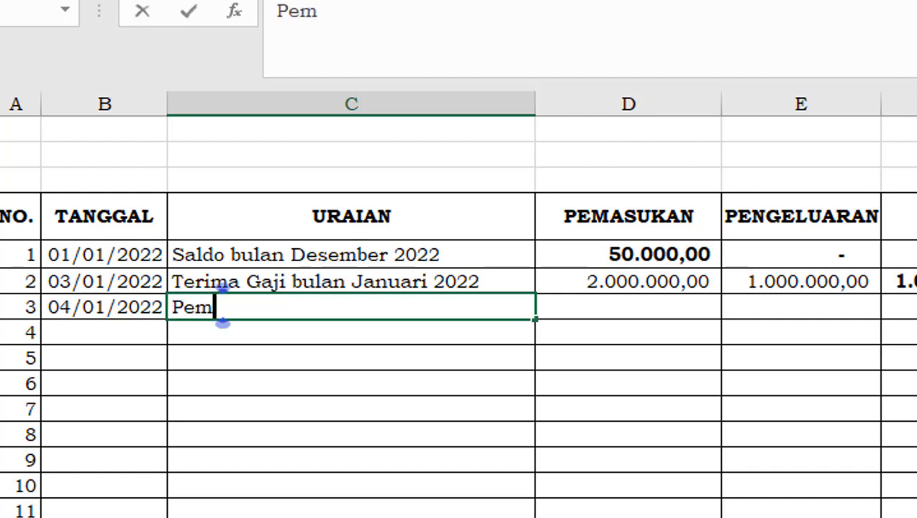
pyautogui.write('belian ')
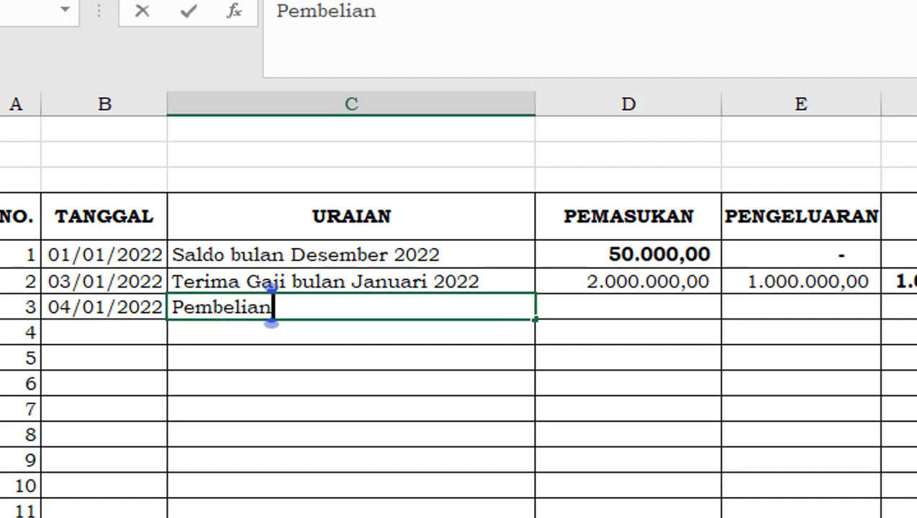
pyautogui.write('buku')
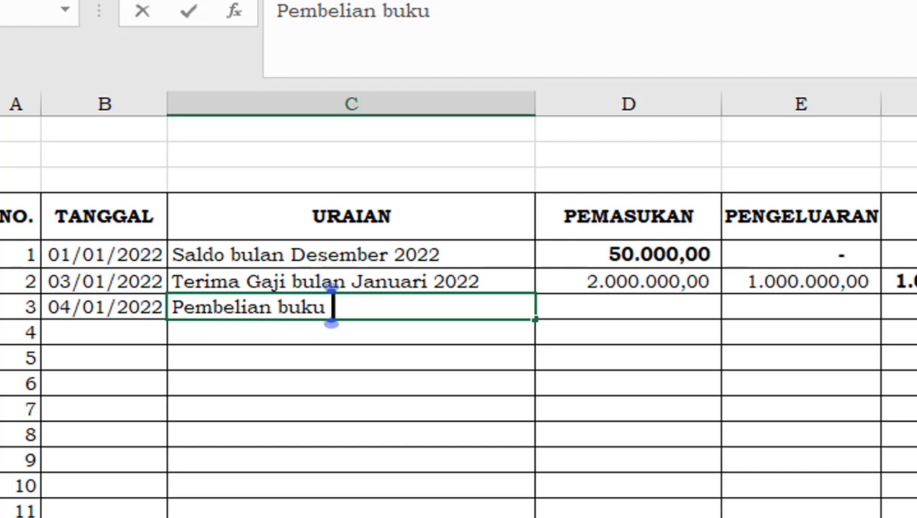
pyautogui.write(' anak')
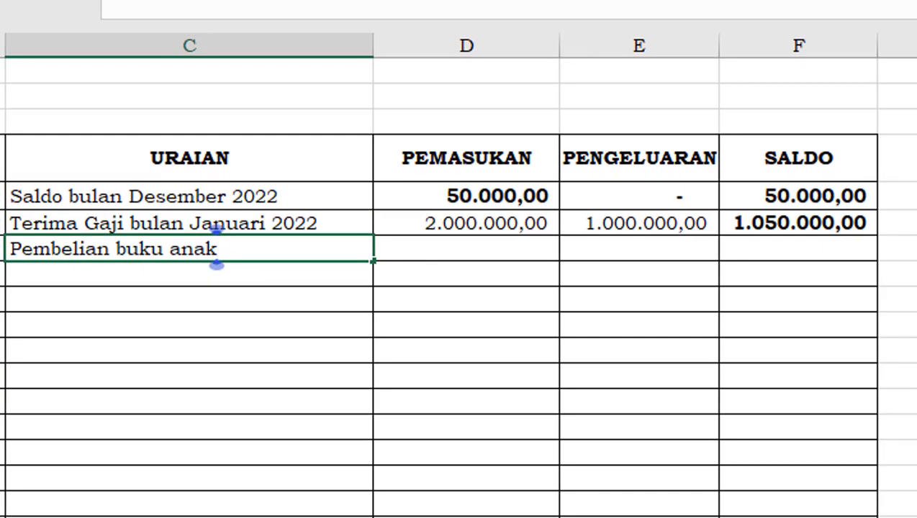
pyautogui.press('Tab')
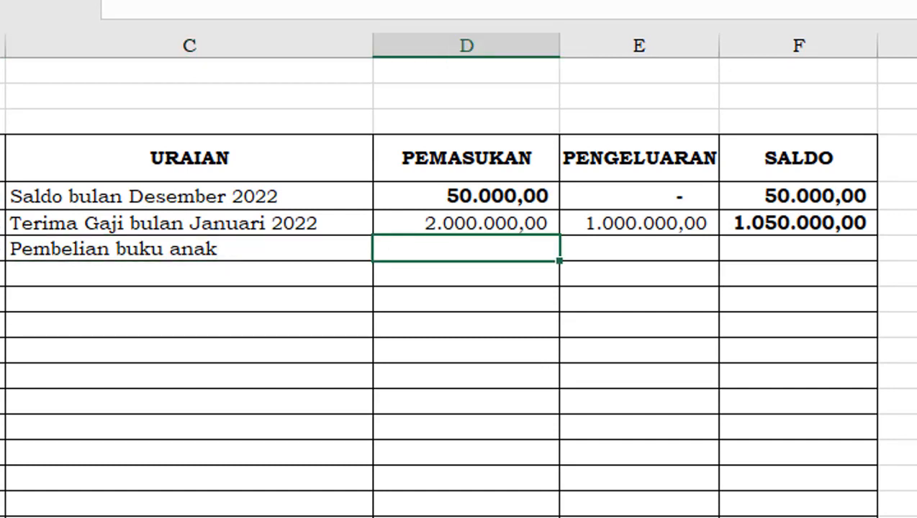
pyautogui.write('0')
pyautogui.press('Tab')
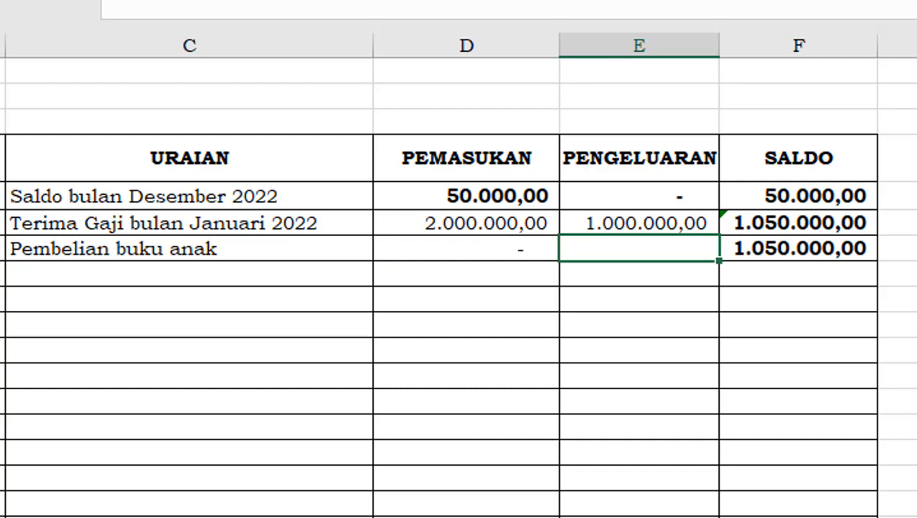
# Enter 50000 as the PENGELUARAN of entry 3 and check the SALDO cells in its row and the empty rows below
pyautogui.write('50000')
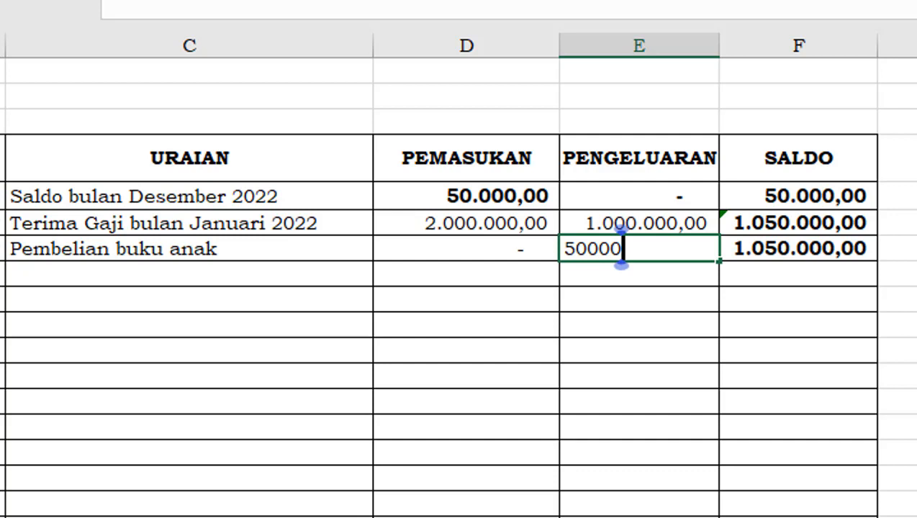
pyautogui.press('Tab')
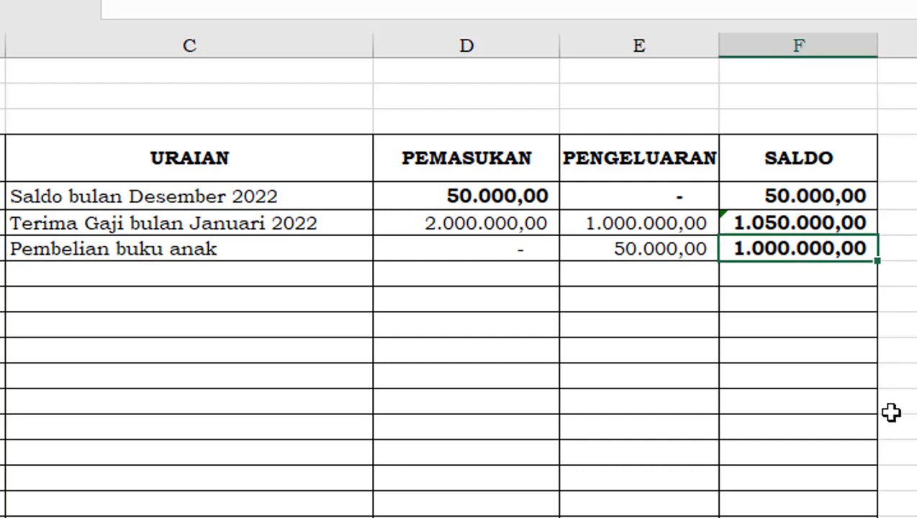
pyautogui.click(816, 329)
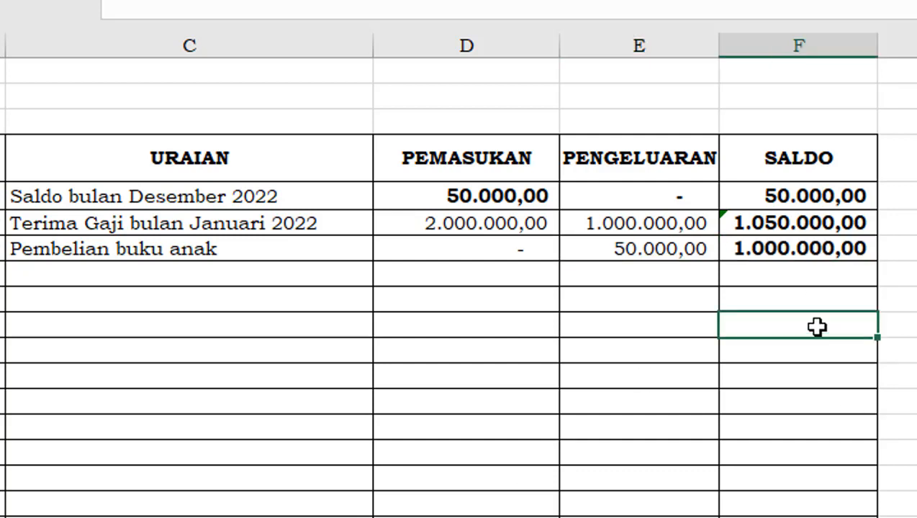
pyautogui.click(849, 247)
pyautogui.click(840, 277)
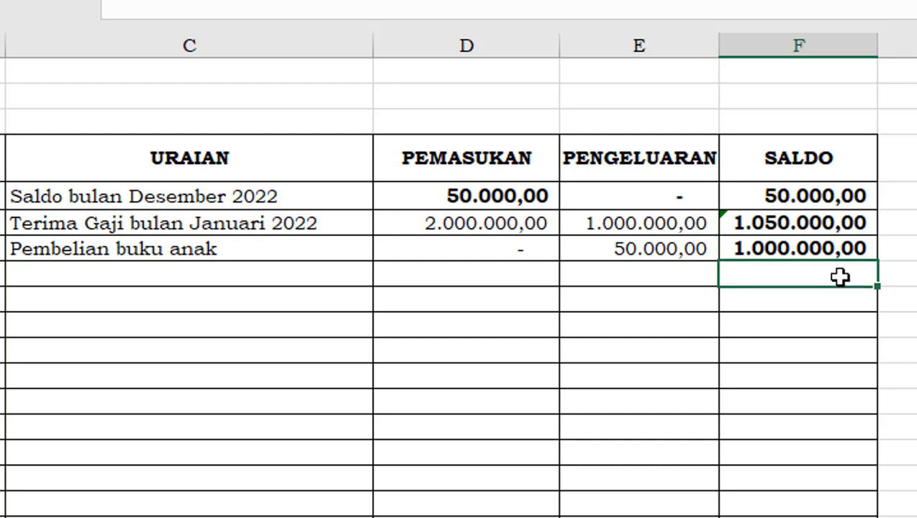
pyautogui.click(828, 322)
pyautogui.click(812, 376)
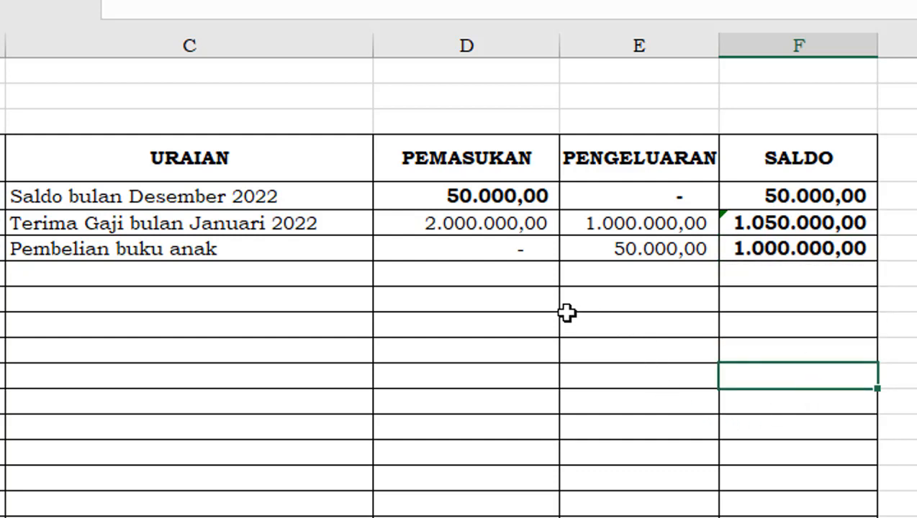
# Enter 78000 as the PENGELUARAN in E8, the row below Pembelian buku anak
pyautogui.click(619, 275)
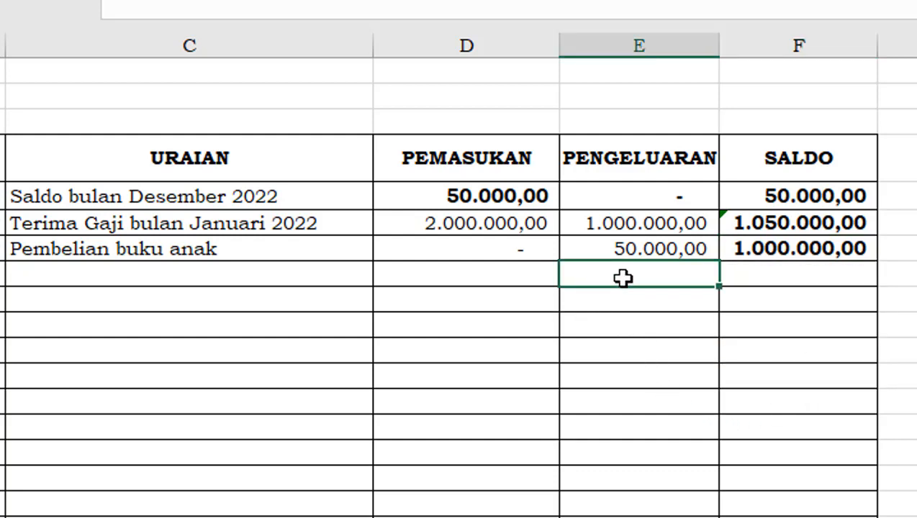
pyautogui.write('78')
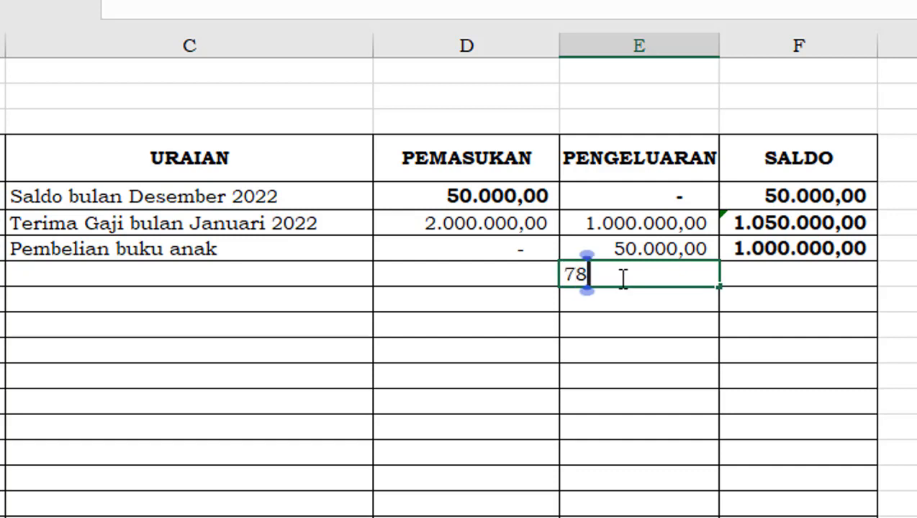
pyautogui.write('.000')
pyautogui.press('Return')
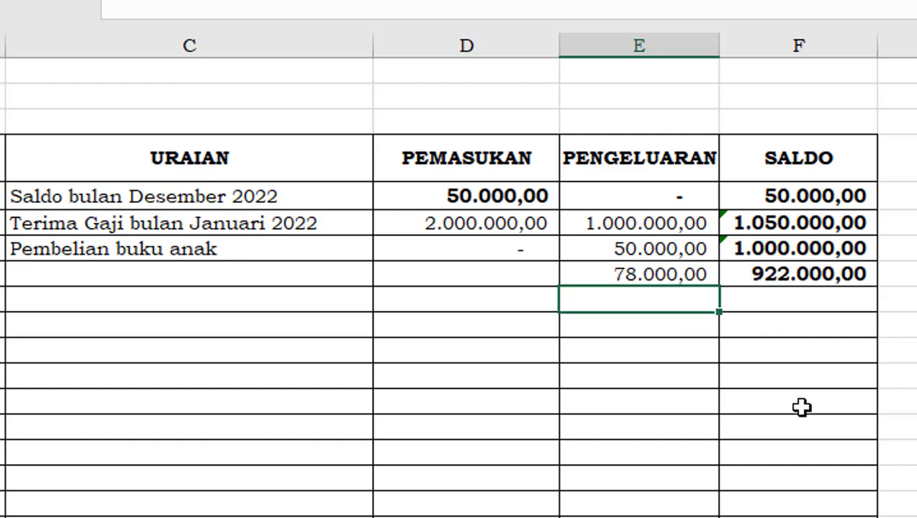
pyautogui.click(914, 352)
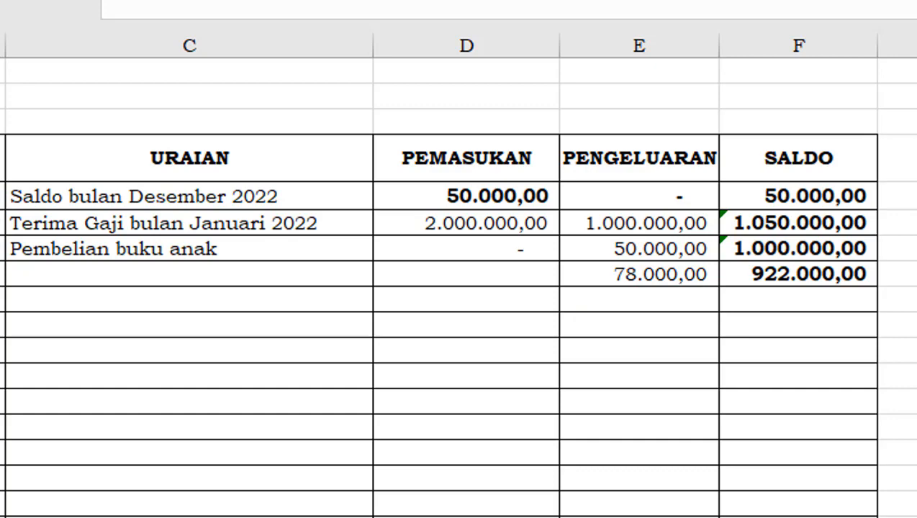